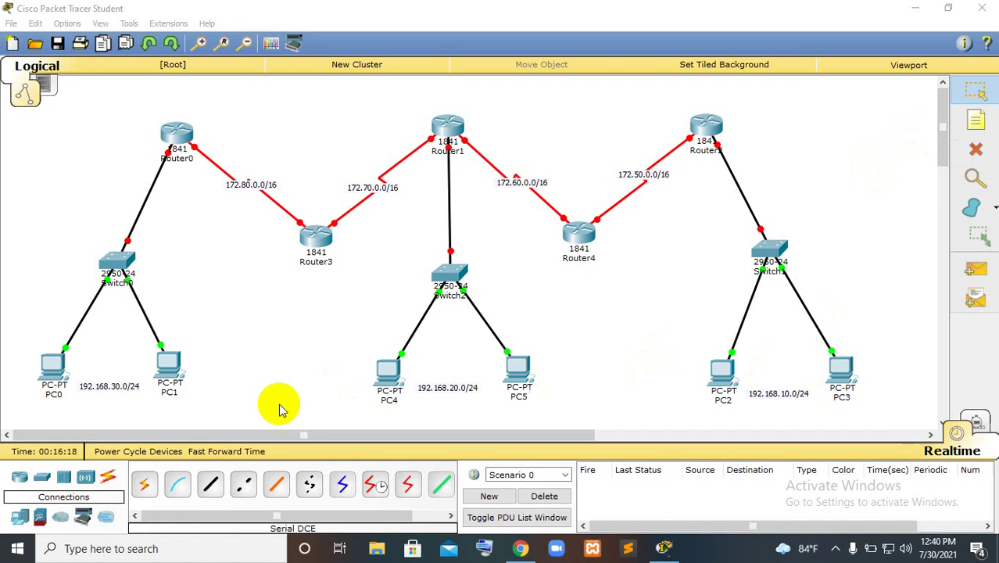
Assign the static IP address 192.168.30.2 to PC0 in its IP configuration.
left_click(51, 366)
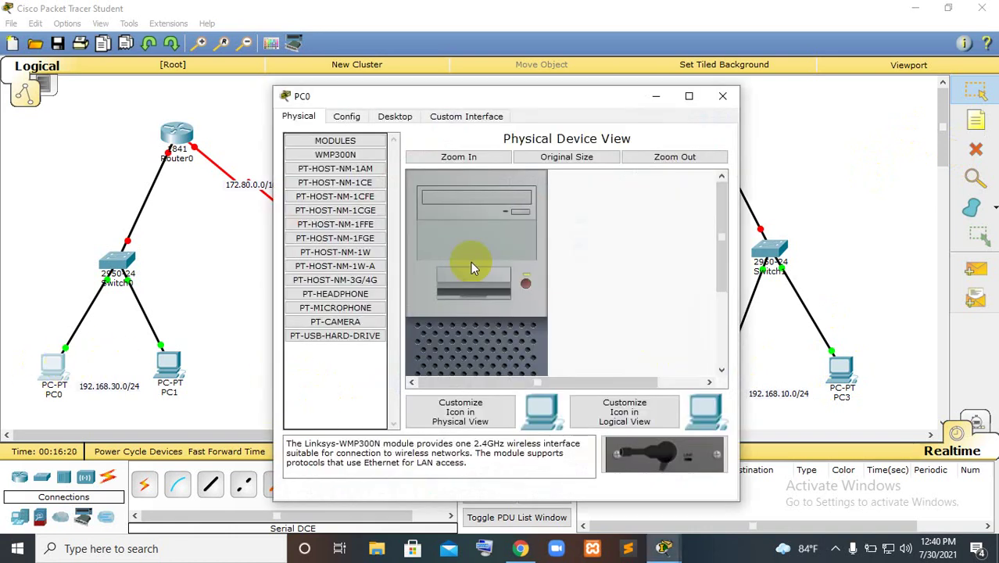
left_click(400, 116)
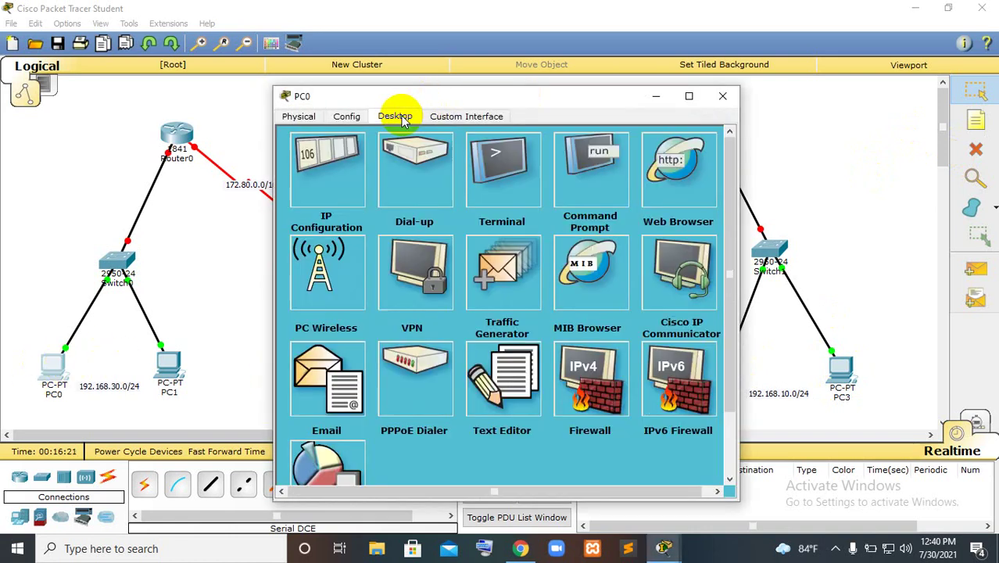
left_click(317, 180)
left_click(428, 198)
type("1")
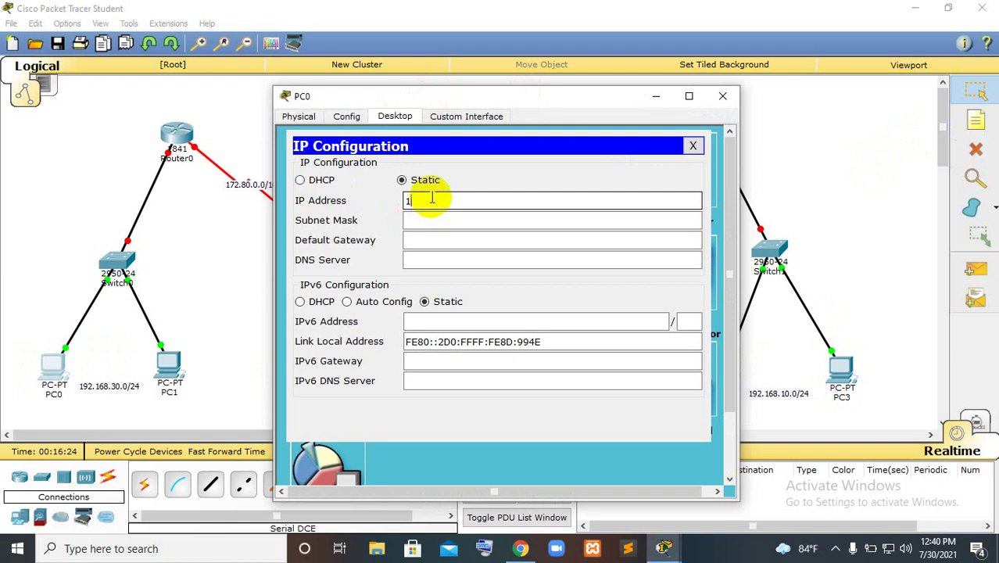
type("92.168.30.2")
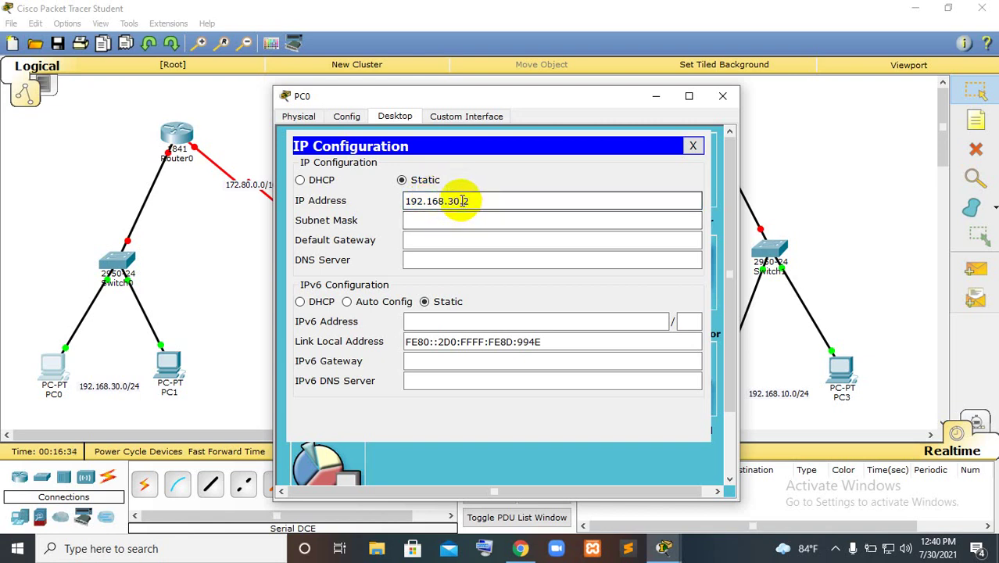
Give PC0 the subnet mask 255.255.255.0 and default gateway 192.168.30.1, and close its window.
left_click(462, 201)
left_click_drag(462, 201, 405, 199)
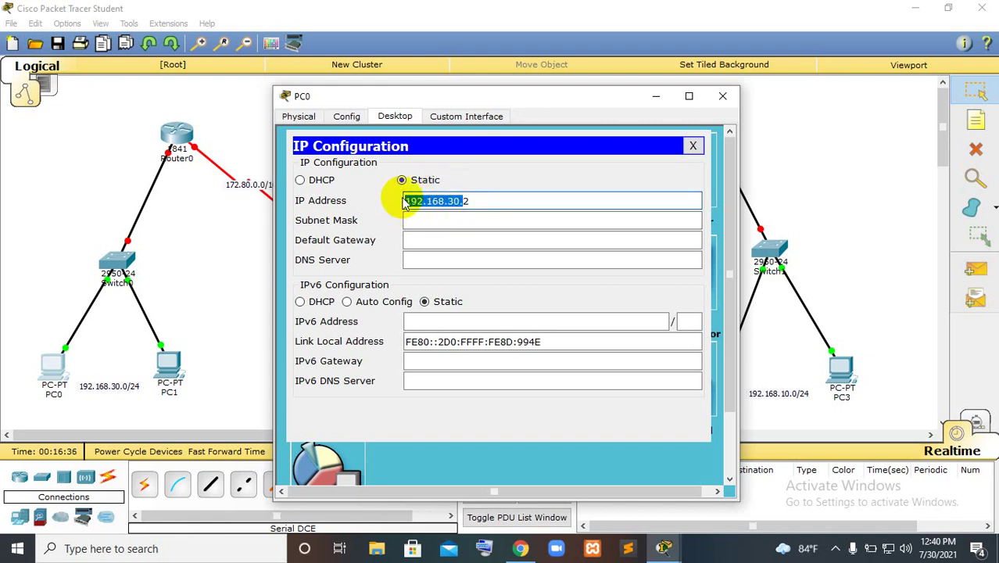
key("ctrl+c")
left_click(445, 220)
left_click(447, 241)
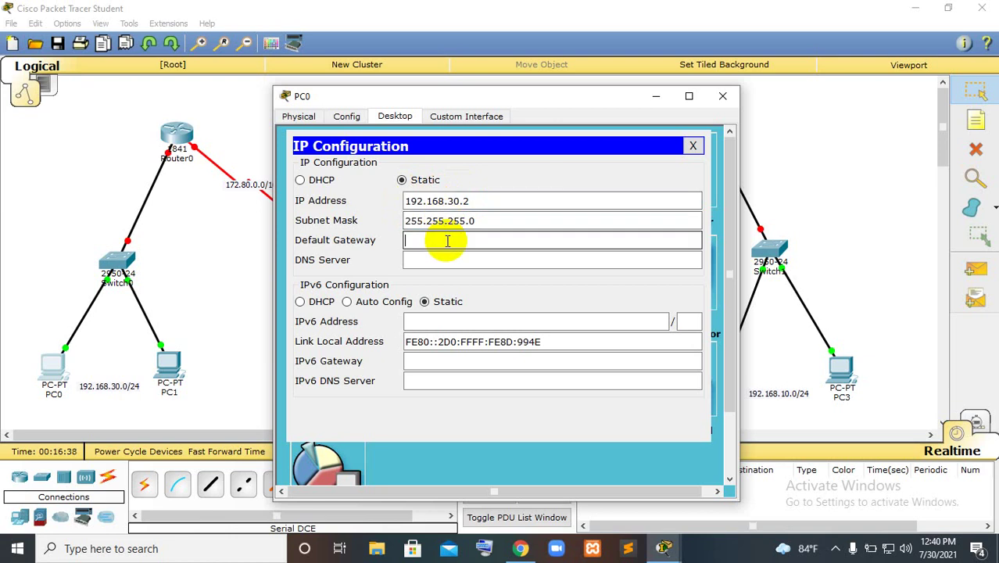
key("ctrl+v")
left_click(496, 253)
type("1")
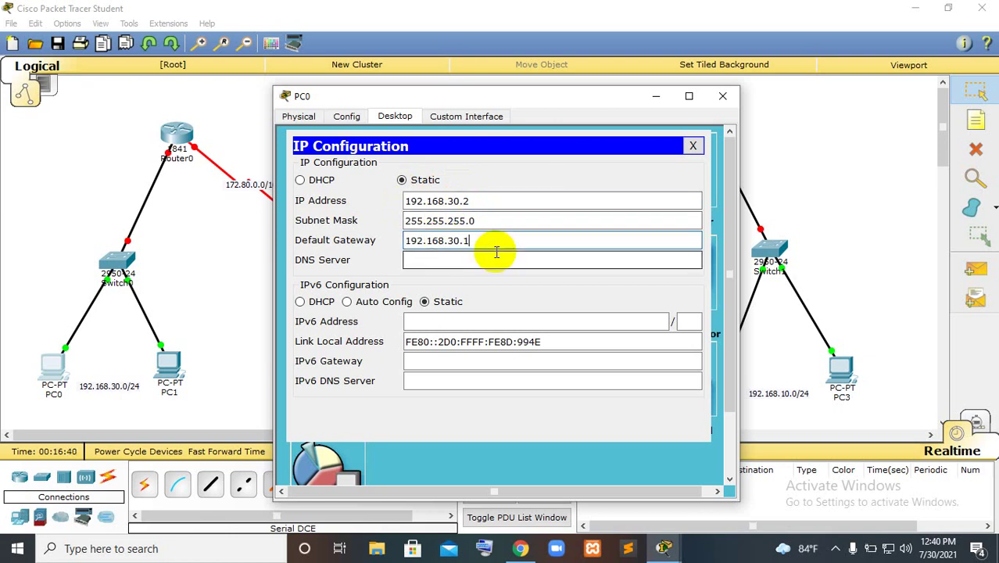
left_click(723, 95)
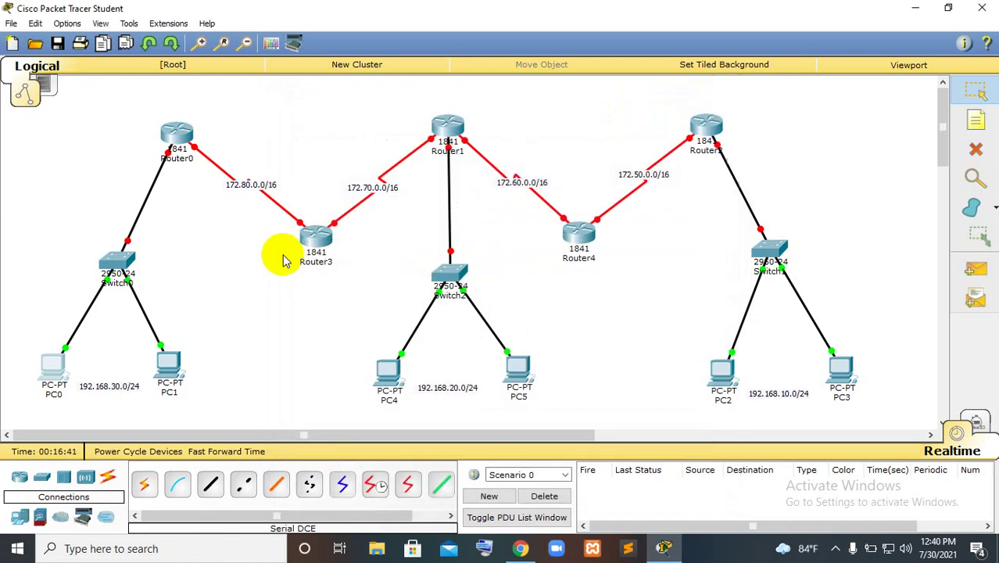
Assign the static IP address 192.168.30.3 to PC1 in its IP configuration.
left_click(168, 359)
left_click(397, 116)
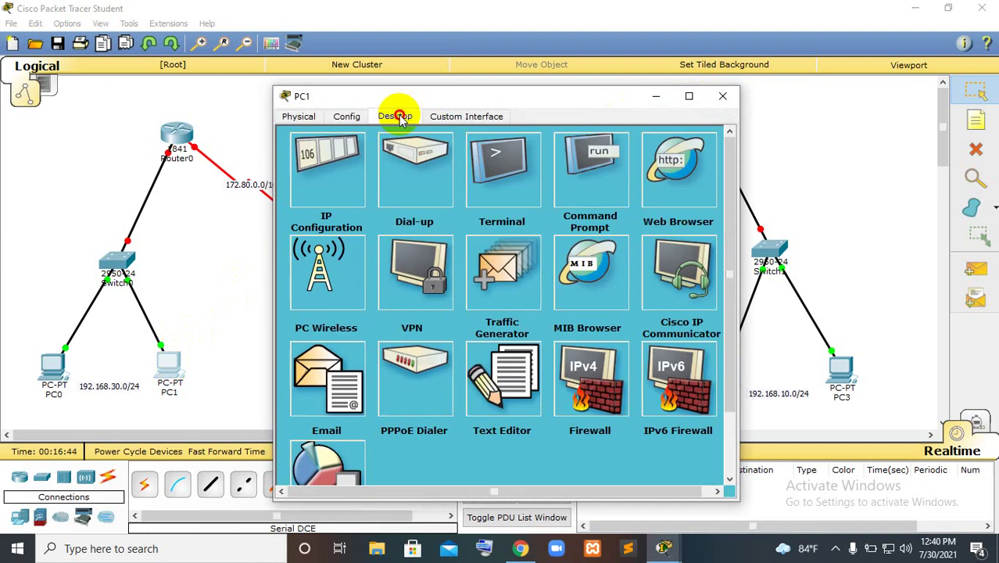
left_click(324, 179)
left_click(507, 200)
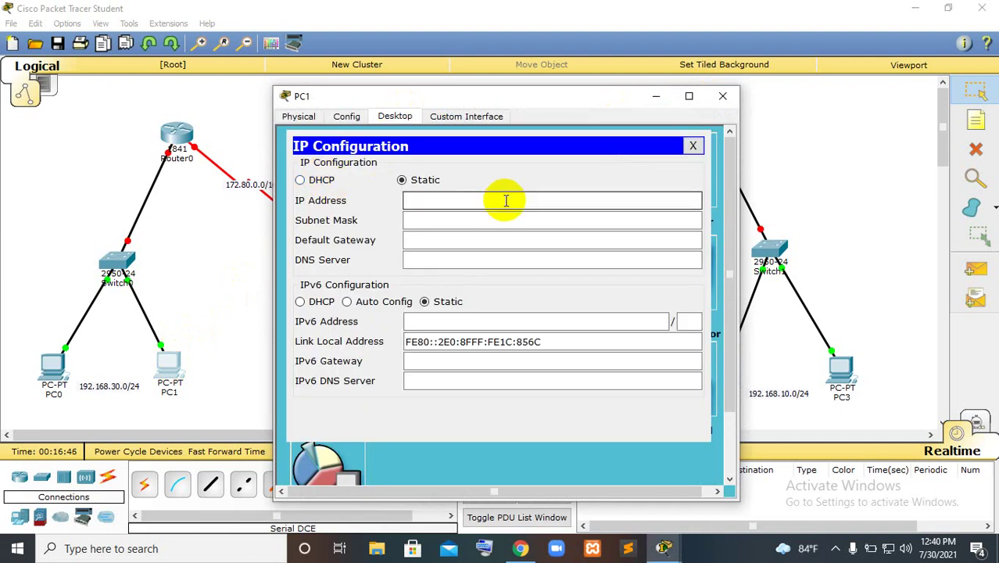
type("192.168.30.")
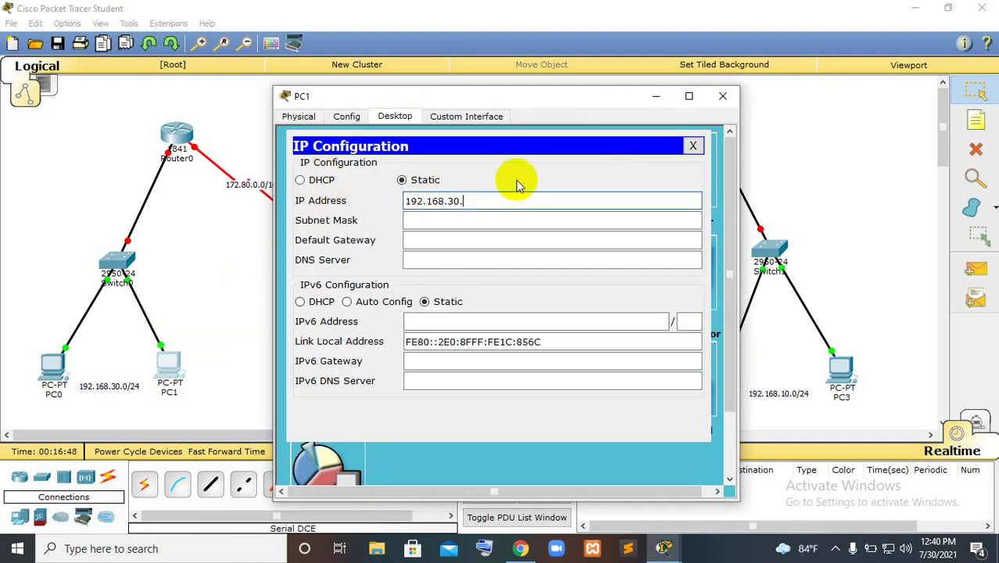
type("3")
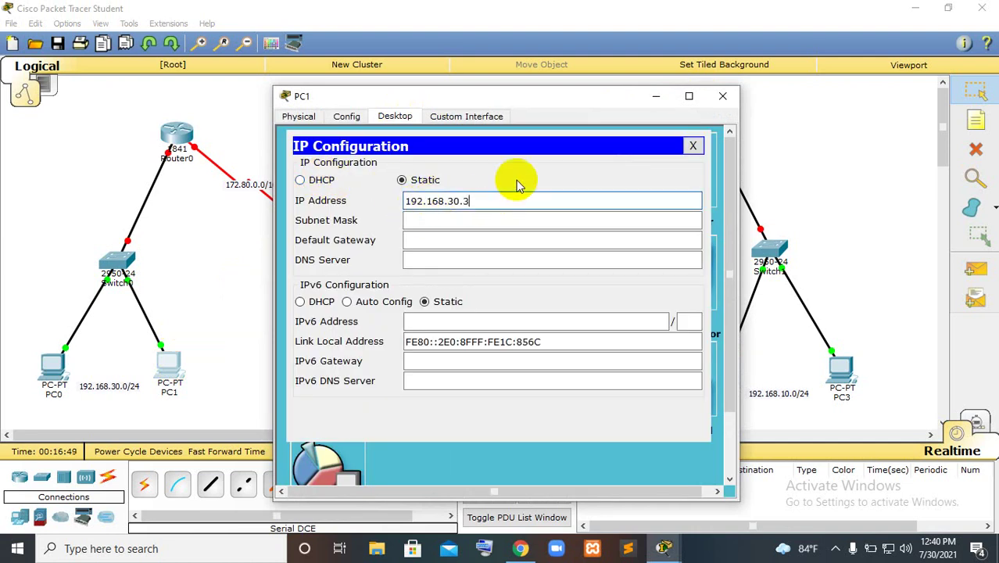
Give PC1 the subnet mask 255.255.255.0 and default gateway 192.168.30.1, and close its window.
left_click(478, 221)
left_click(475, 240)
type("192.168.30.")
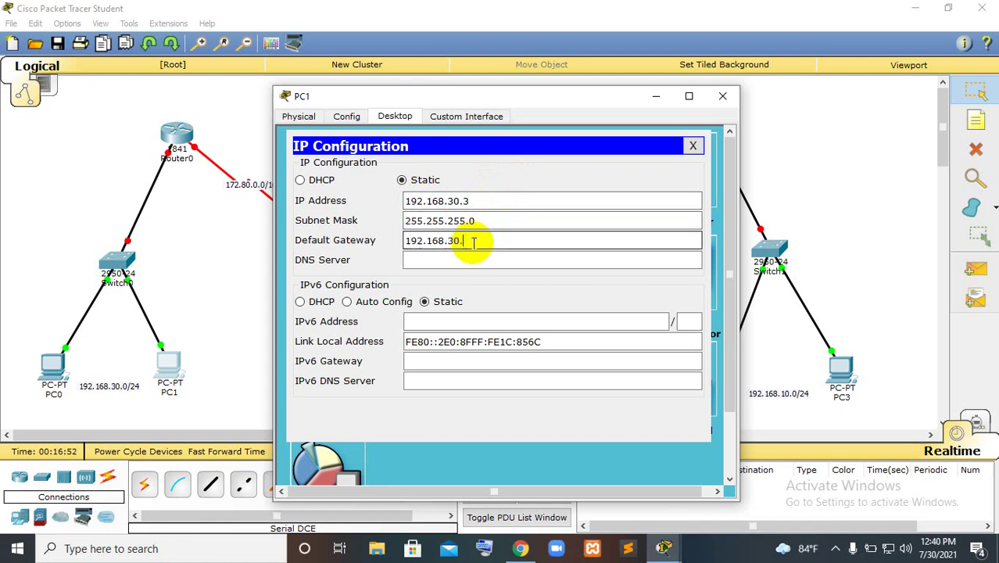
type("1")
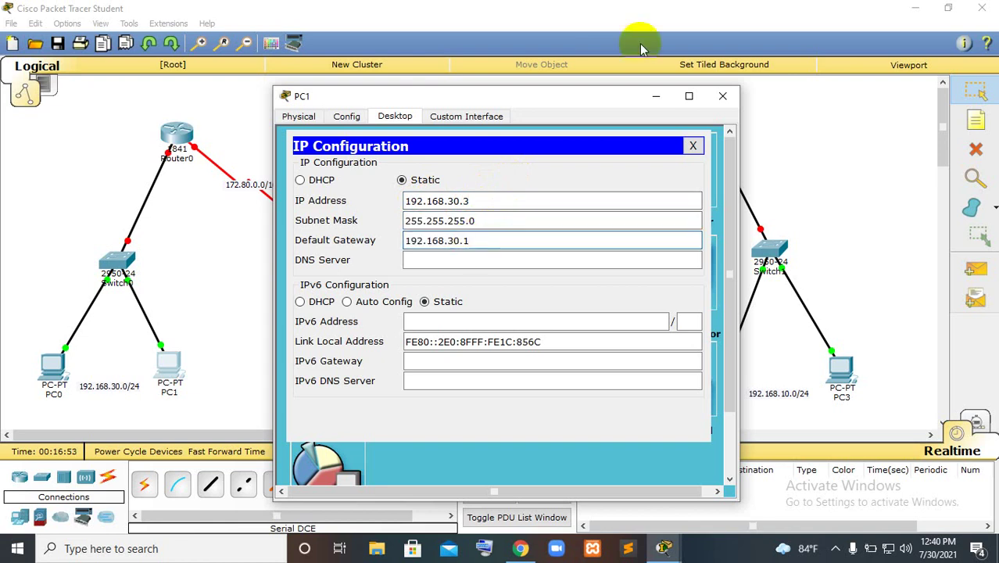
left_click(722, 96)
Assign the static IP address 192.168.20.2 to PC4 in its IP configuration.
left_click(388, 372)
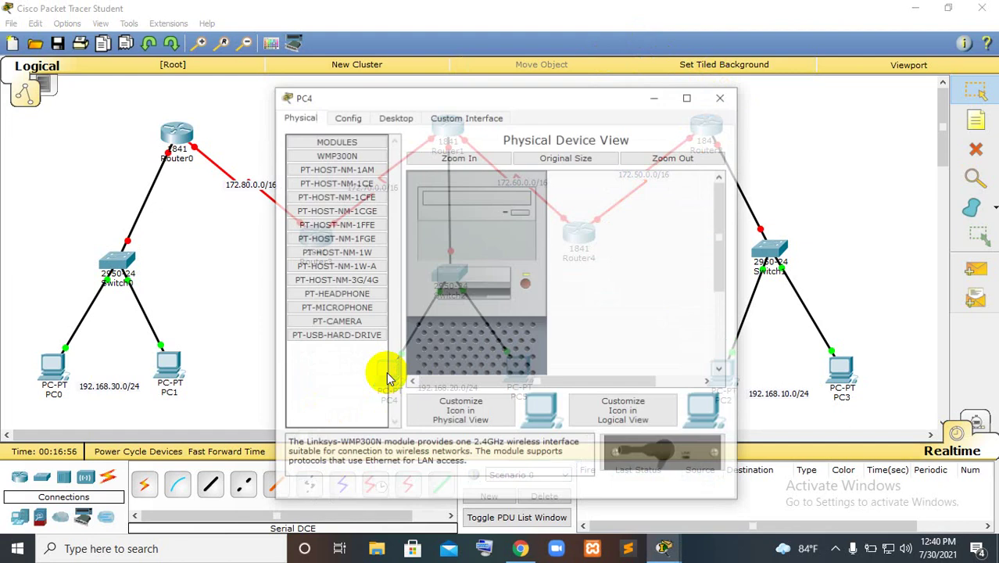
left_click(393, 115)
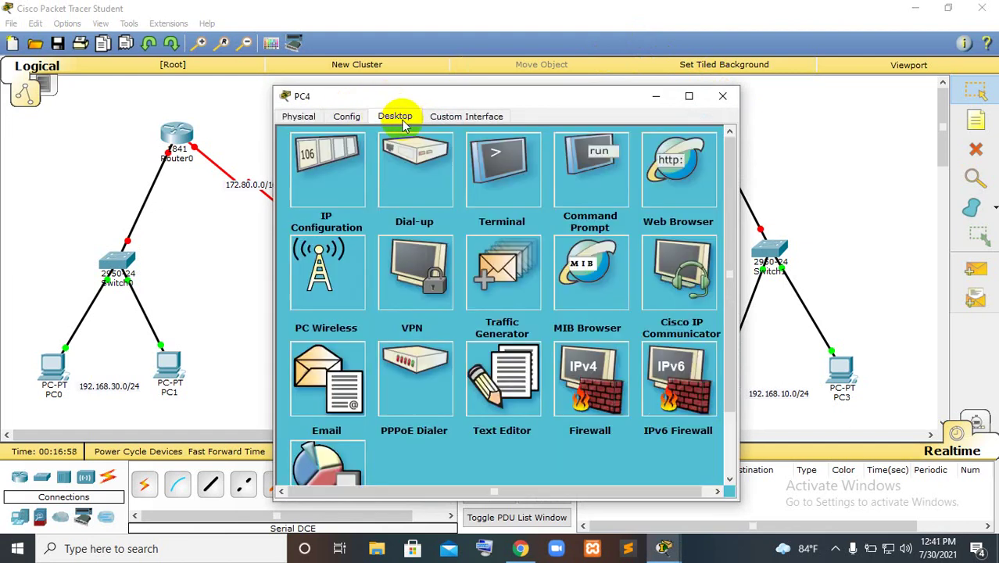
left_click(330, 185)
left_click(426, 200)
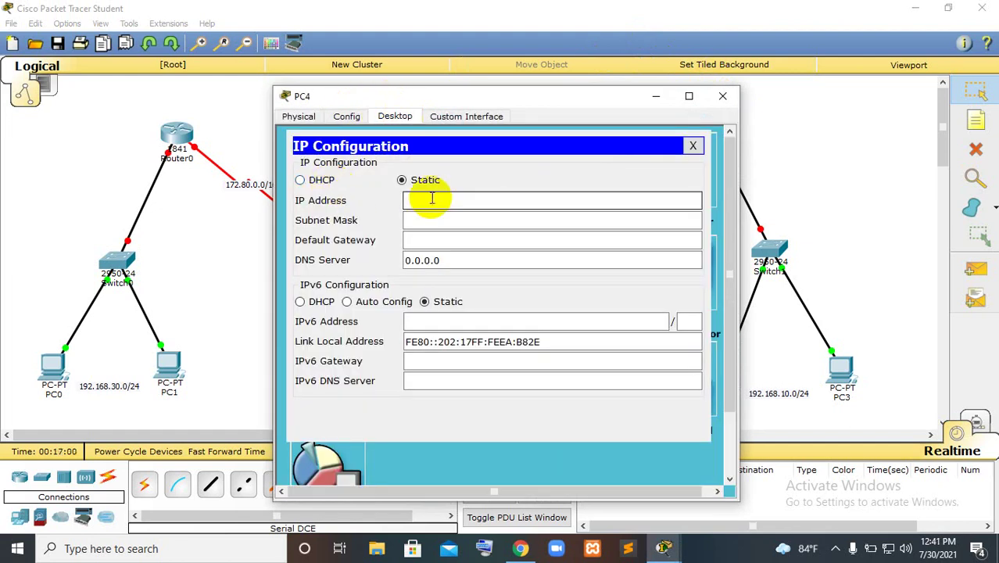
type("192.168.30.")
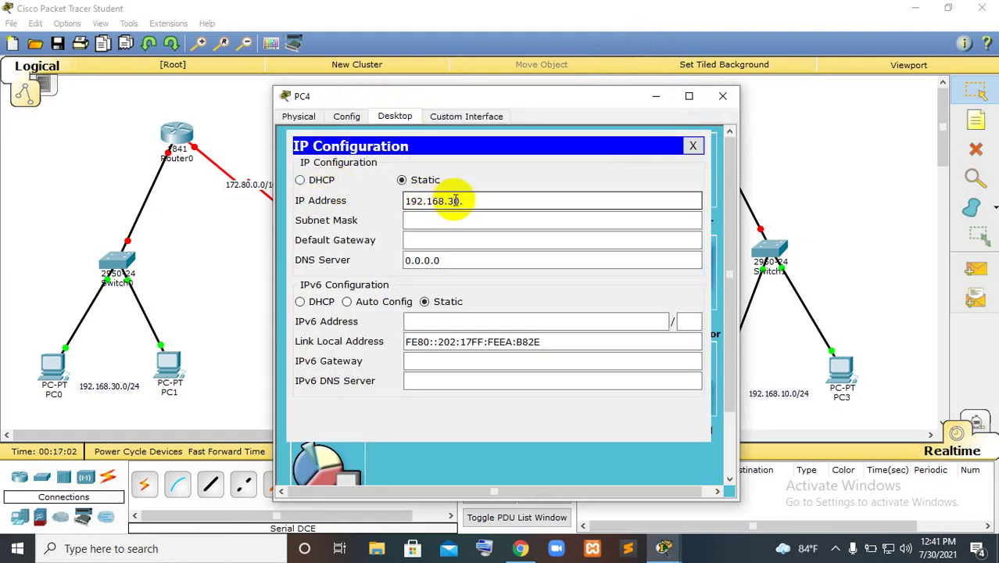
key("BackSpace")
key("BackSpace")
key("BackSpace")
type("20.")
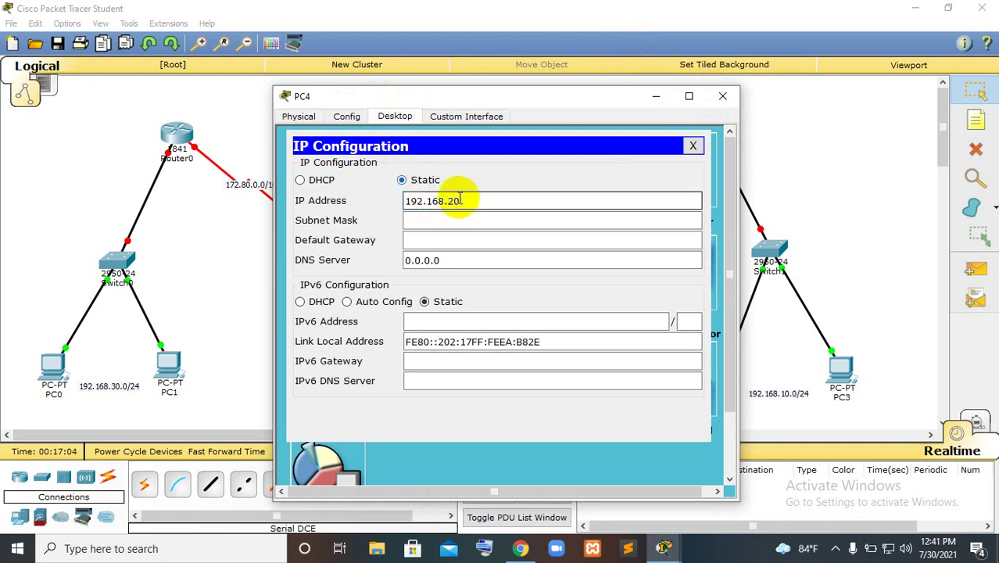
left_click_drag(466, 198, 397, 183)
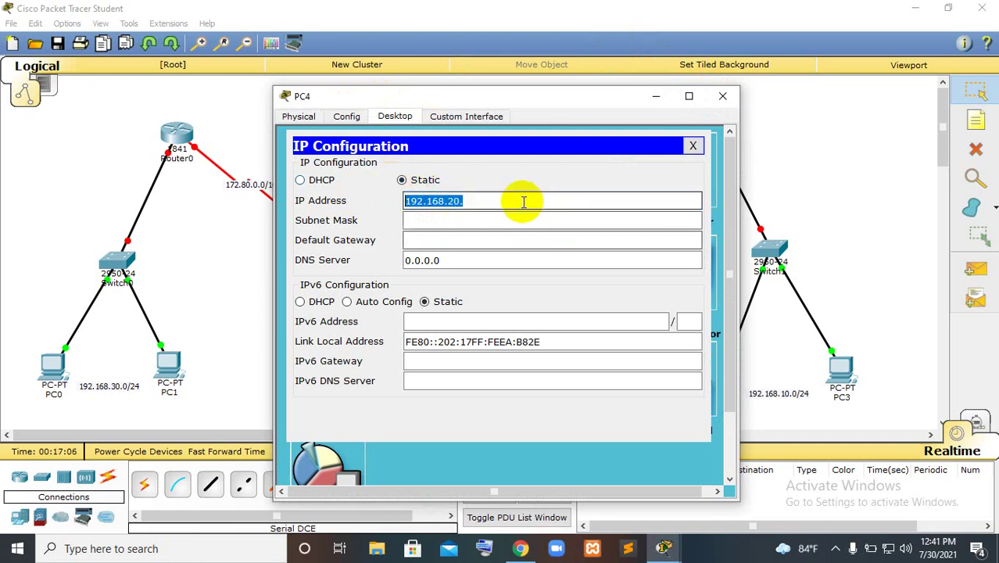
left_click(497, 200)
type("2")
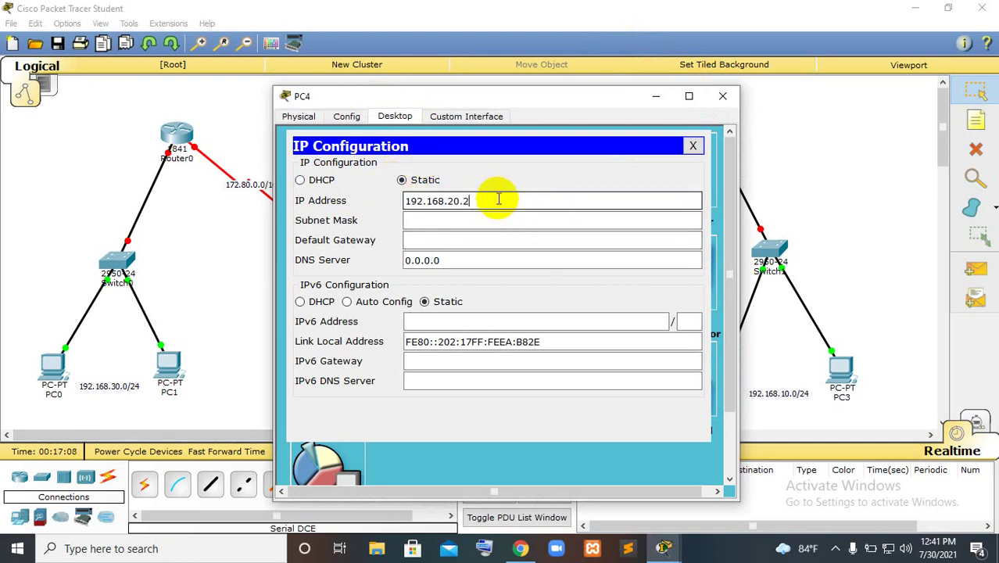
Give PC4 the subnet mask 255.255.255.0 and default gateway 192.168.20.1, and close its window.
left_click(495, 219)
left_click(485, 241)
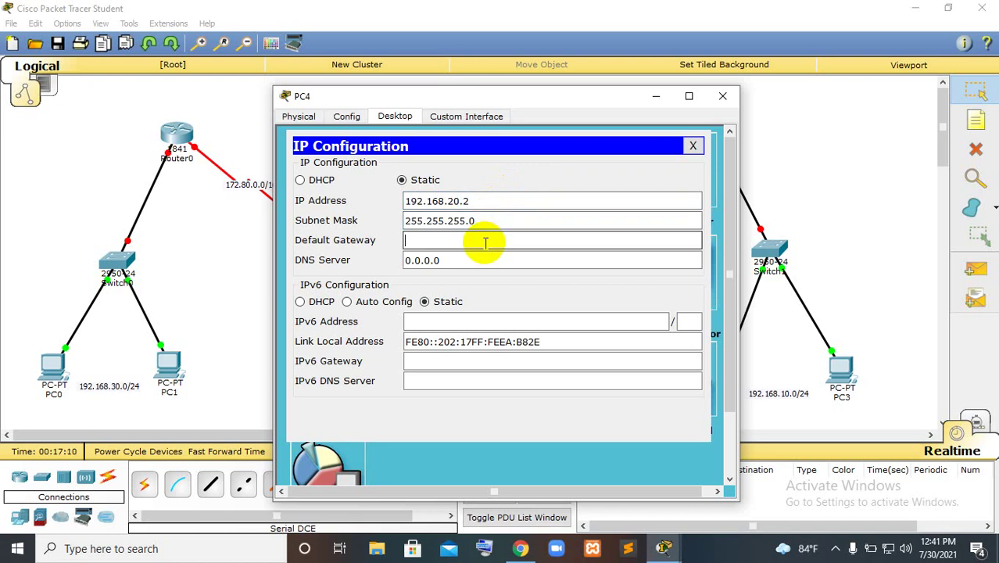
key("ctrl+v")
type("1")
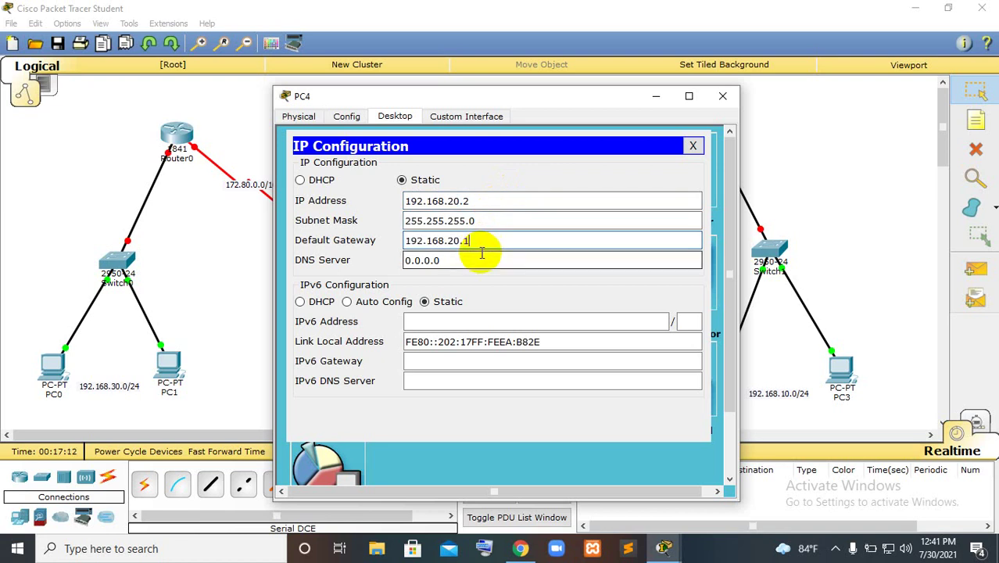
left_click(722, 95)
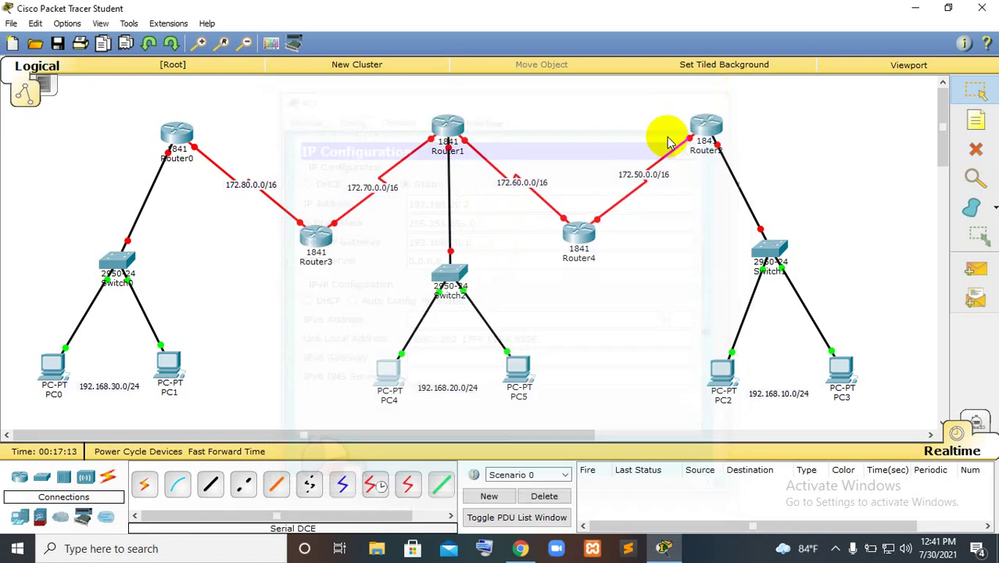
Assign the static IP address 192.168.20.3 to PC5 in its IP configuration.
left_click(520, 361)
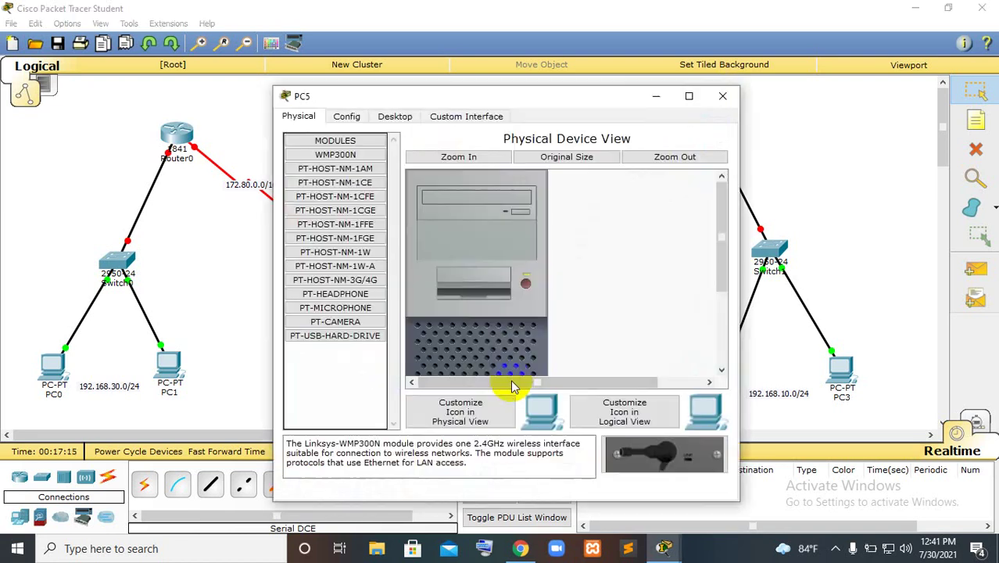
left_click(395, 116)
left_click(316, 184)
left_click(470, 201)
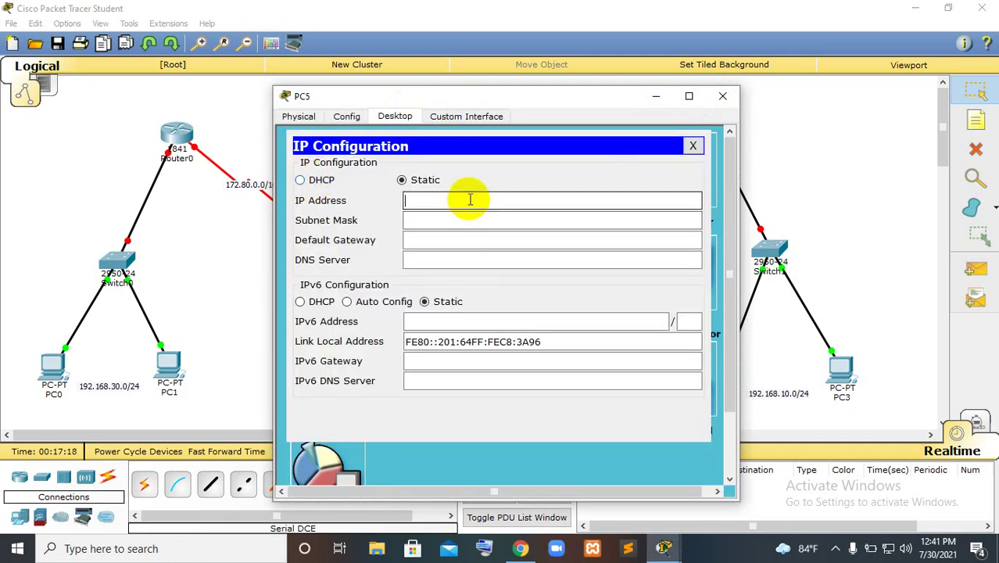
type("192.168.20.3")
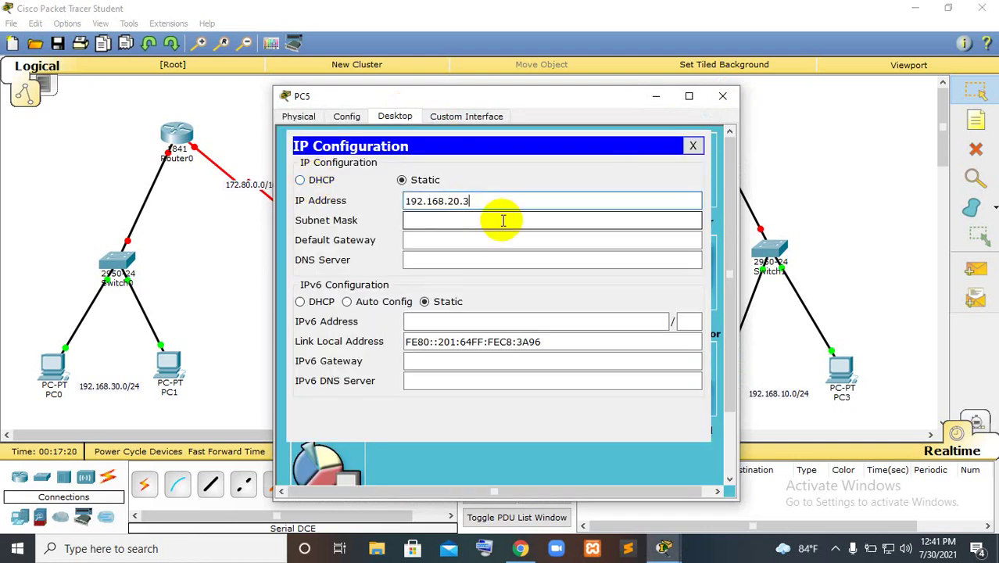
Give PC5 the subnet mask 255.255.255.0 and default gateway 192.168.20.1, and close its window.
left_click(488, 220)
left_click(492, 241)
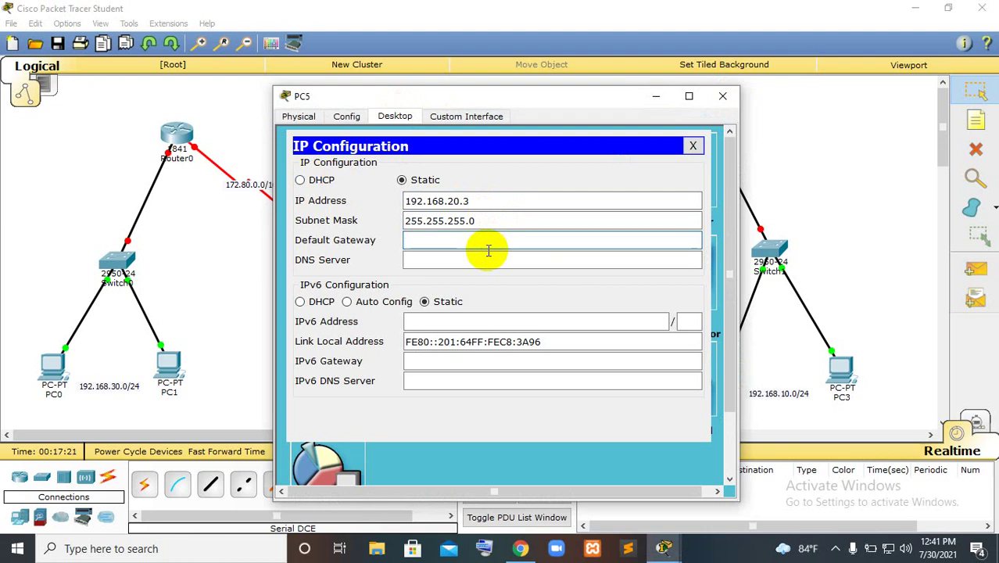
type("192.168.20.1")
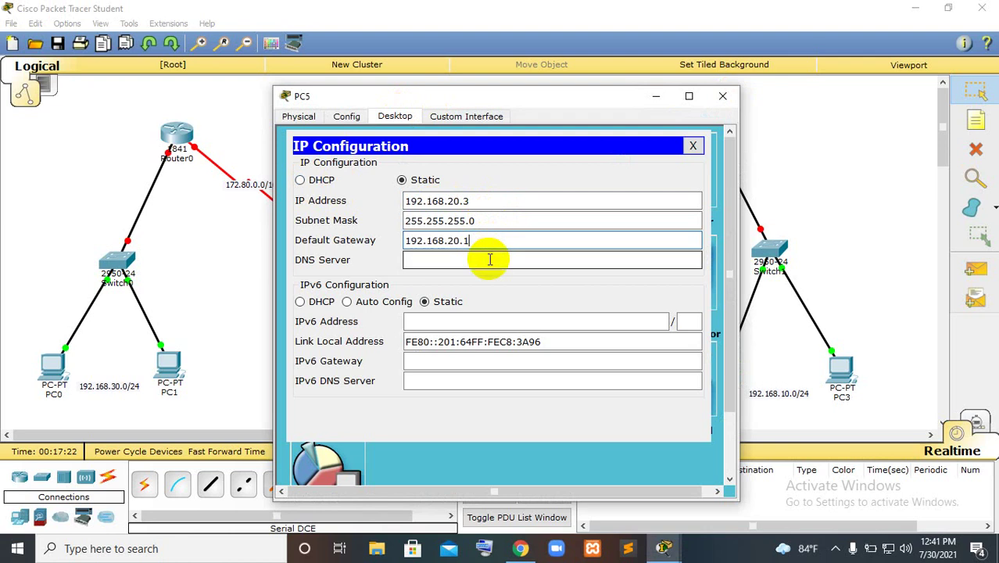
left_click(722, 95)
Assign the static IP address 192.168.10.2 to PC2 in its IP configuration.
left_click(722, 367)
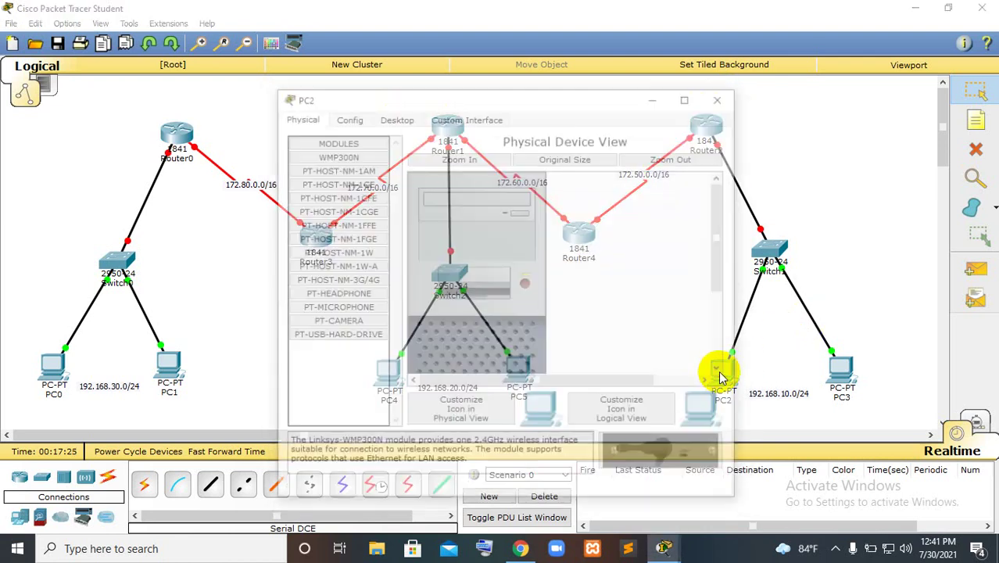
left_click(400, 116)
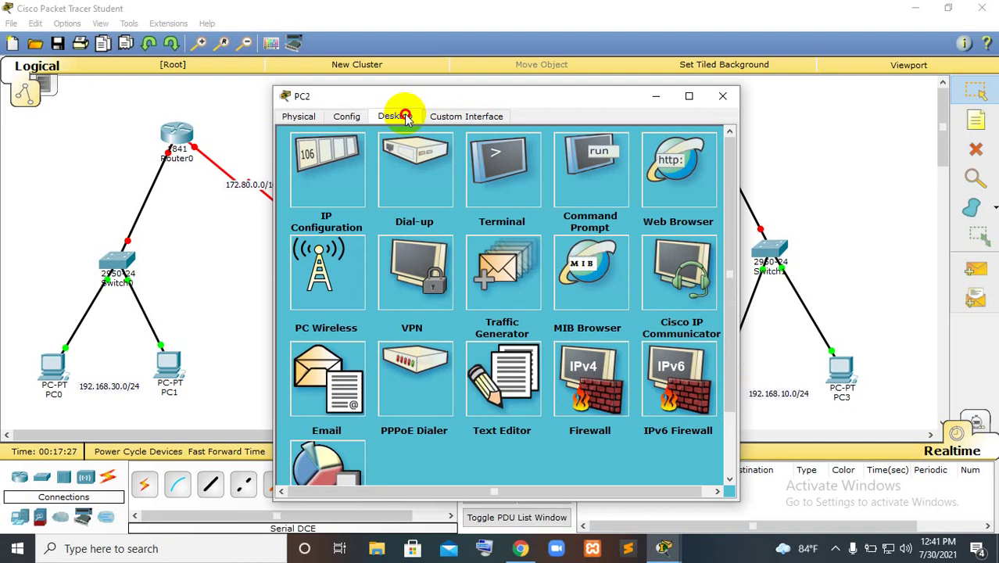
left_click(327, 181)
left_click(449, 201)
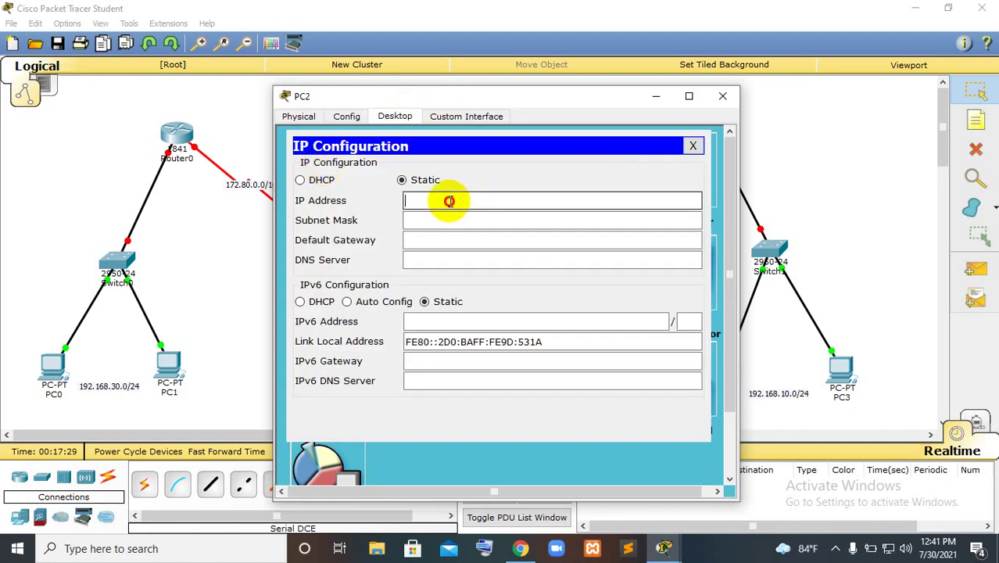
type("192.168.20.")
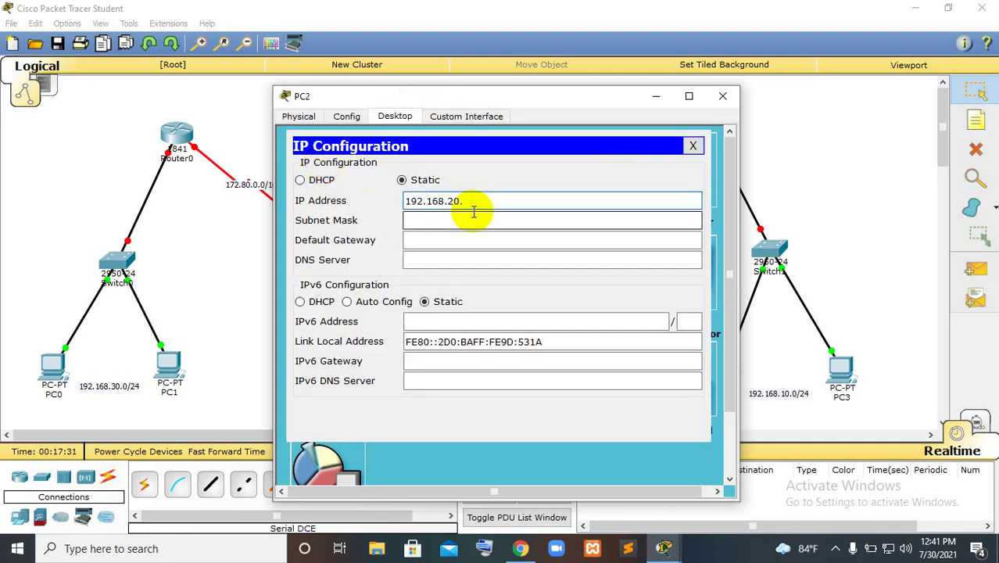
key("BackSpace")
type("1")
left_click_drag(466, 201, 401, 201)
key("ctrl+c")
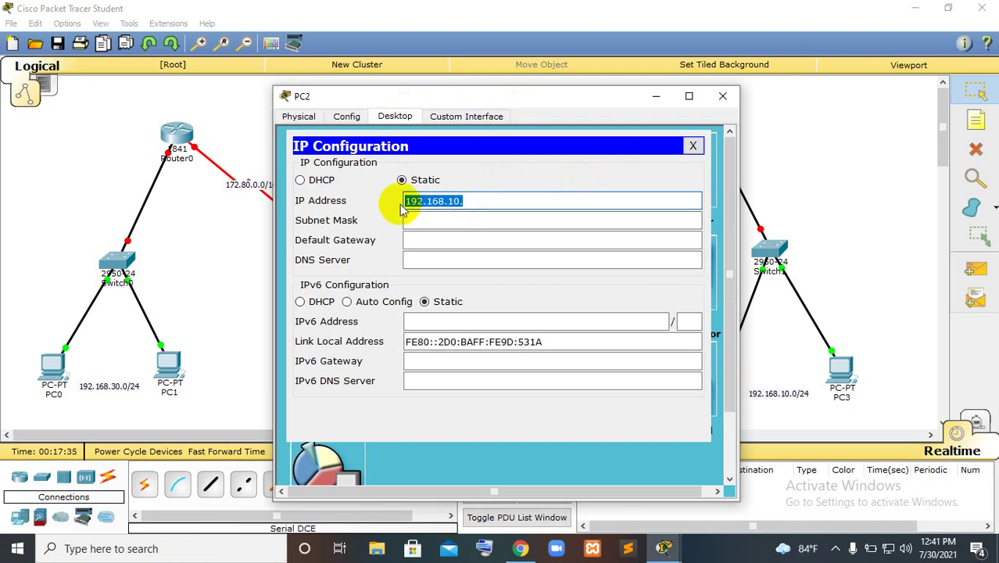
left_click(490, 201)
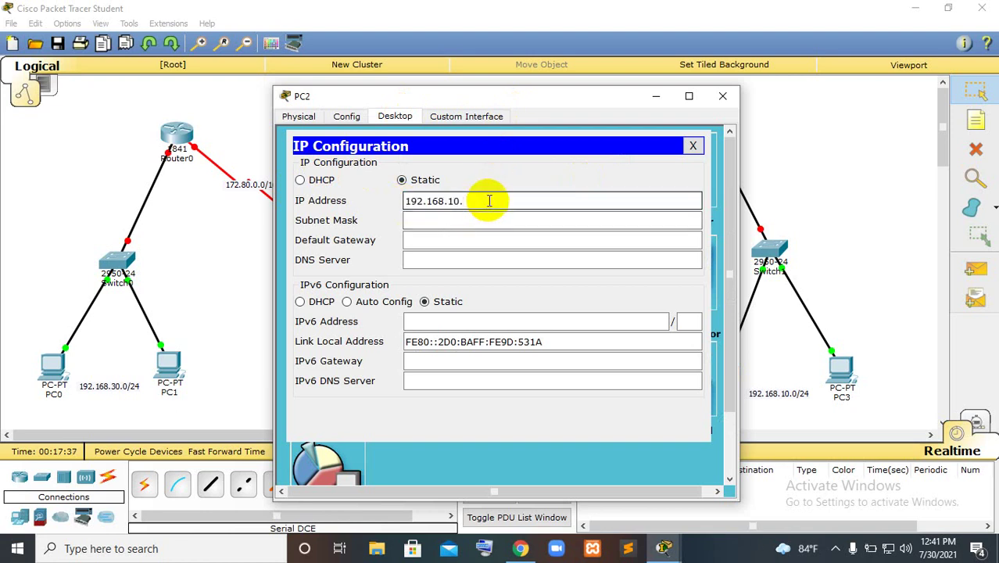
type("2")
Give PC2 the subnet mask 255.255.255.0, clearing any surplus text from that field.
left_click(463, 220)
left_click(480, 239)
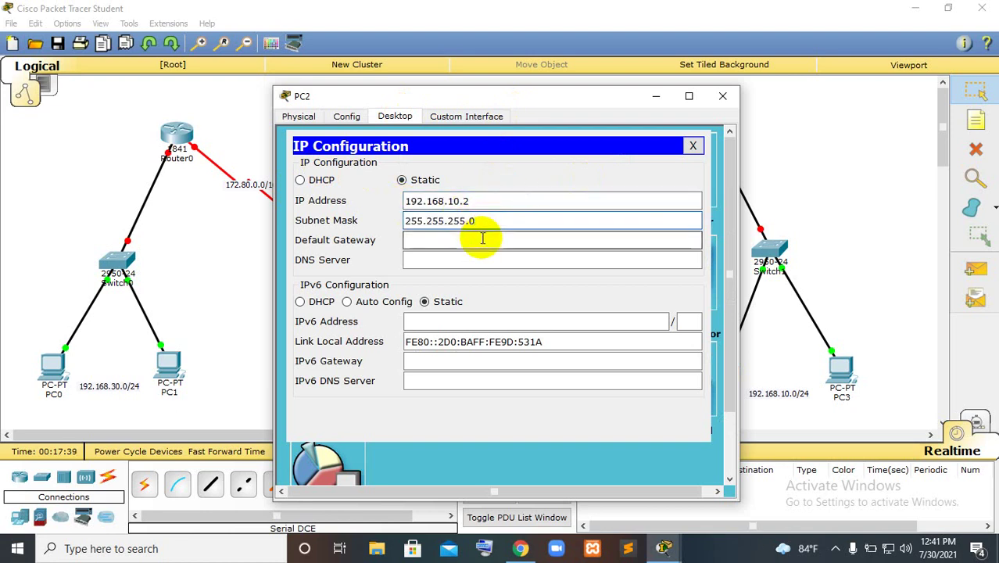
key("ctrl+v")
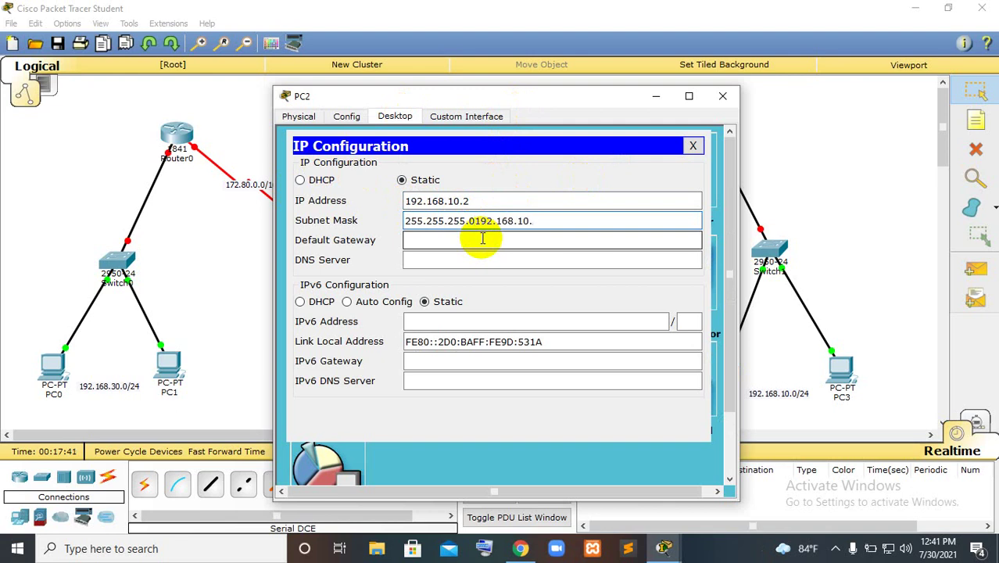
key("BackSpace")
key("BackSpace")
key("BackSpace")
key("BackSpace")
key("BackSpace")
key("BackSpace")
key("BackSpace")
key("BackSpace")
key("BackSpace")
key("BackSpace")
key("BackSpace")
Set PC2's default gateway to 192.168.10.1 and close its window.
left_click(482, 239)
key("ctrl+v")
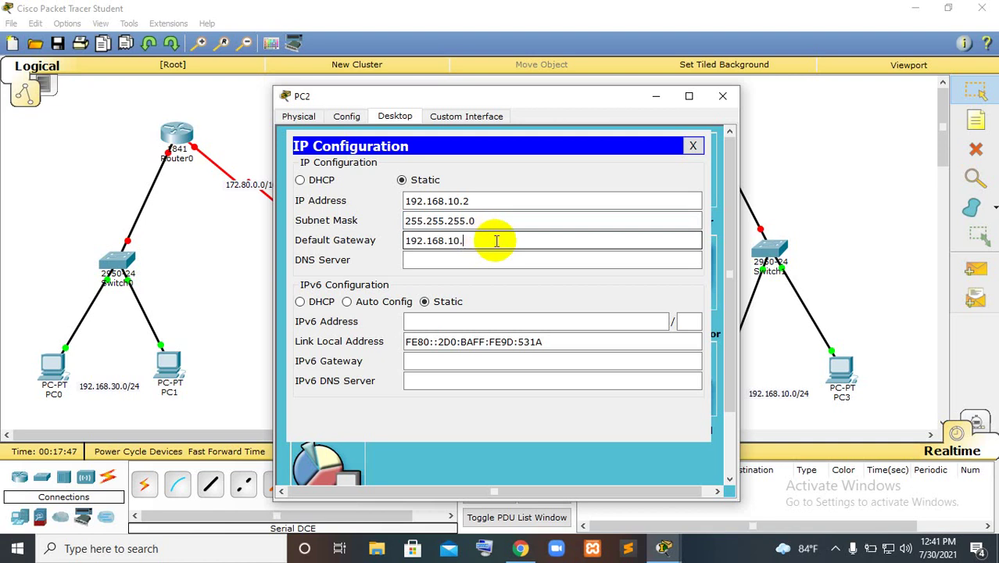
type("1")
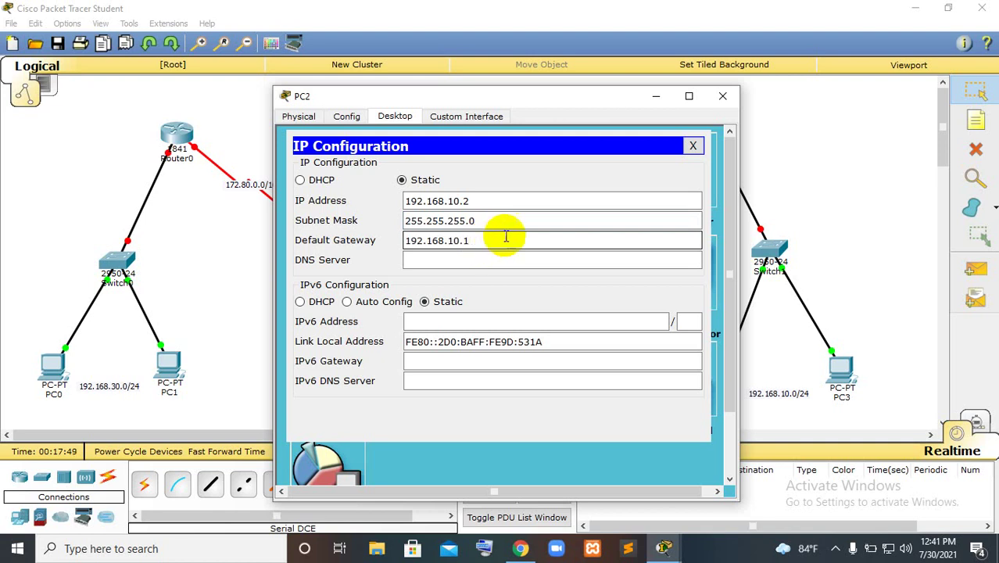
left_click(726, 96)
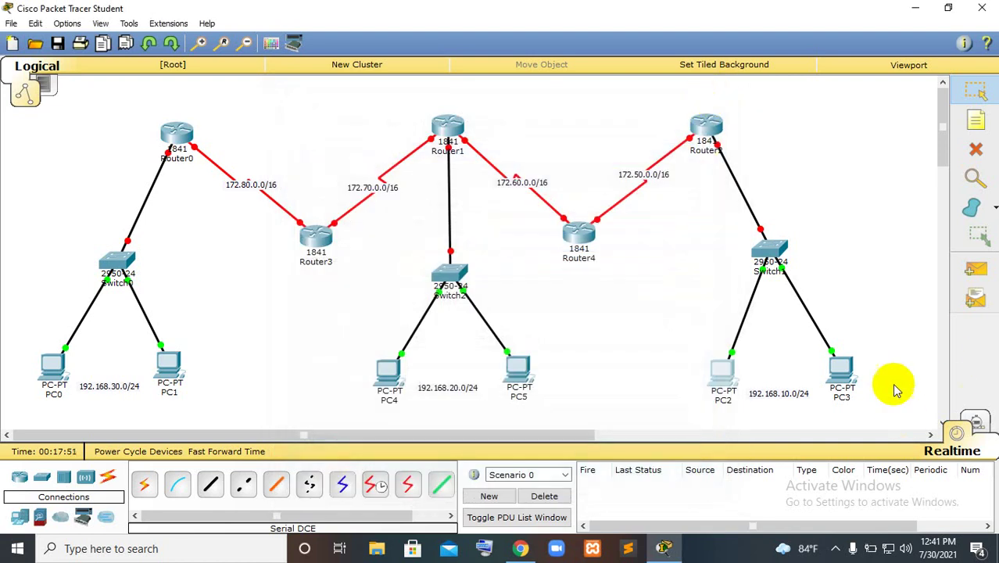
Assign the static IP address 192.168.10.3 to PC3 in its IP configuration.
left_click(842, 366)
left_click(395, 114)
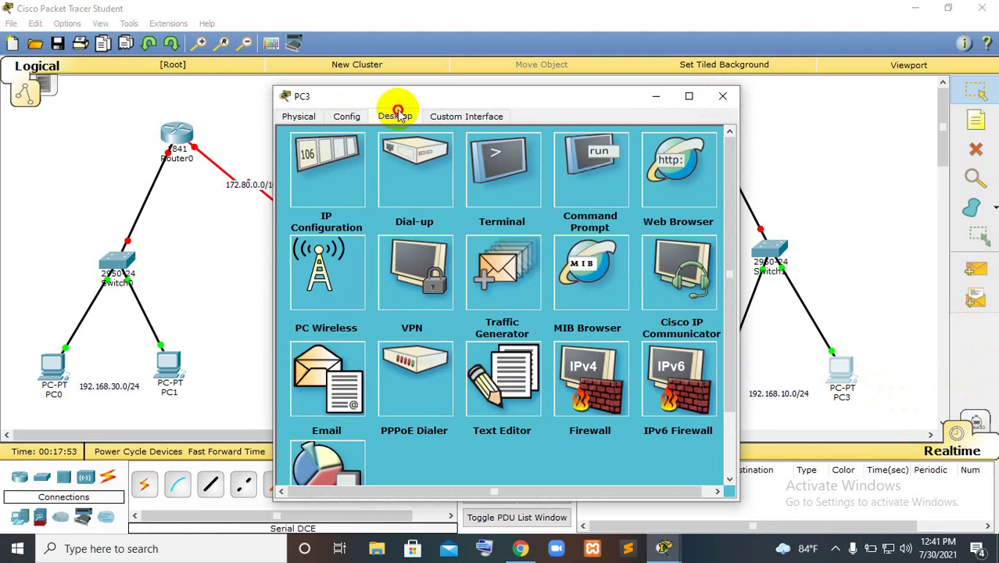
left_click(332, 174)
left_click(446, 200)
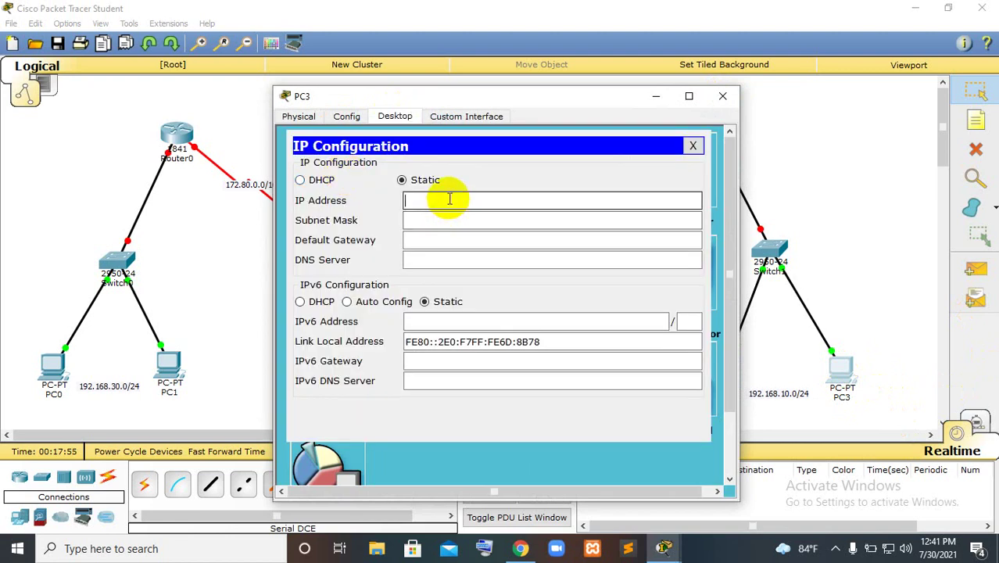
type("192.168.10.3")
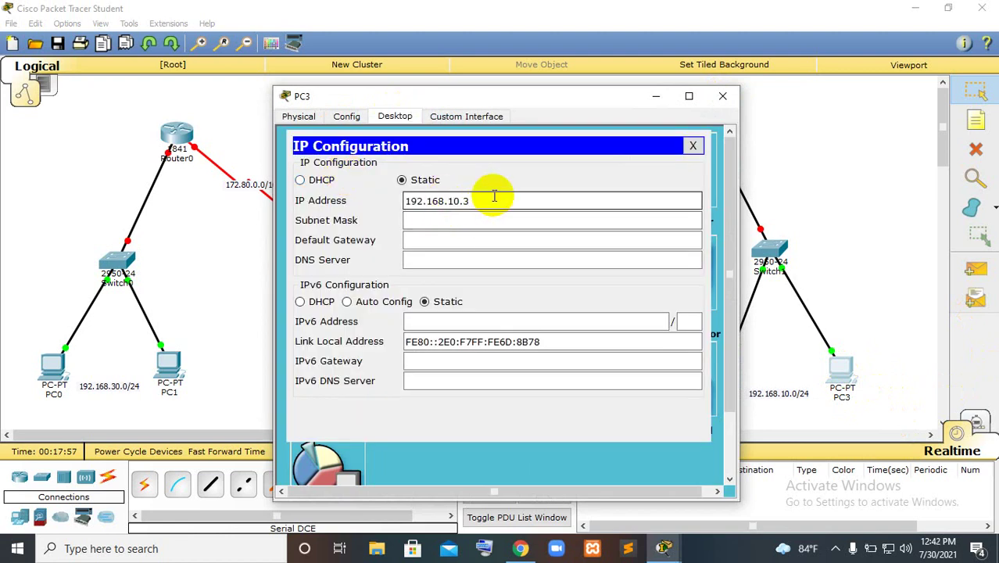
Give PC3 the subnet mask 255.255.255.0 and default gateway 192.168.10.1, and close its window.
left_click(485, 221)
left_click(484, 243)
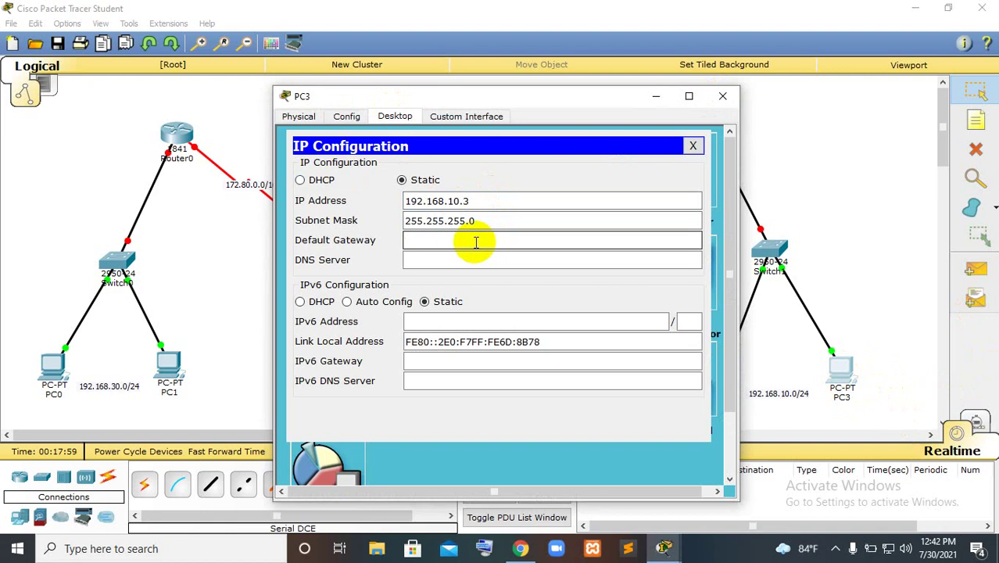
type("192.168.10.1")
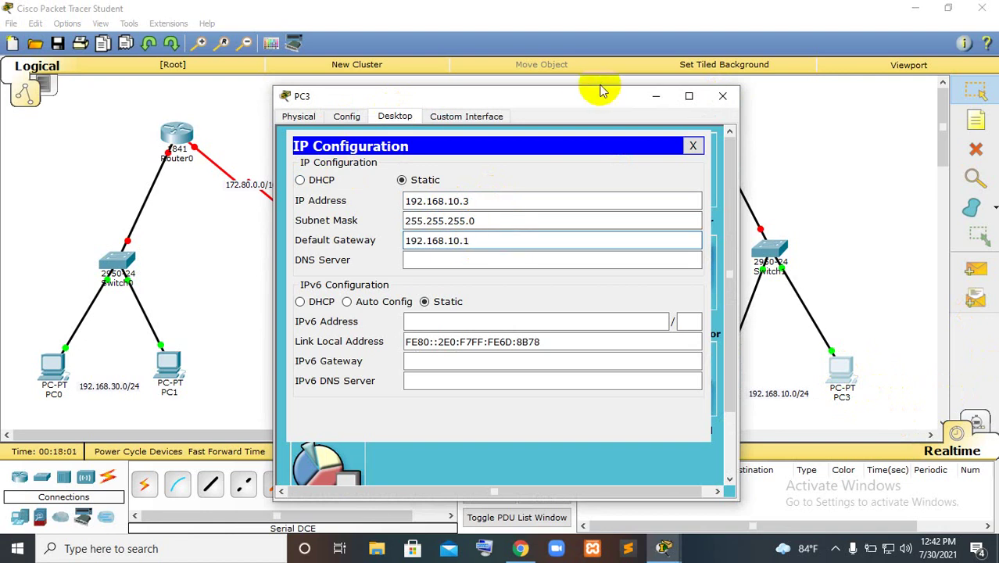
left_click(723, 96)
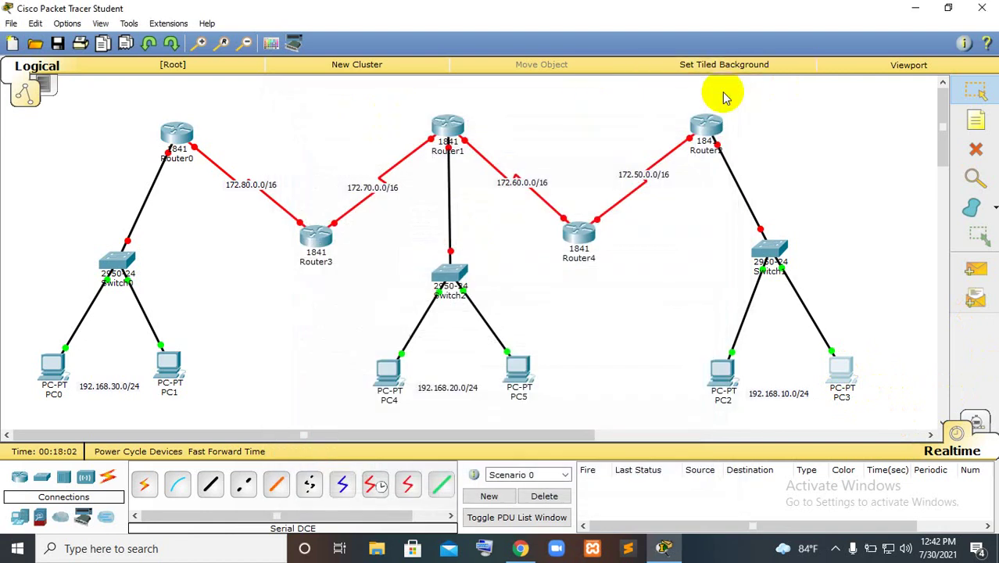
Open Router2's command line and answer no to the initial configuration dialog to reach the router prompt.
left_click(698, 133)
left_click(384, 119)
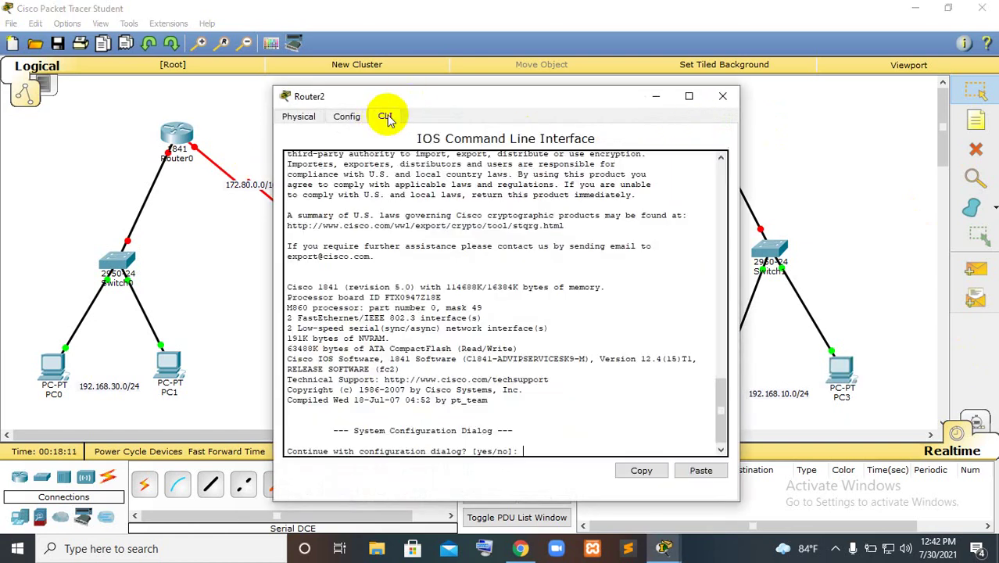
type("no")
key("Return")
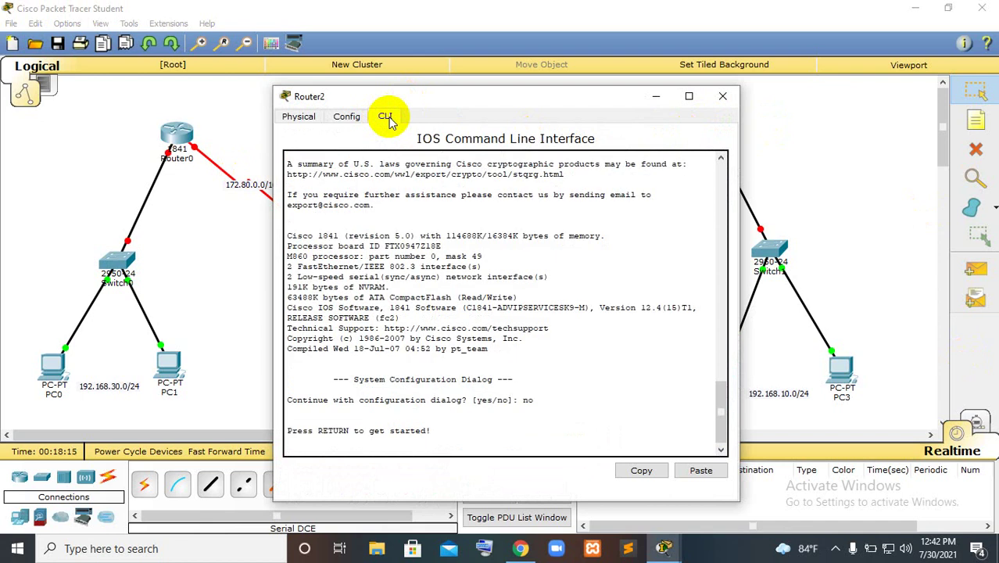
key("Return")
Enter privileged mode with enable and global configuration mode with conf terminal on Router2.
type("EN")
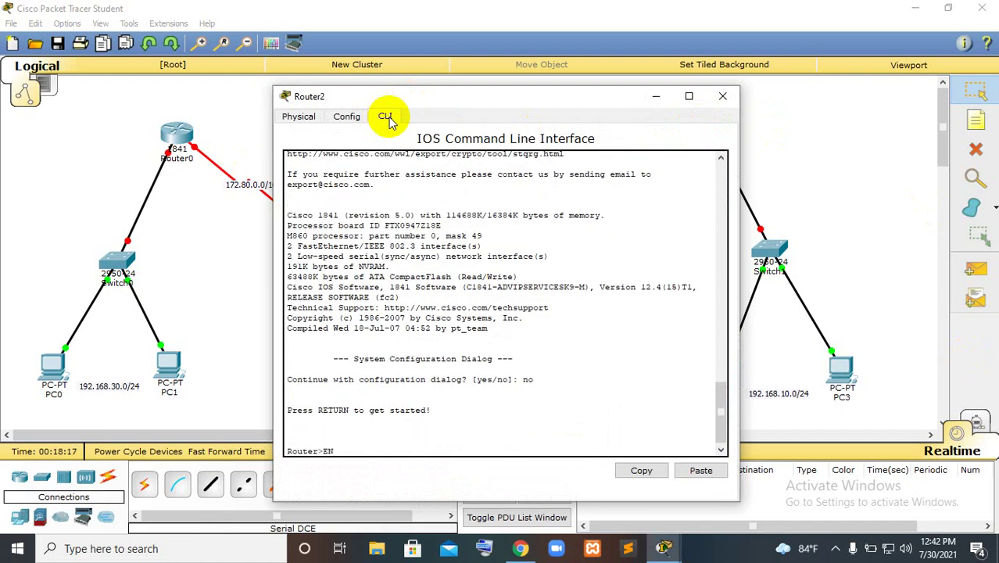
key("BackSpace")
key("BackSpace")
type("en")
key("Tab")
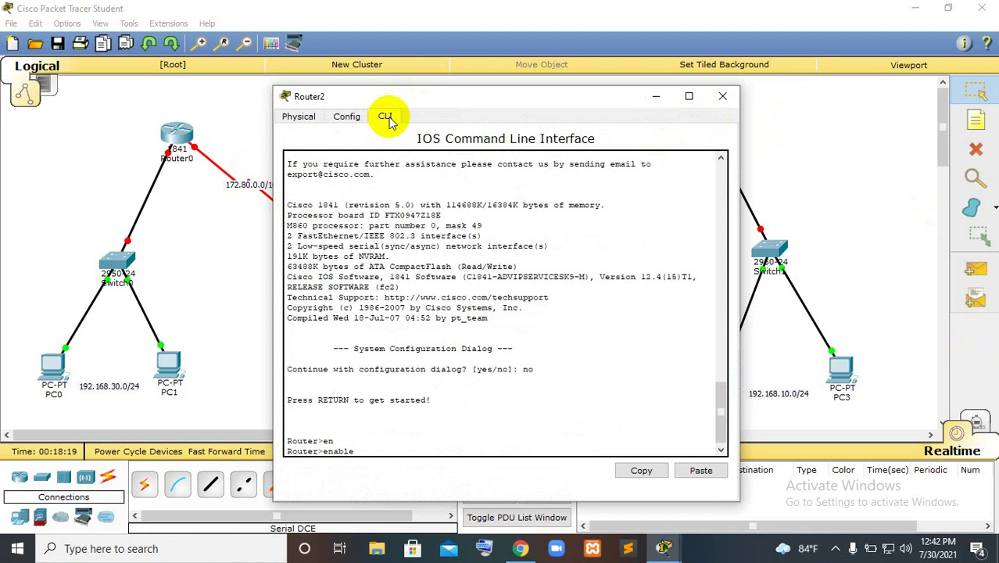
key("Return")
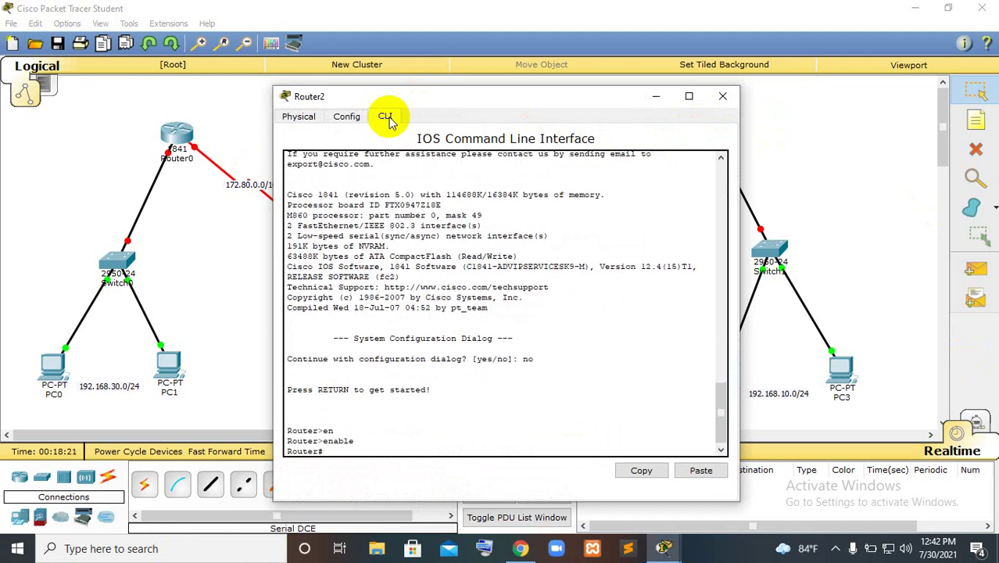
type("conf t")
key("Tab")
key("Return")
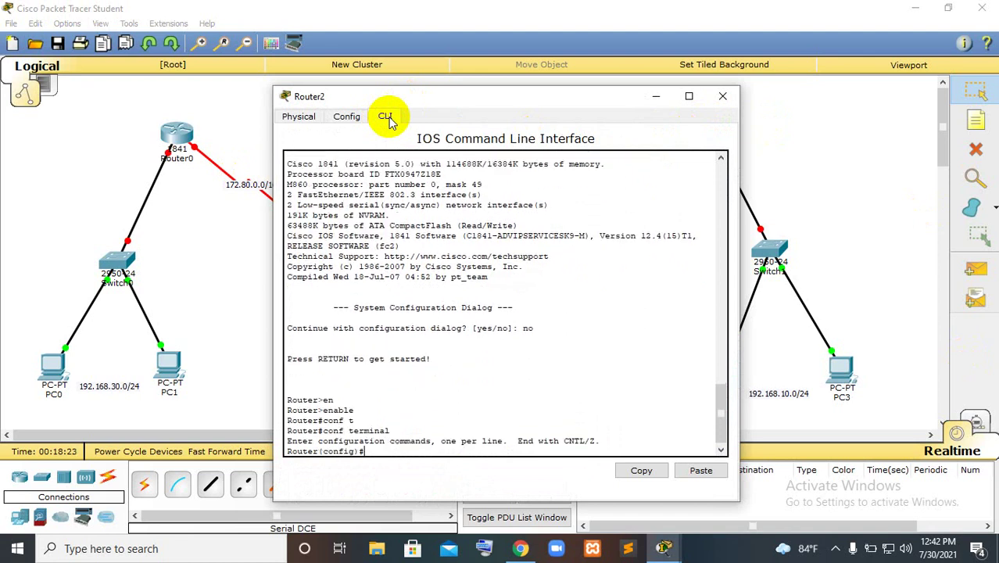
Select Router2's interface f0/0 and enable it with no shutdown.
type("int")
key("Tab")
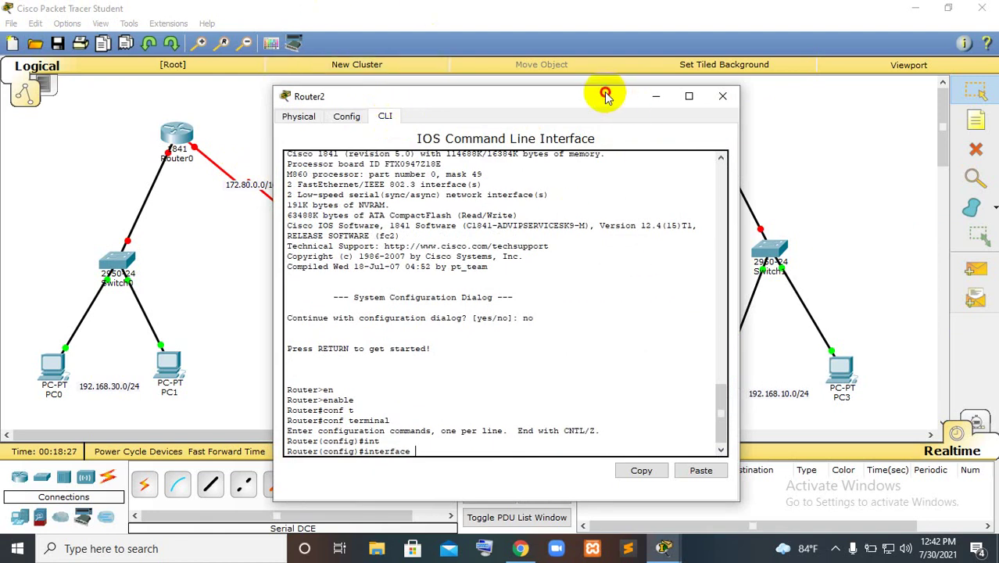
left_click_drag(602, 94, 443, 93)
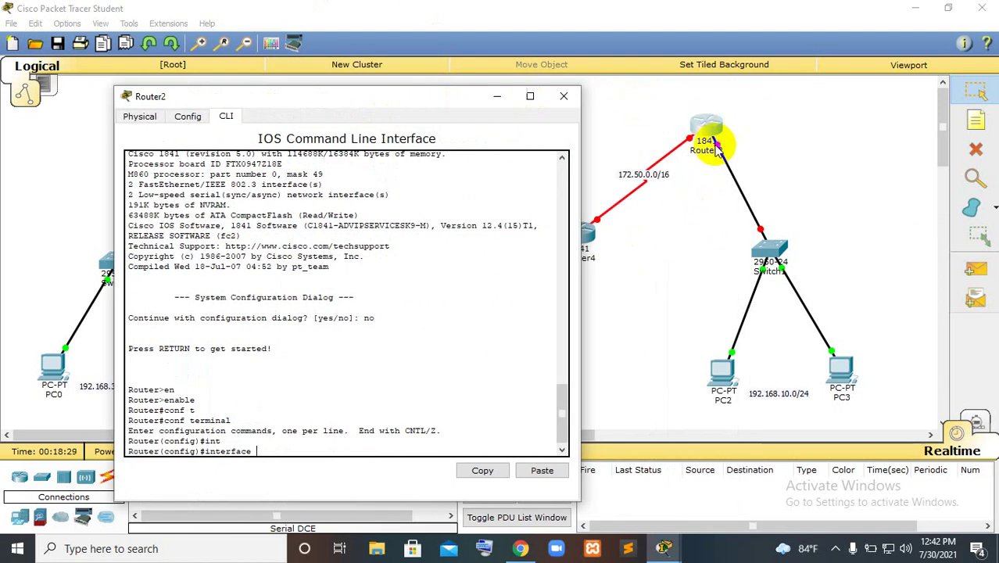
left_click_drag(362, 103, 373, 93)
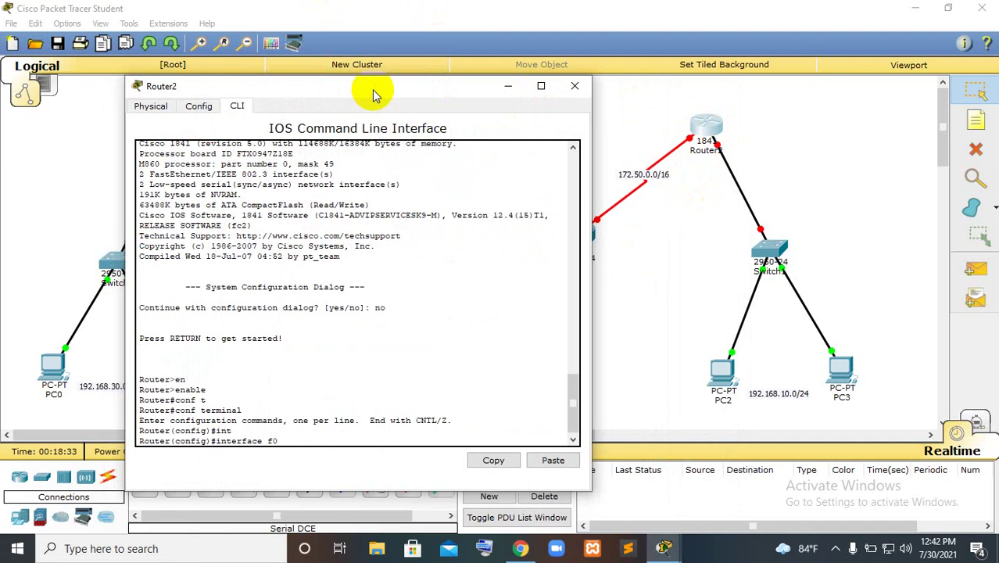
type("/0")
key("Return")
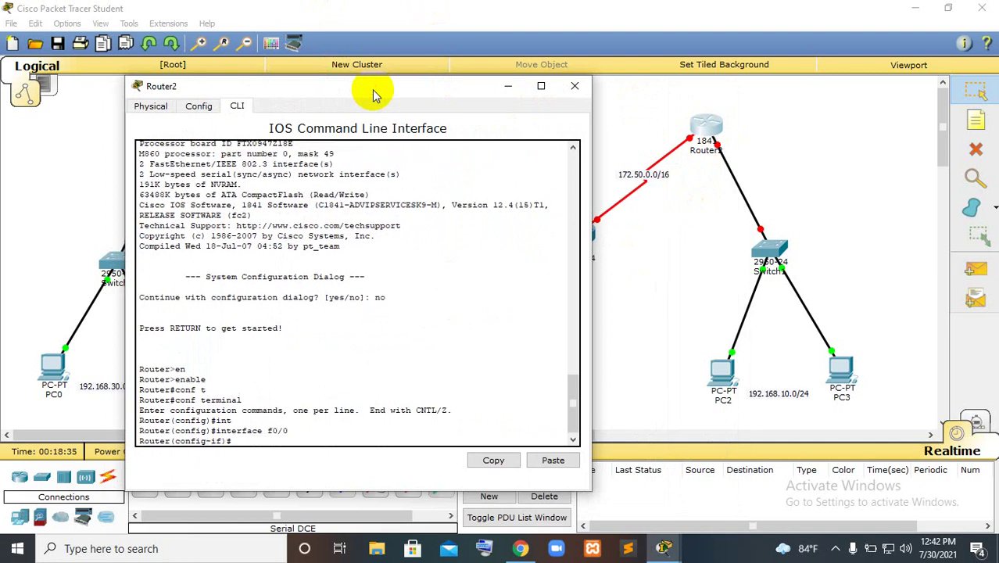
type("no sh")
key("Tab")
key("Return")
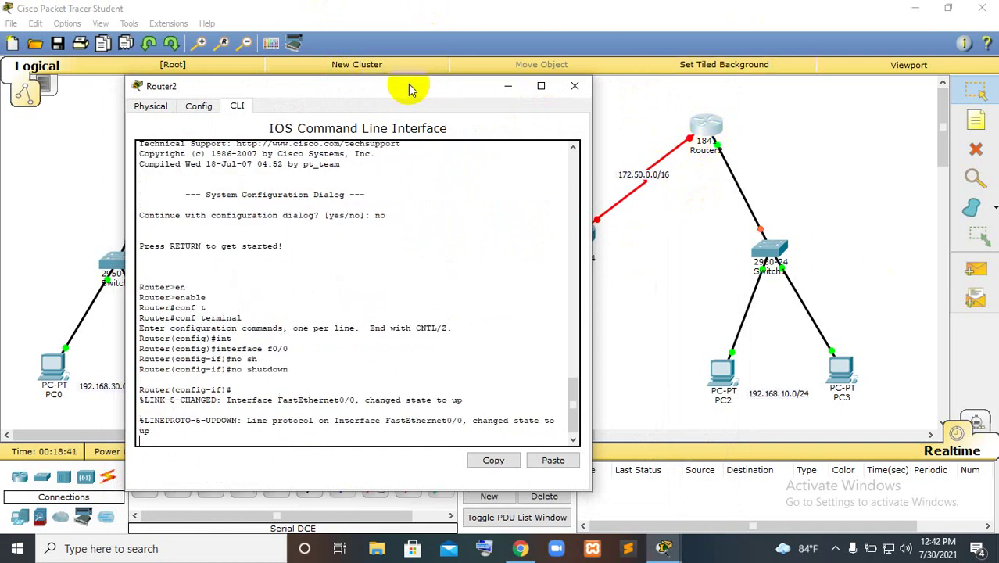
left_click_drag(409, 87, 439, 72)
key("Return")
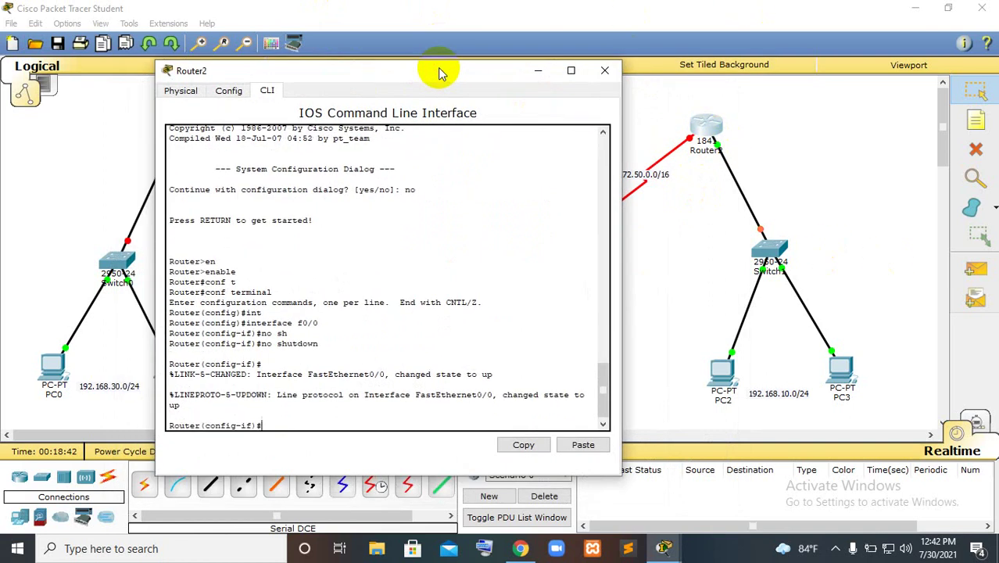
Assign IP address 172.168.10.1 with mask 255.255.255.0 to Router2's f0/0 interface and exit interface configuration.
type("ip add")
key("Tab")
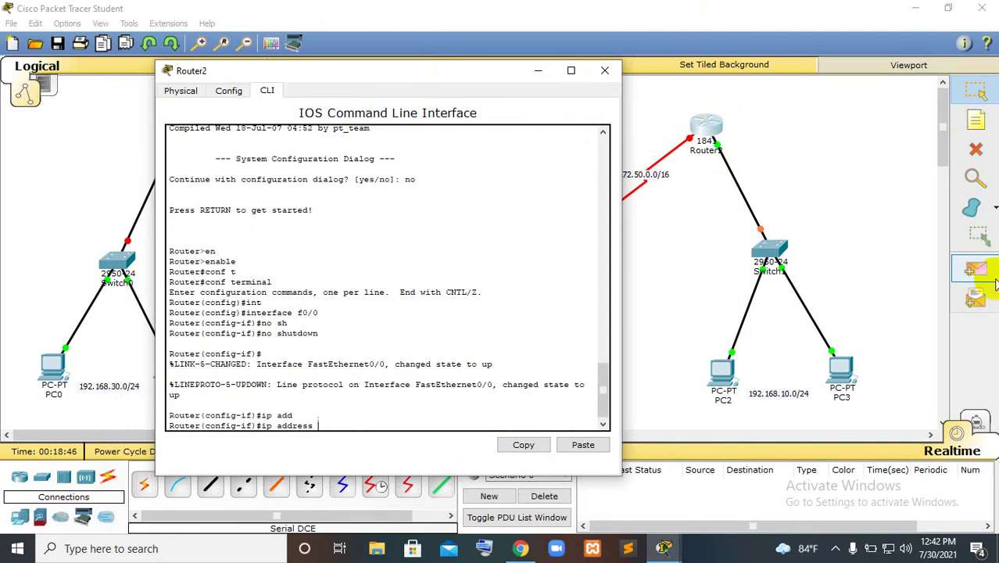
type("17")
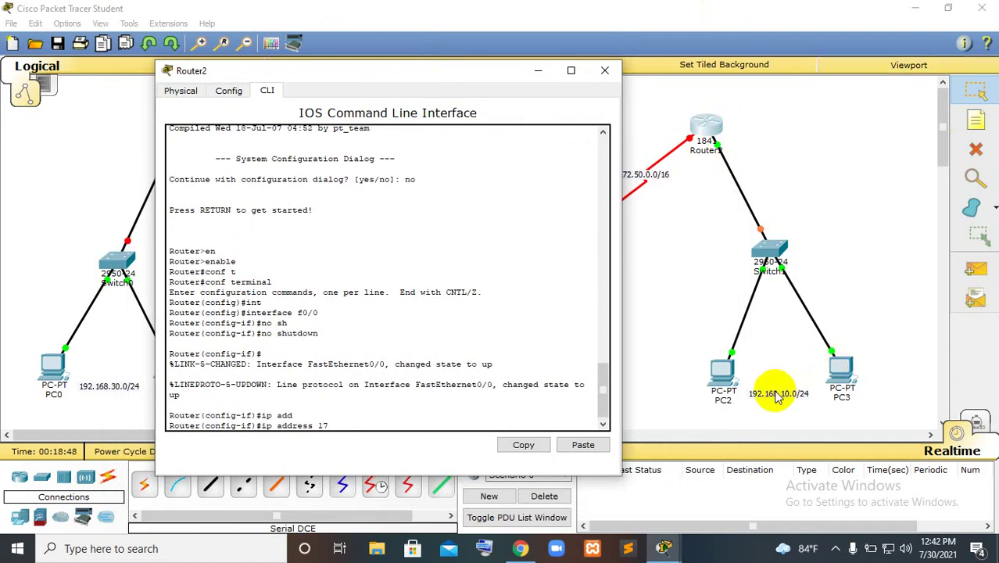
type("2.168.10.1 255.255.255")
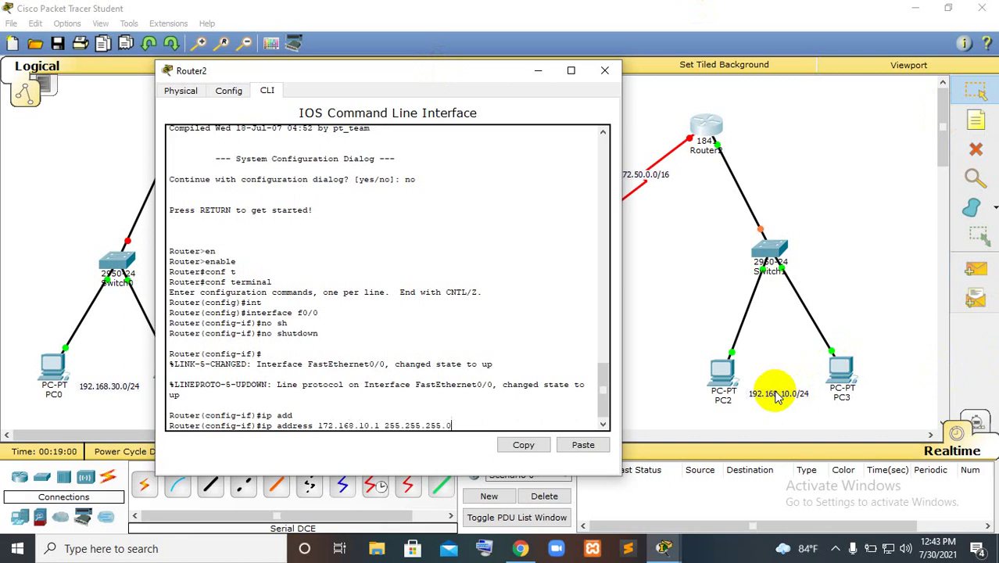
type(".0")
key("Return")
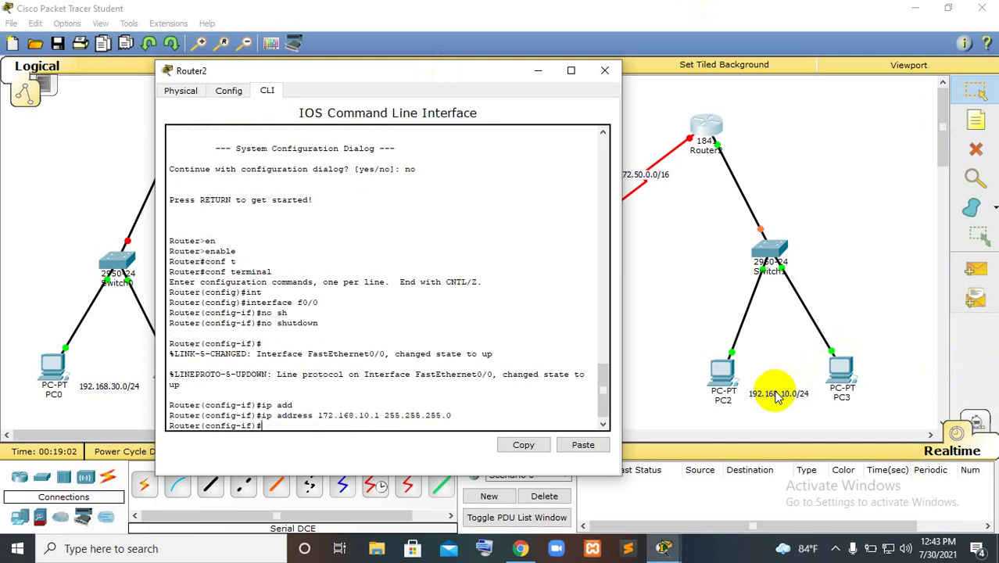
type("exit")
key("Return")
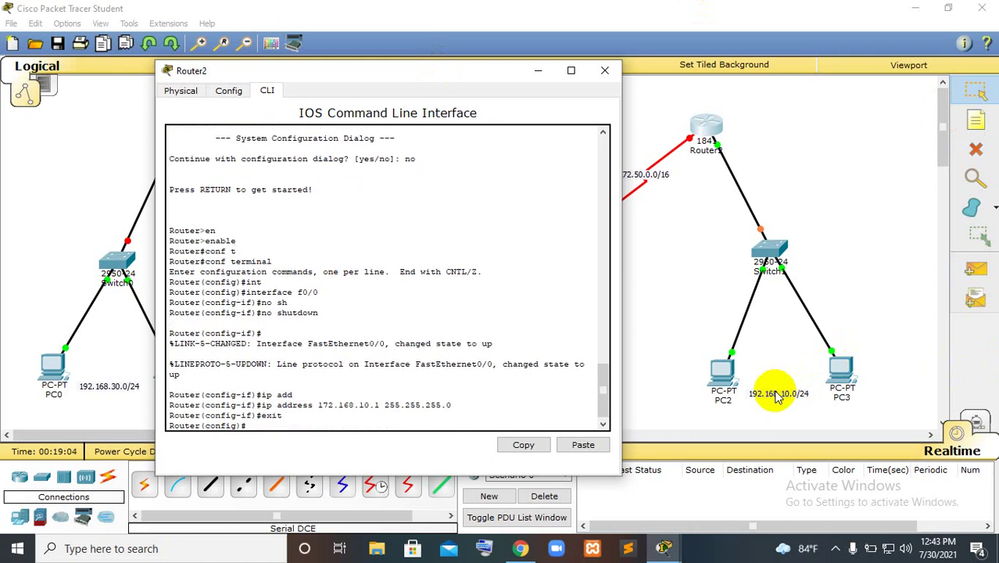
left_click_drag(475, 67, 410, 62)
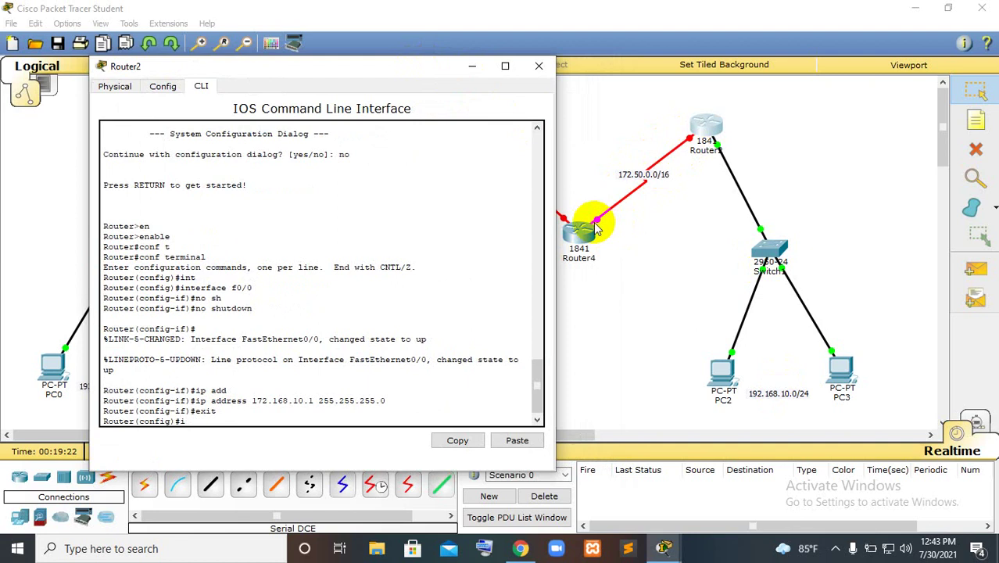
Select Router2's interface s0/0/0 and enable it with no shutdown.
type("nt")
key("Tab")
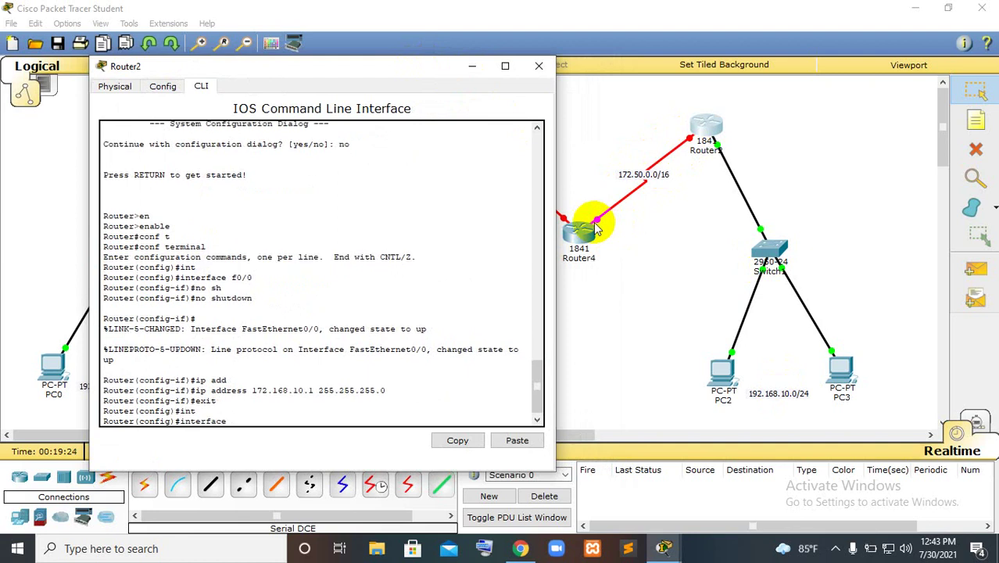
type("s0/0/0")
key("Return")
type("no")
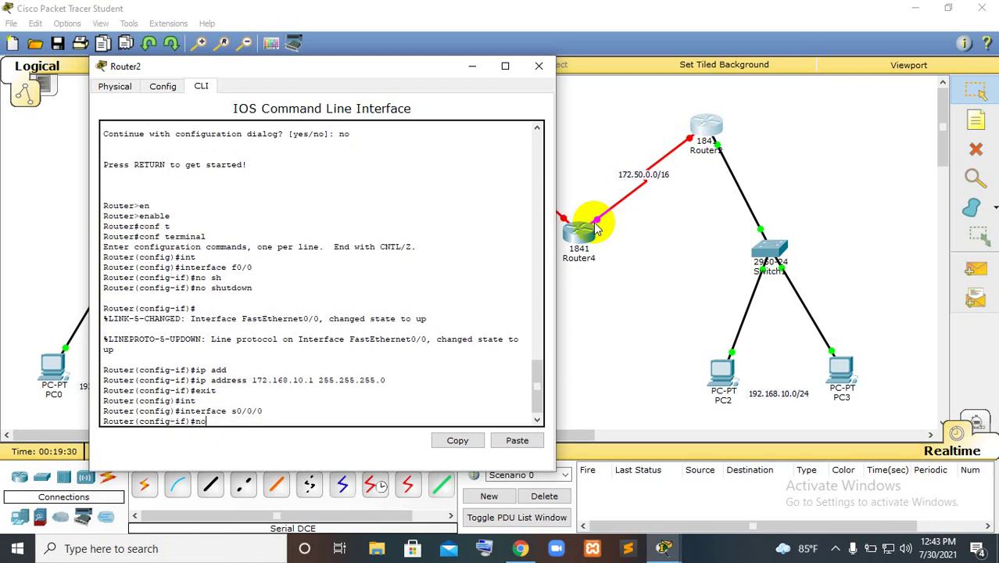
type(" sh")
key("Tab")
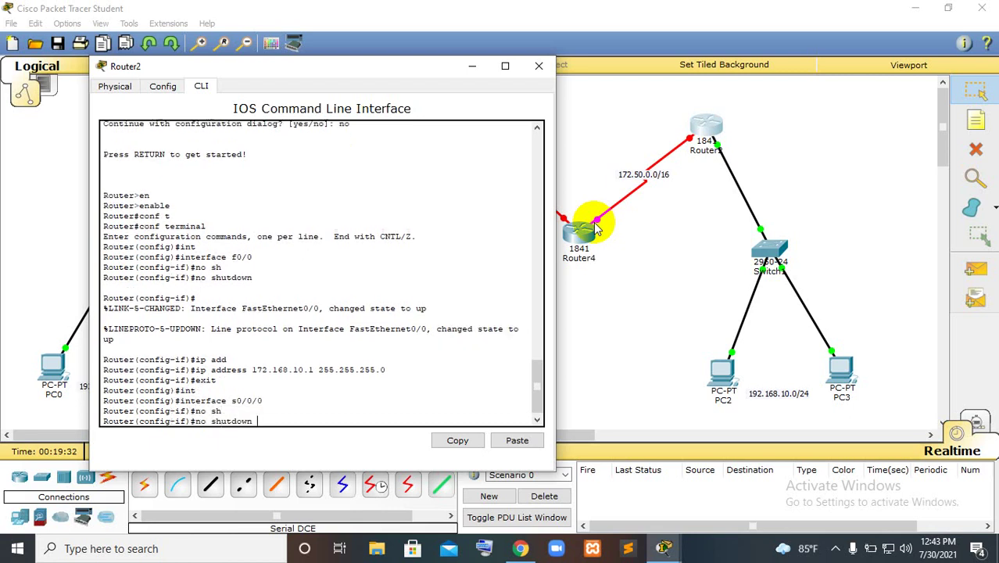
key("Return")
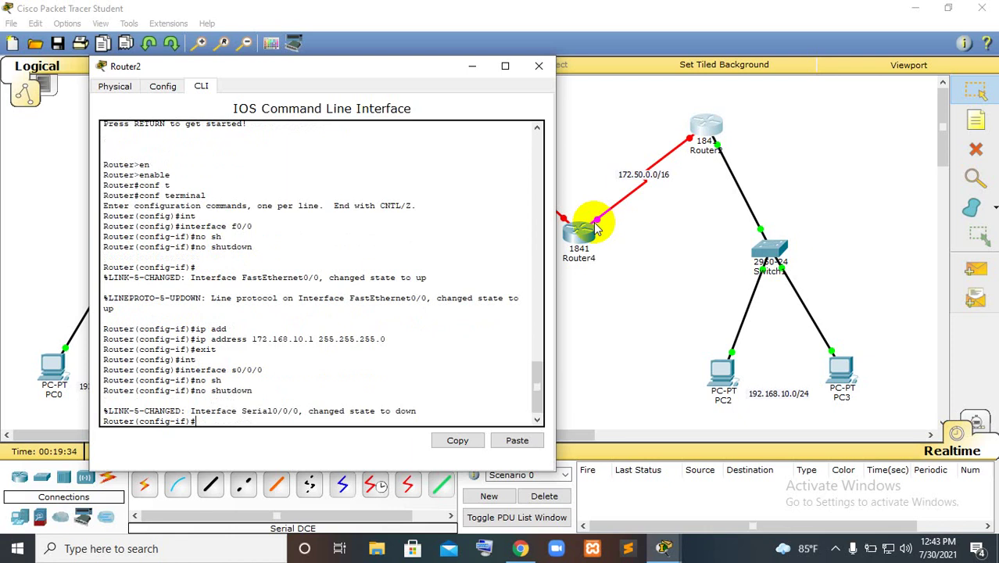
Assign IP address 172.50.0.2 with mask 255.255.0.0 to Router2's s0/0/0, exit interface configuration and close the router window.
type("ip ag")
key("BackSpace")
key("BackSpace")
type("dd")
key("Tab")
type("17")
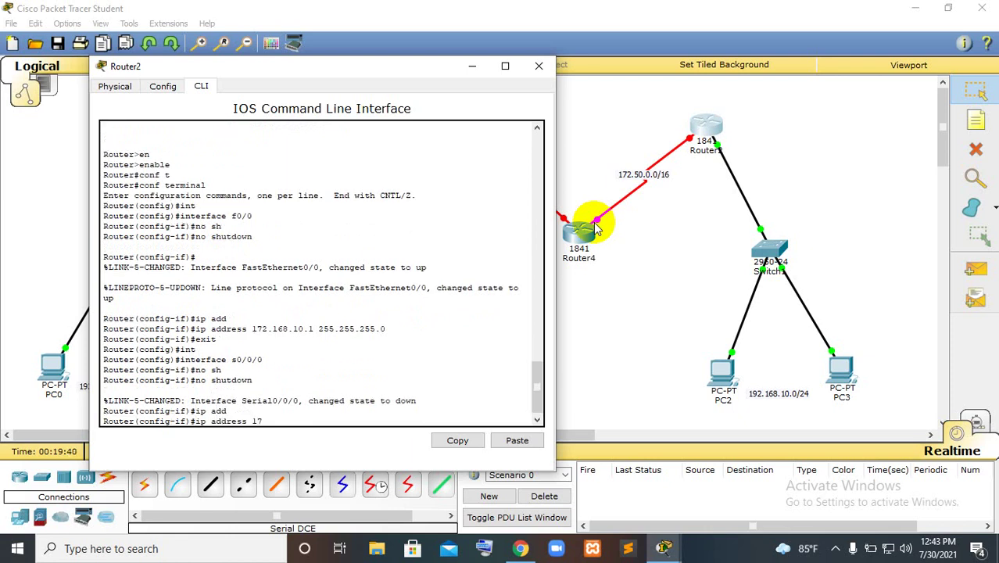
type("2.50.0.2 255.255.0.0")
key("Return")
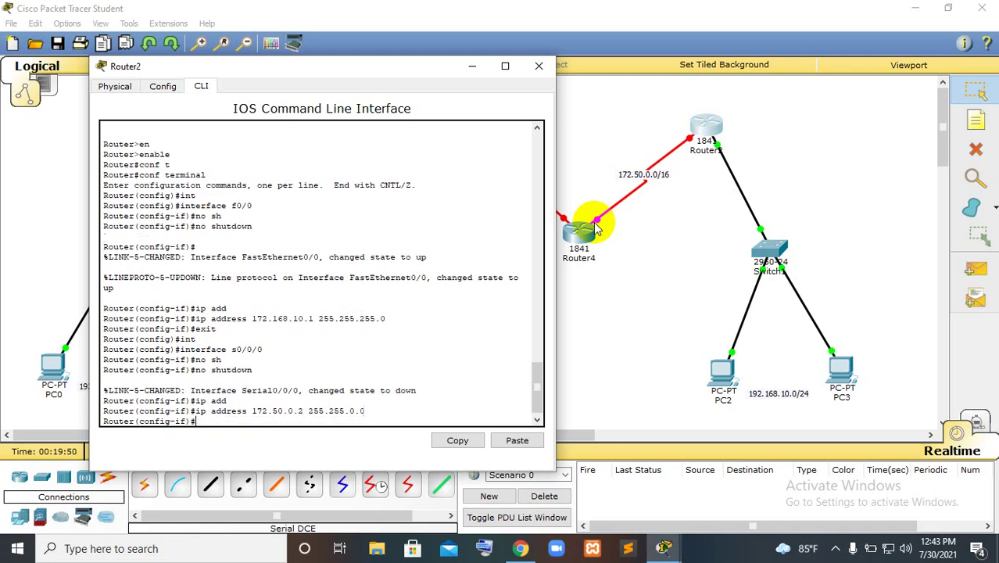
type("exit")
key("Return")
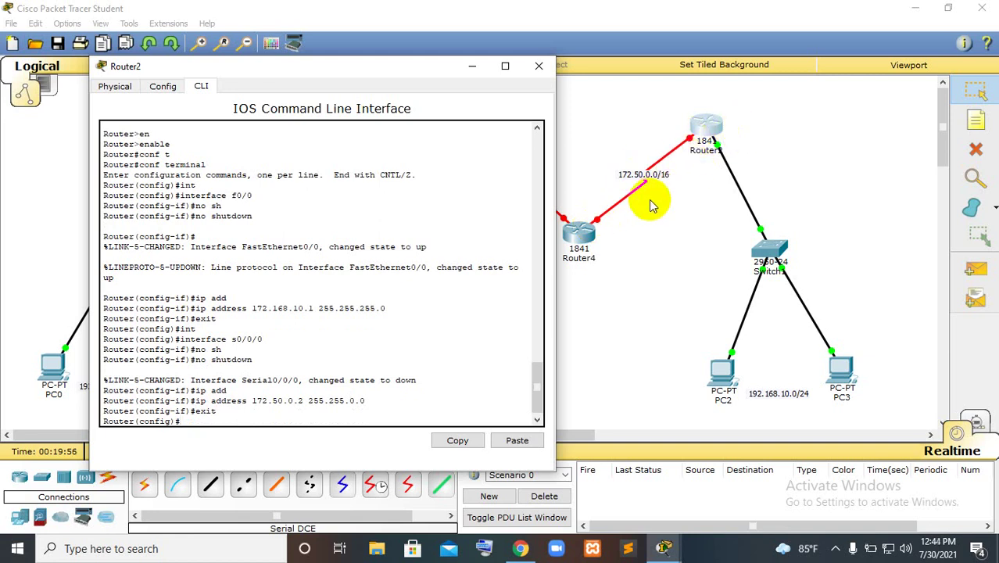
left_click(536, 66)
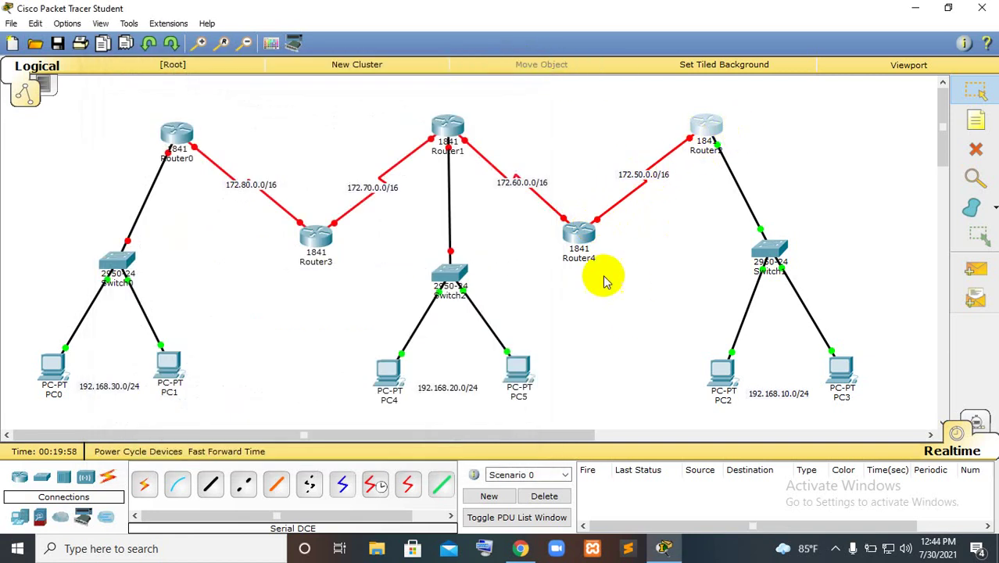
Open Router4's command line and answer no to the initial configuration dialog to reach the router prompt.
left_click(576, 232)
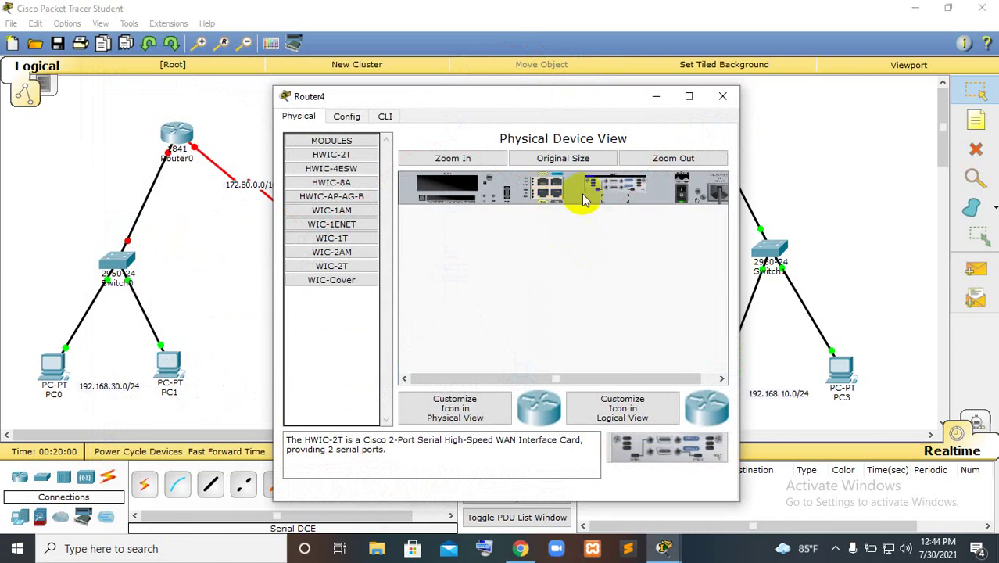
left_click(387, 116)
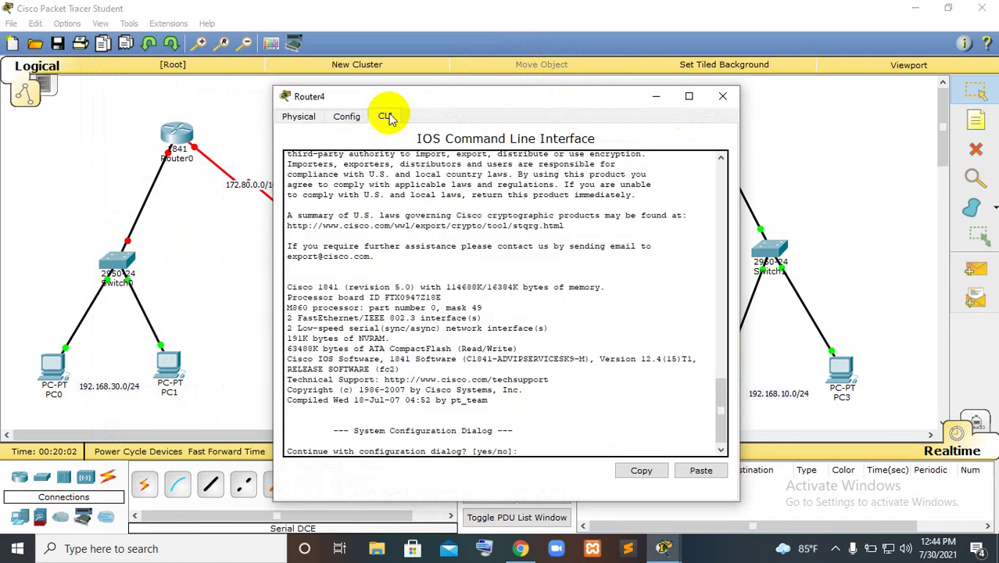
type("no")
key("Return")
key("Return")
Enter privileged mode with enable and global configuration mode with conf terminal on Router4.
type("en")
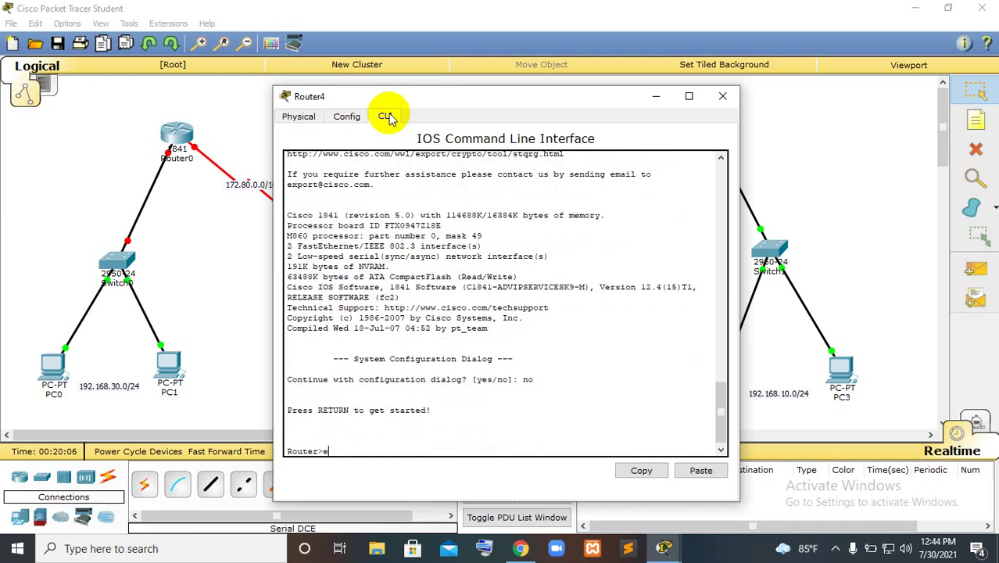
key("Tab")
key("Return")
type("conf t")
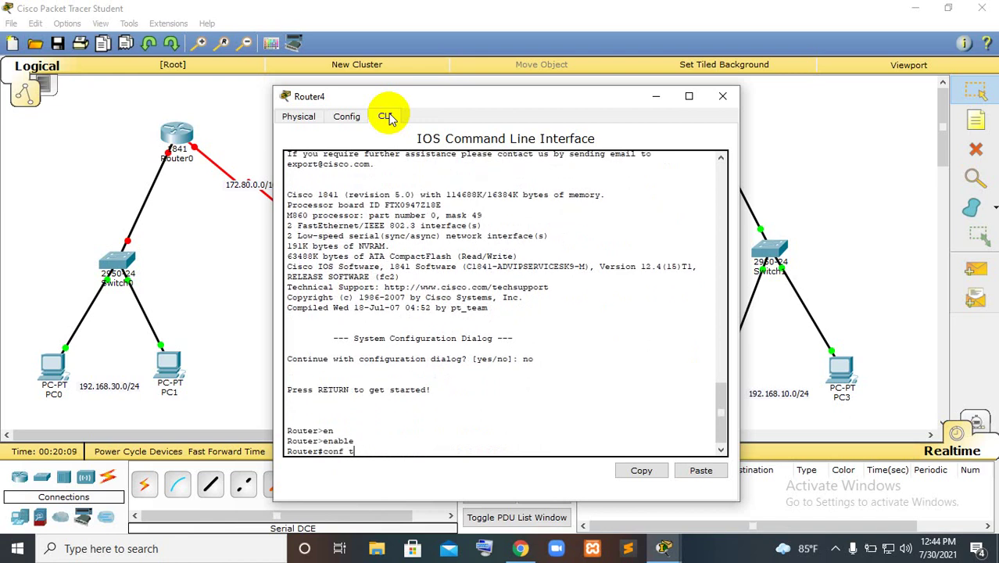
key("Tab")
key("Return")
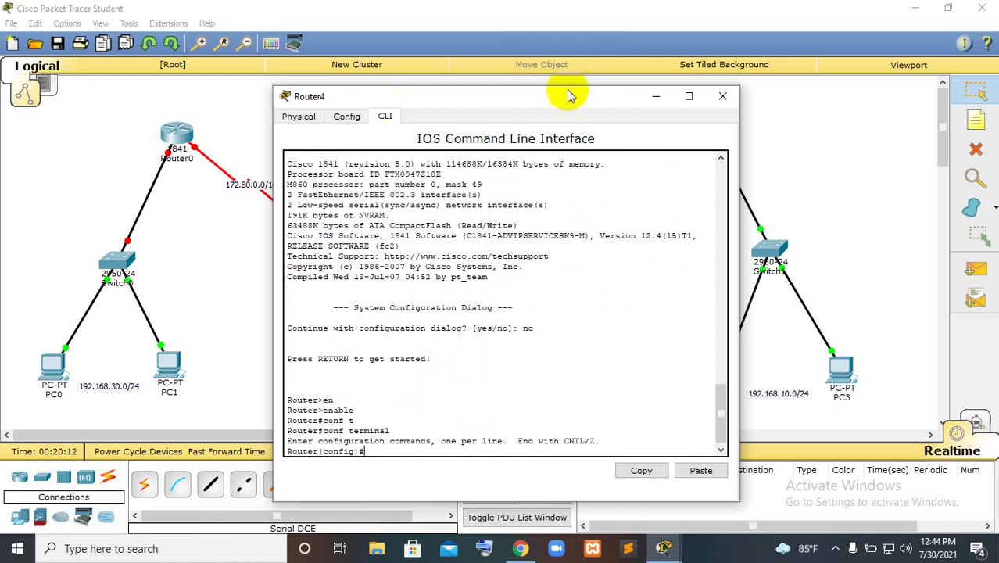
Select Router4's interface s0/0/0 and enable it with no shutdown.
left_click_drag(563, 94, 359, 65)
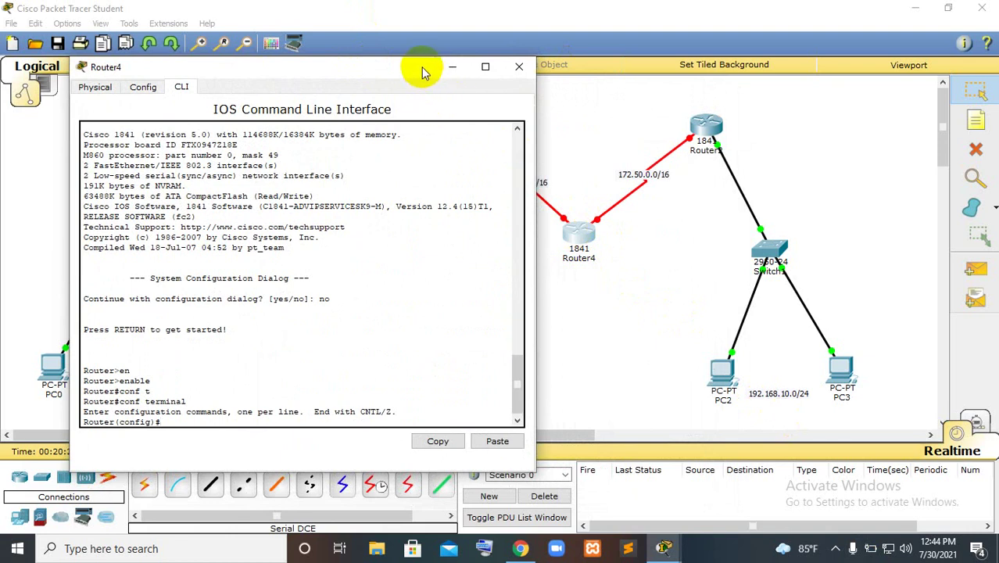
left_click_drag(420, 67, 386, 59)
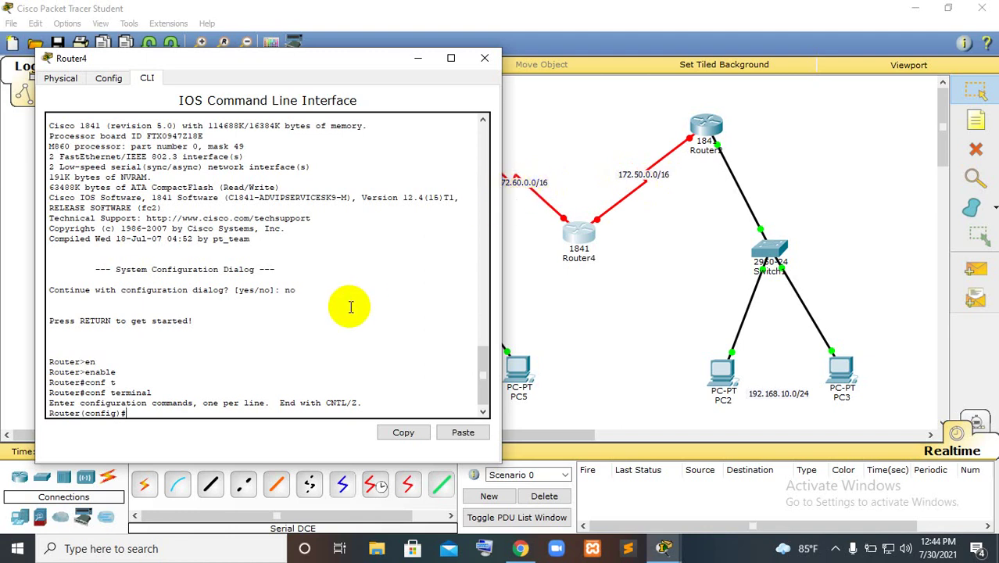
type("int")
key("Tab")
type("s")
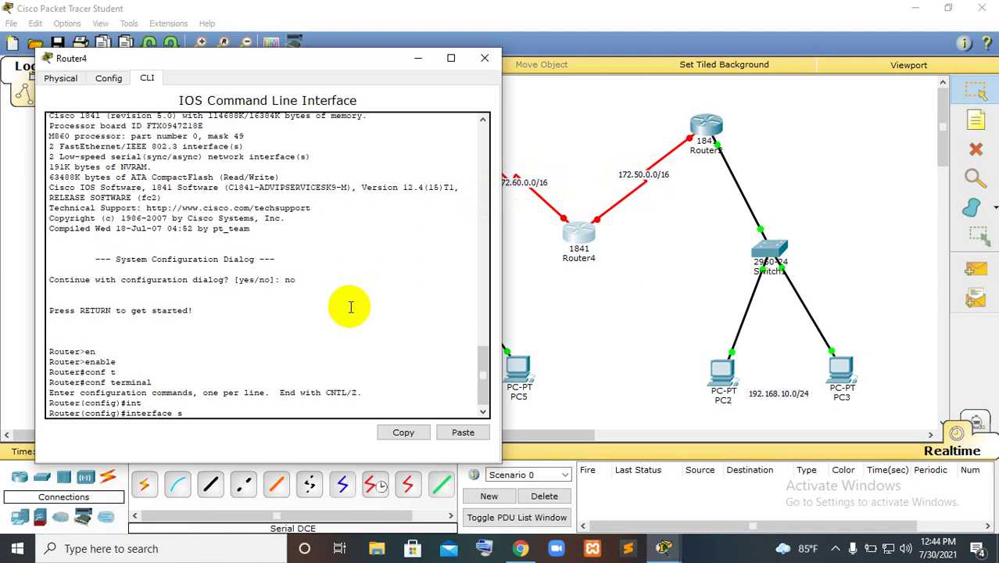
type("0/0/0")
key("Return")
type("no")
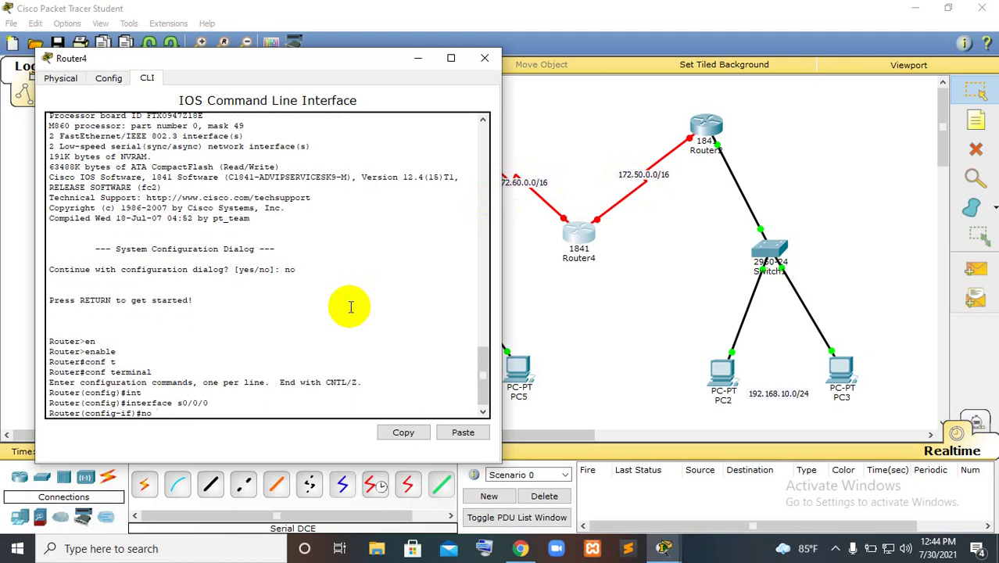
type(" sh")
key("Tab")
key("Return")
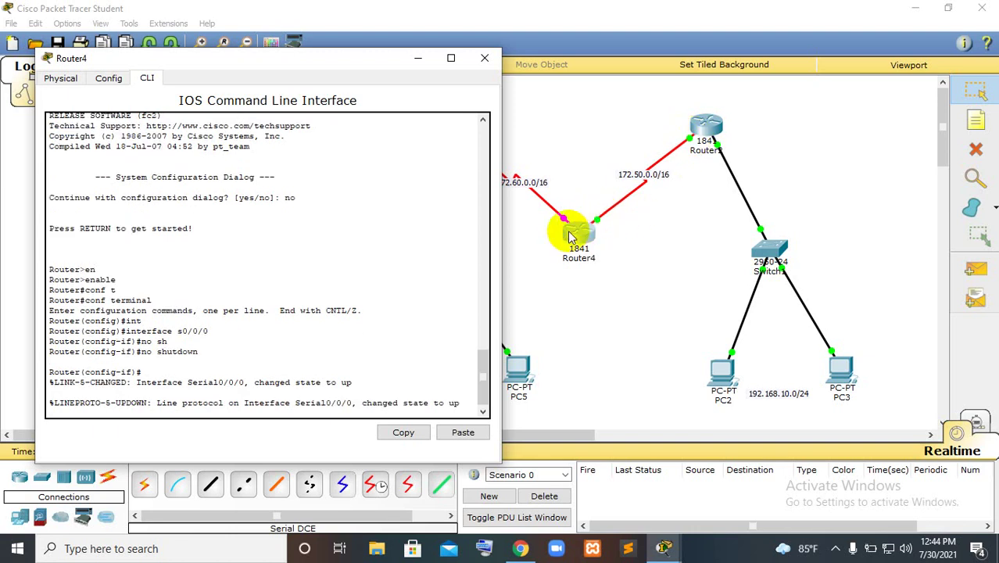
key("Return")
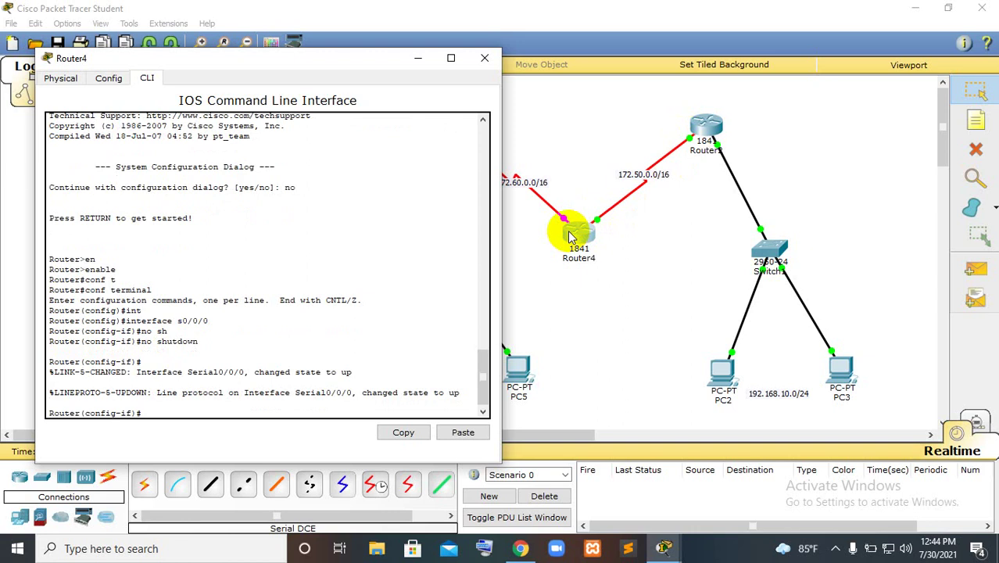
Assign IP address 172.50.0.1 with mask 255.255.0.0 to Router4's s0/0/0 interface and exit interface configuration.
type("ip add")
key("Tab")
type("17")
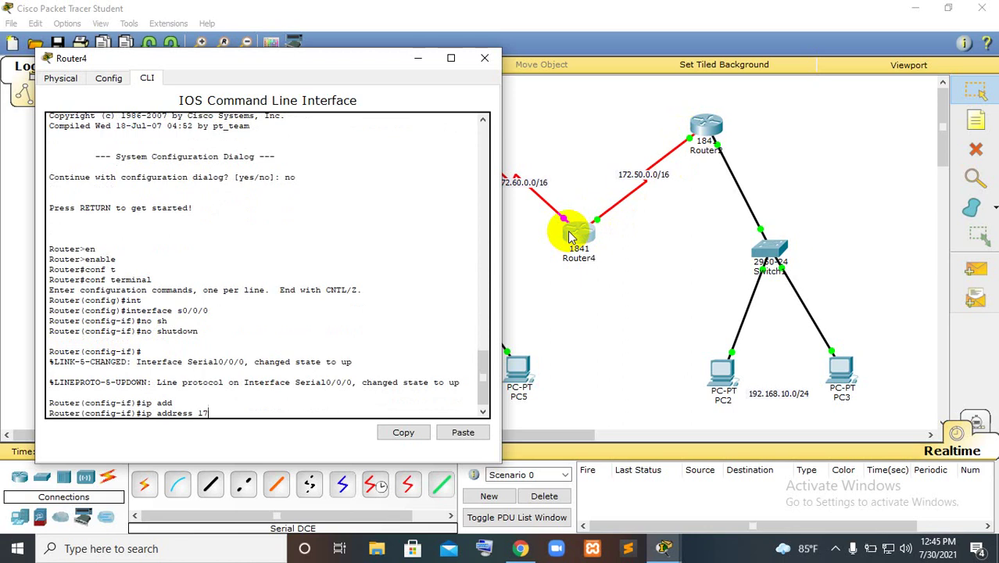
type("2.50.0.1 255.255.2")
key("BackSpace")
type("0.0")
key("Return")
type("exit")
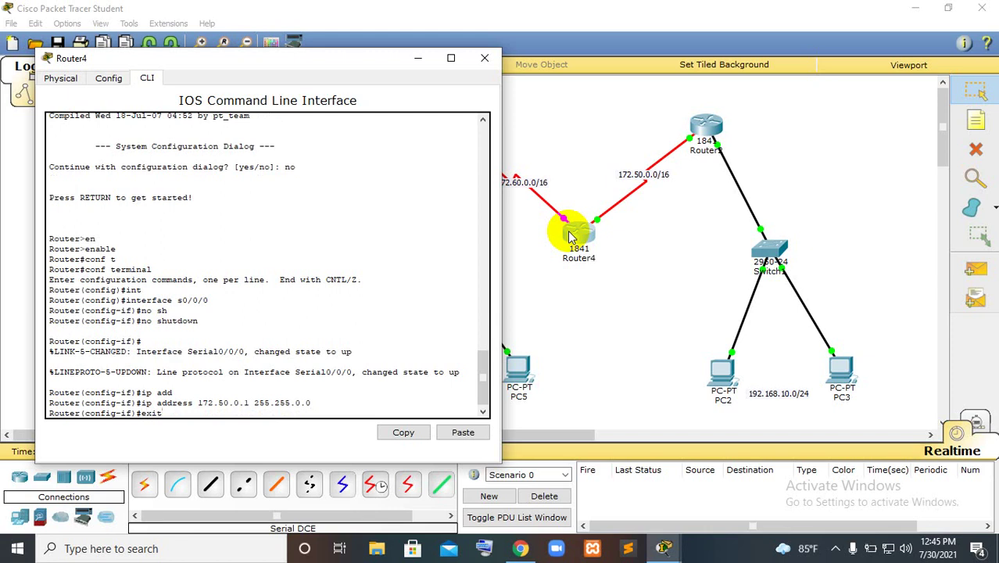
key("Return")
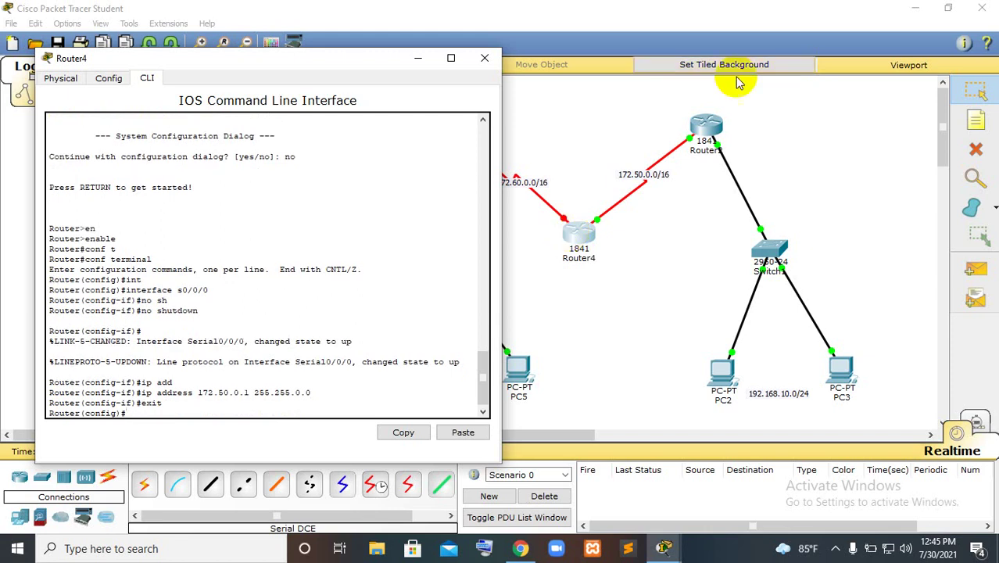
Select Router4's interface s0/0/1 and enable it with no shutdown.
left_click(361, 58)
left_click_drag(361, 58, 342, 22)
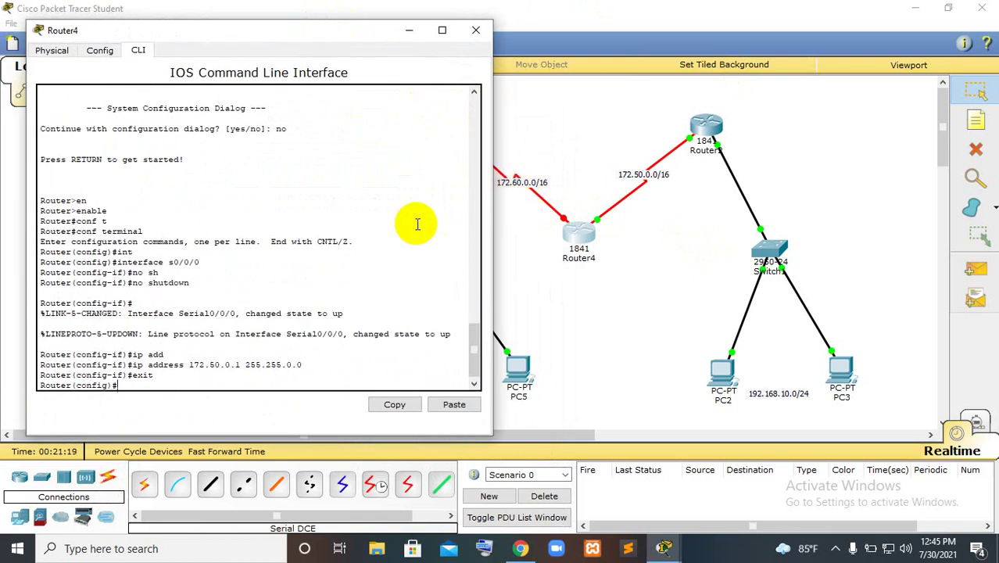
type("int")
key("Tab")
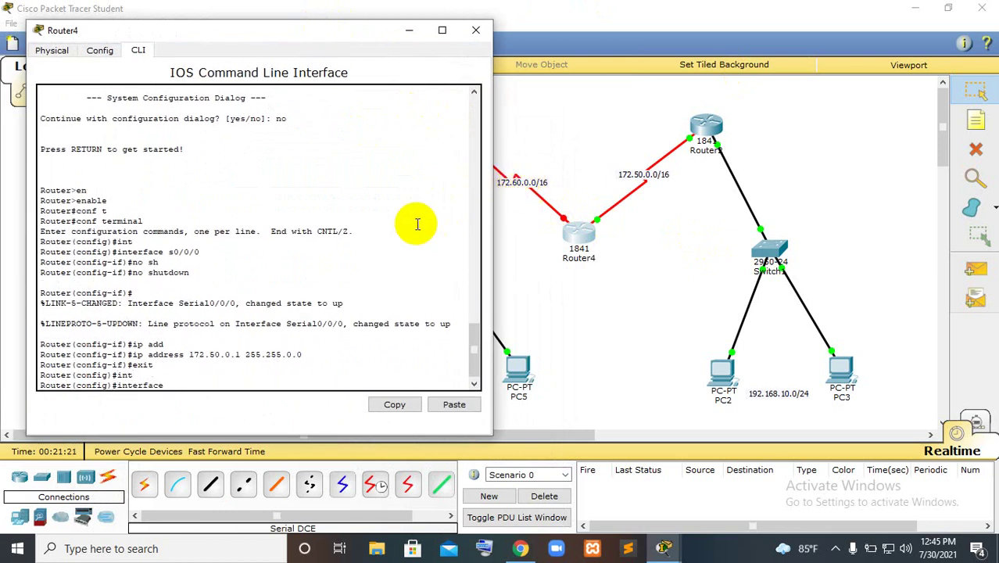
type("s0/0/1")
key("Return")
type("n")
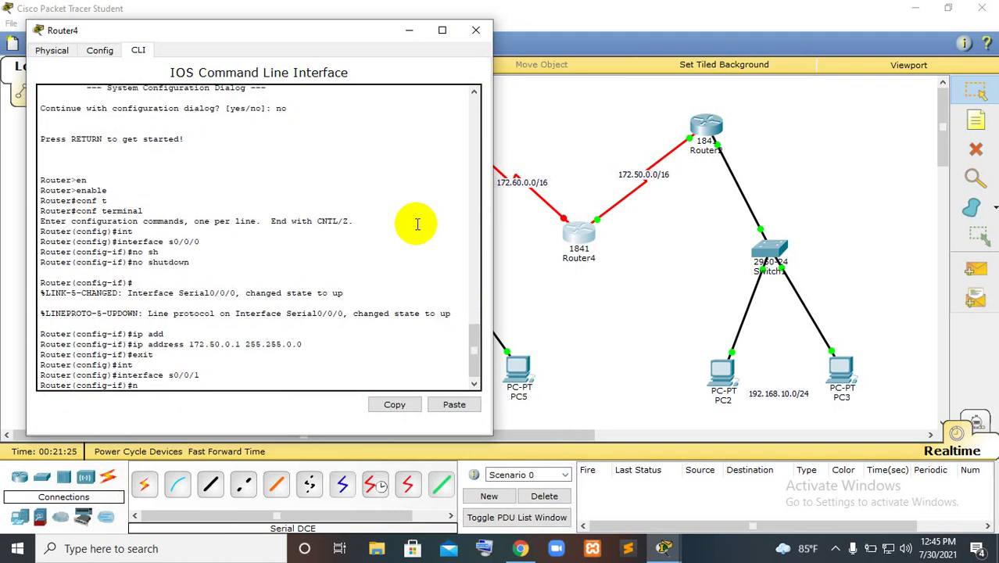
type("o sh")
key("Tab")
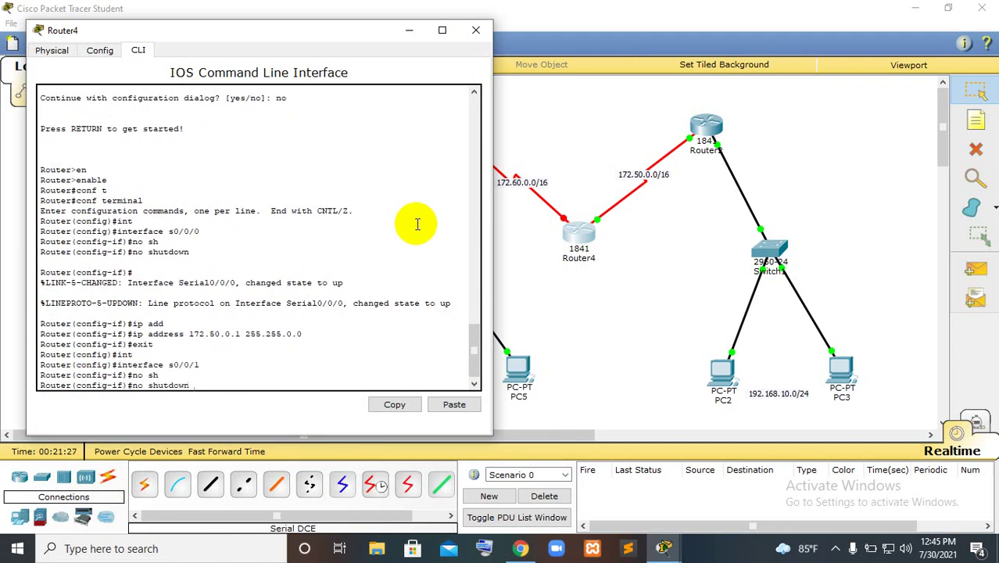
key("Return")
Assign IP address 172.60.0.2 with mask 255.255.0.0 to Router4's s0/0/1, exit interface configuration and close the router window.
type("ip add")
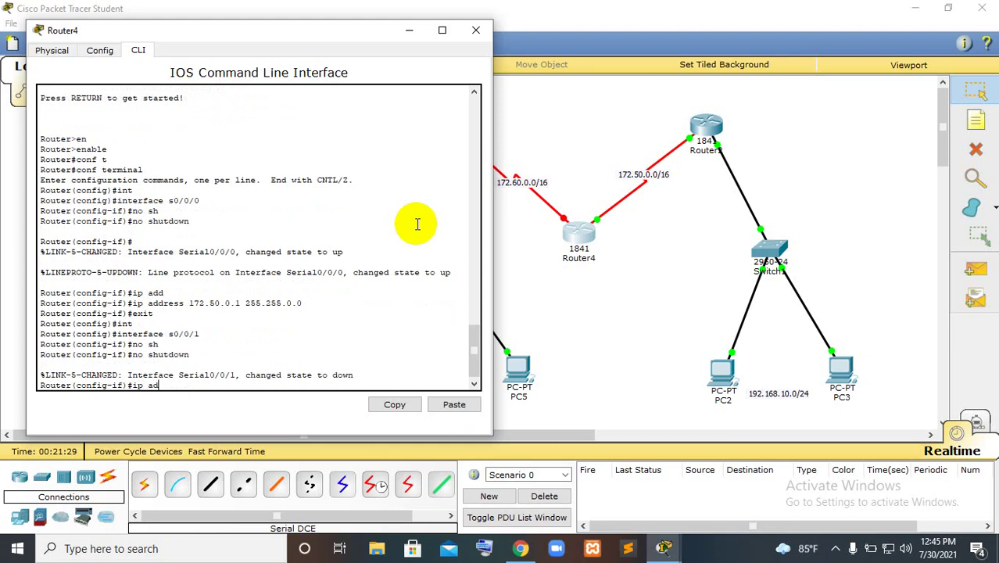
key("Tab")
type("1")
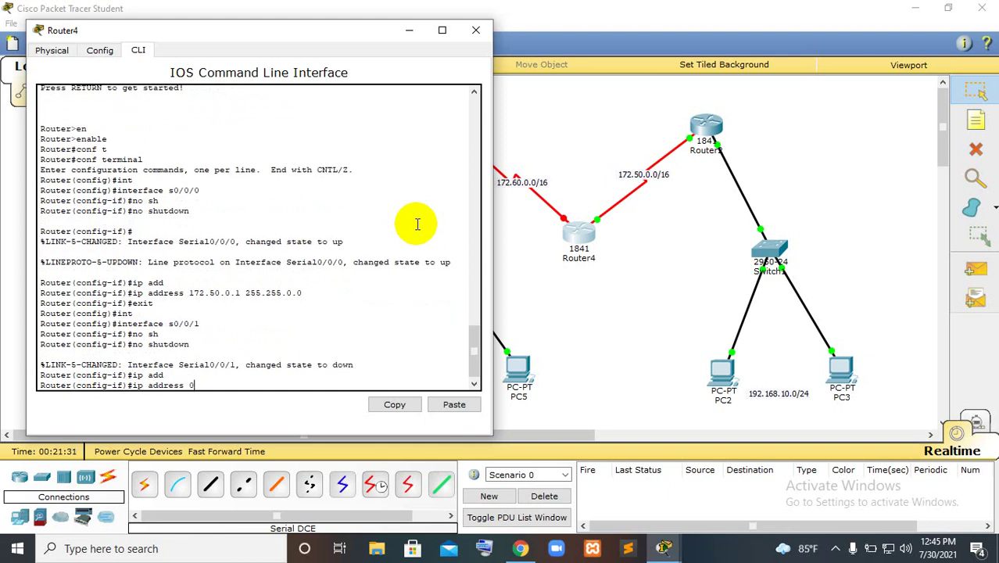
type("72")
type(".60")
type(".")
type(".0")
type("2 255")
type(".255.2")
key("BackSpace")
type("0.0")
key("Return")
type("exit")
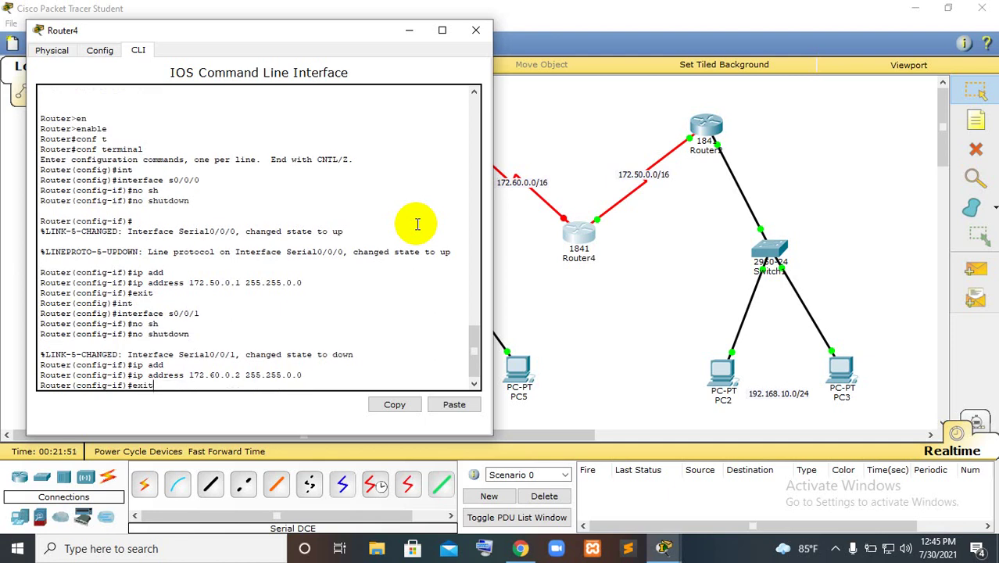
key("Return")
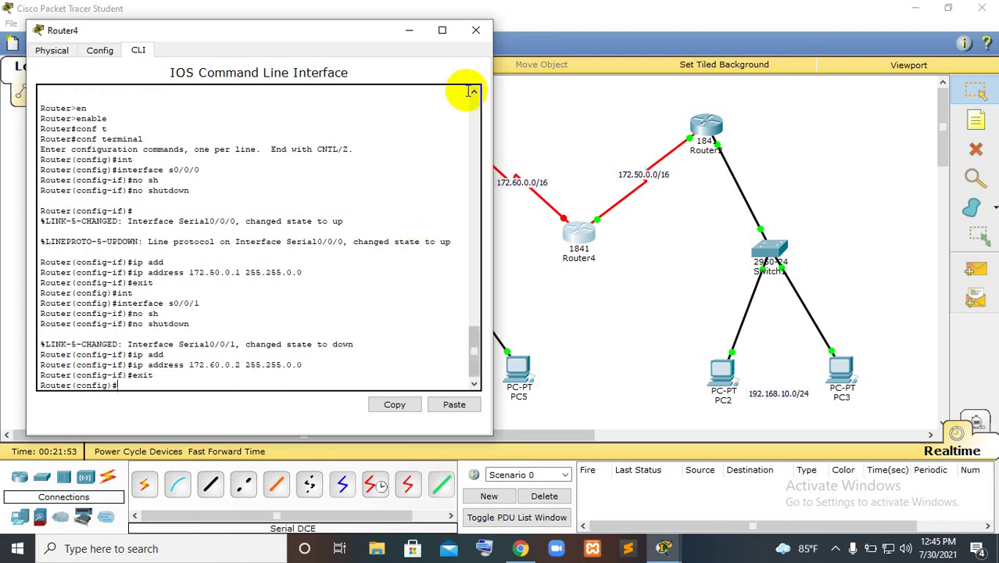
left_click(476, 29)
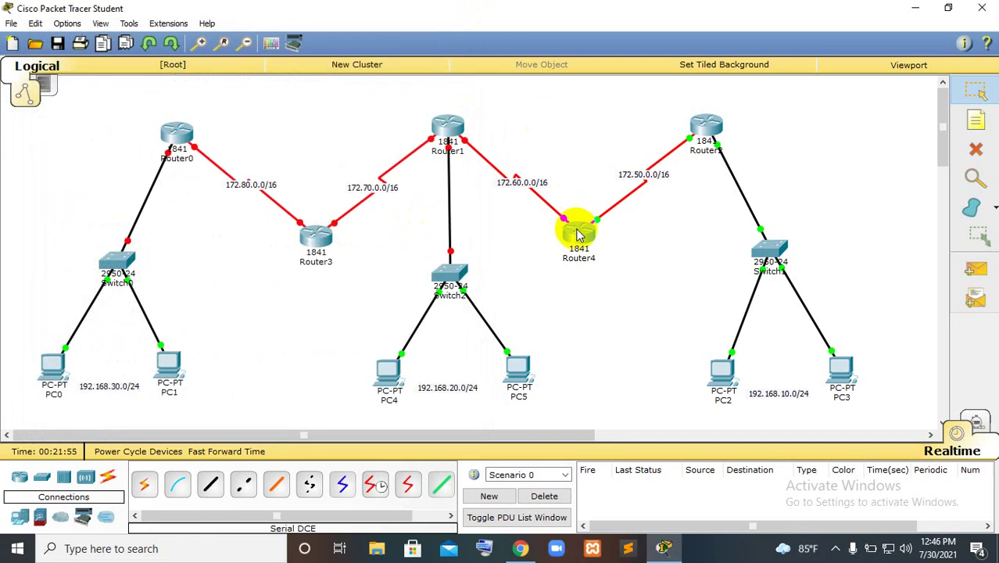
Open Router1's command line interface and answer no to the initial configuration dialog.
left_click(450, 128)
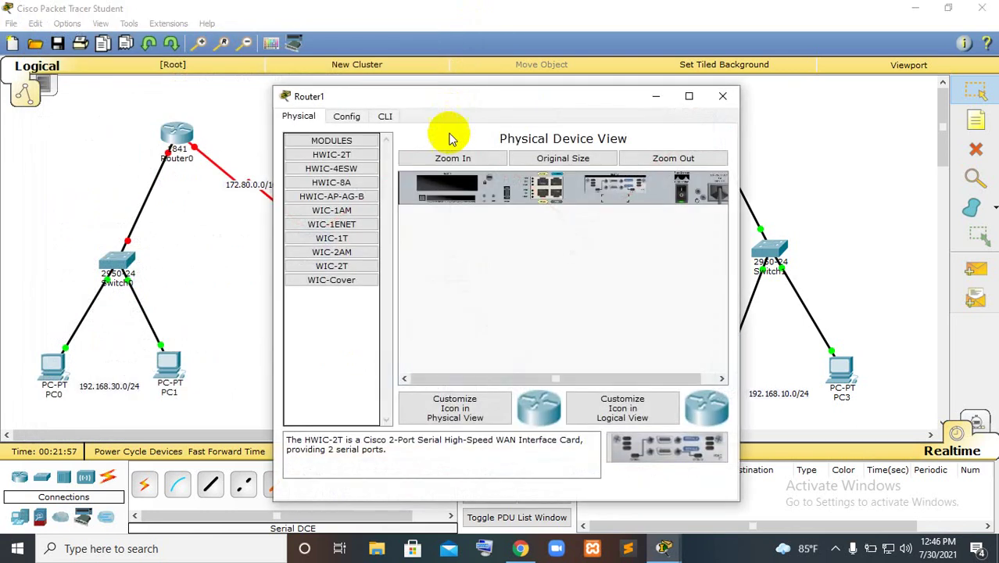
left_click_drag(591, 97, 305, 71)
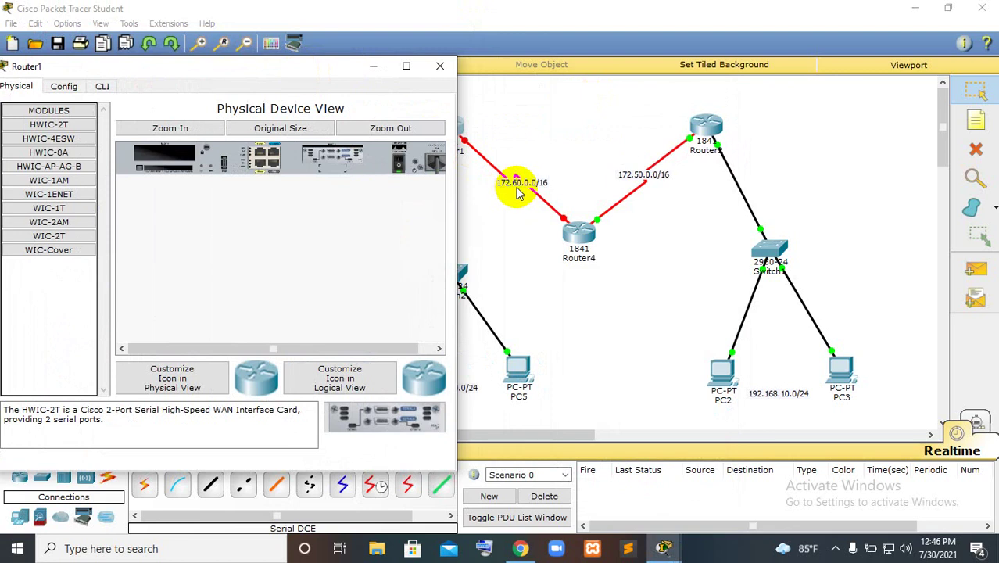
left_click_drag(320, 73, 567, 282)
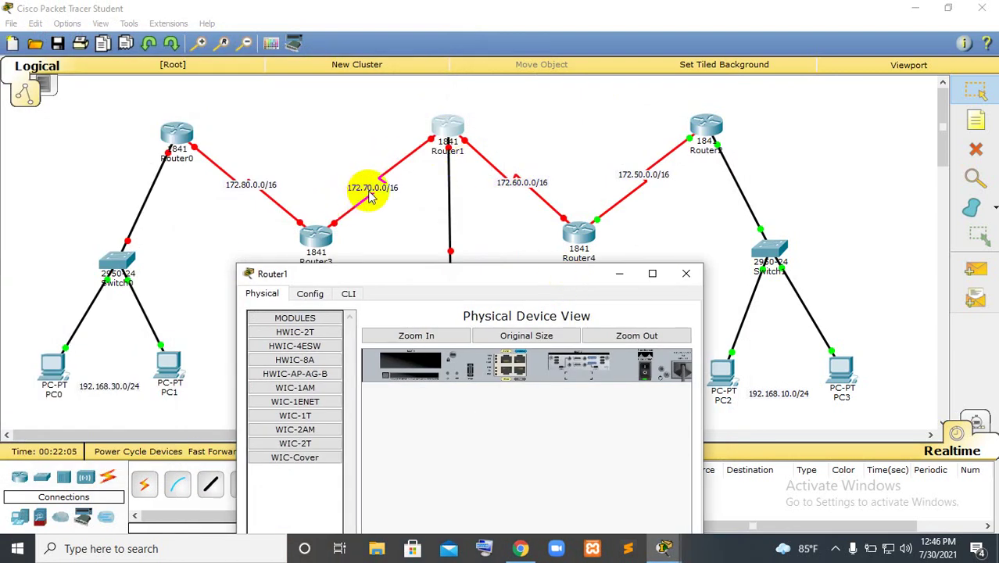
left_click_drag(439, 278, 279, 147)
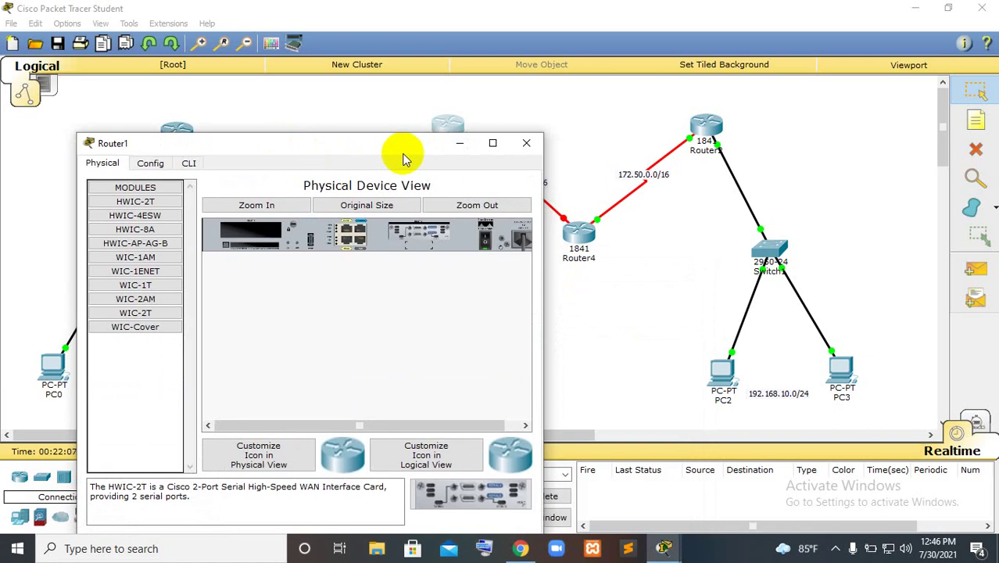
left_click_drag(404, 156, 250, 116)
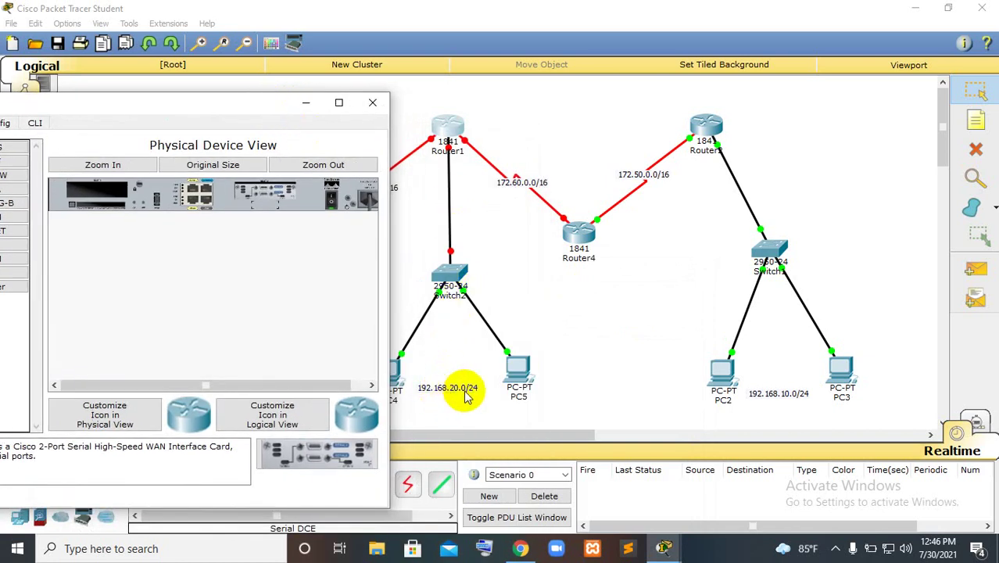
left_click_drag(238, 106, 329, 83)
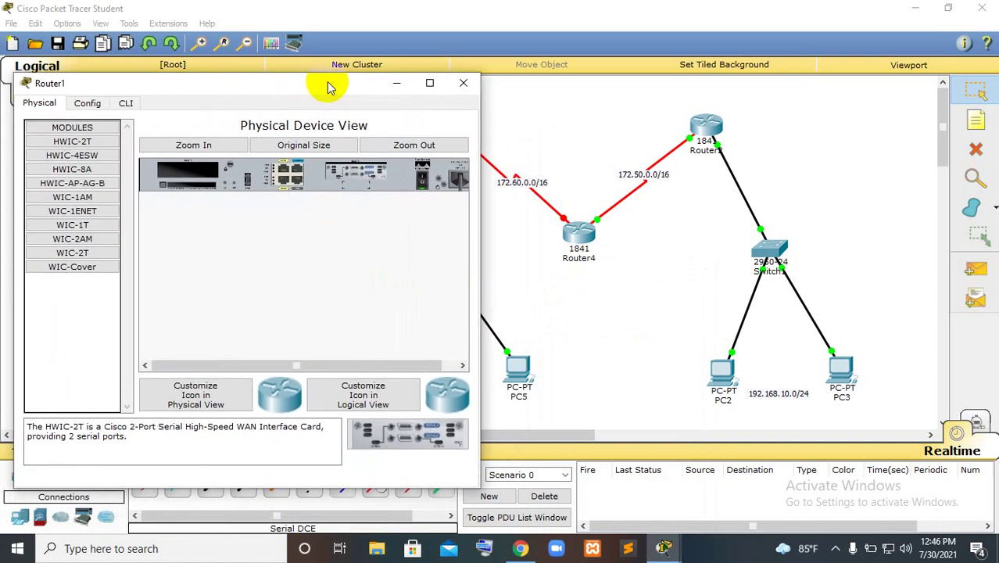
left_click(129, 103)
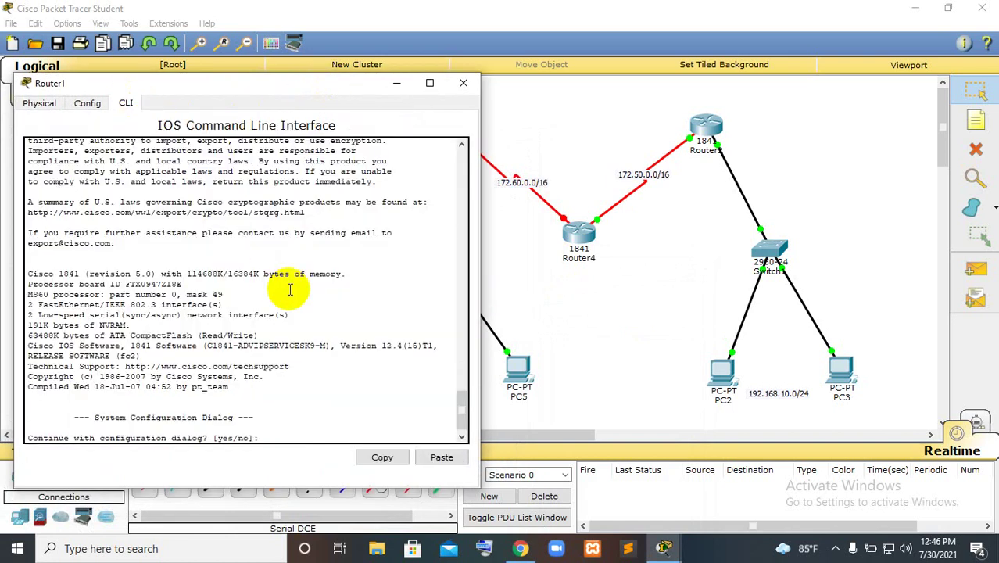
left_click_drag(291, 87, 308, 81)
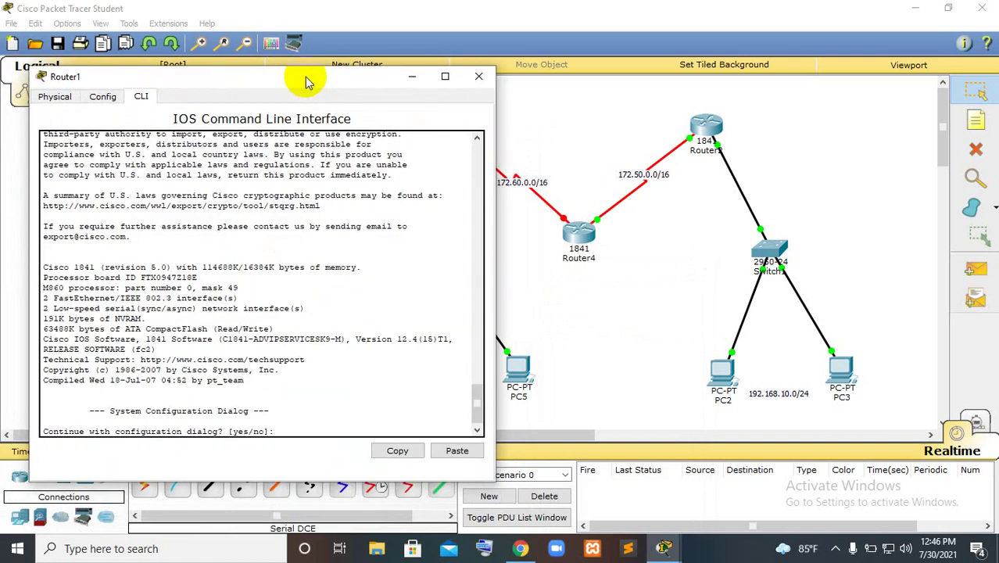
type("no")
key("Return")
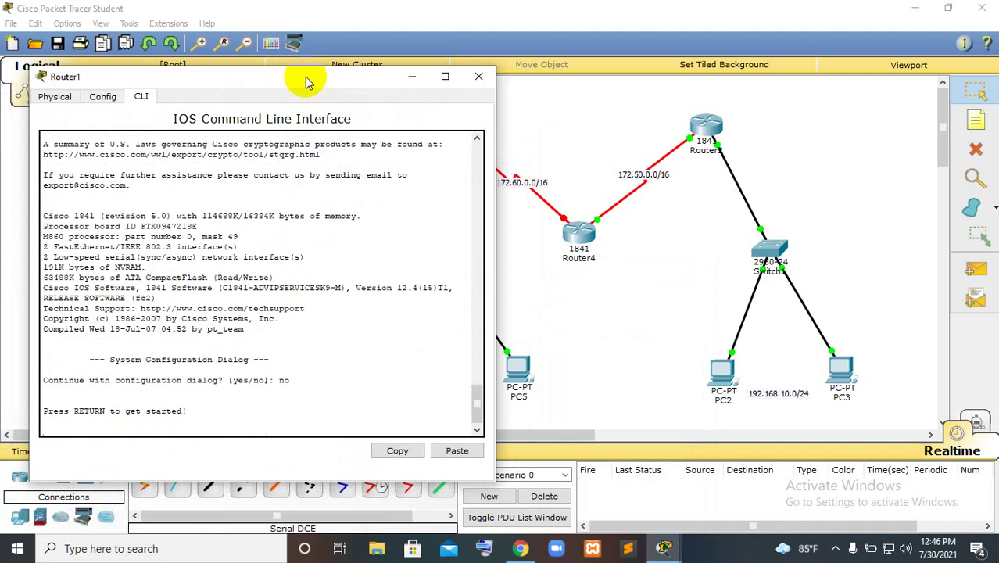
Enter privileged mode on Router1 and start global configuration with conf terminal.
key("Return")
type("er>en")
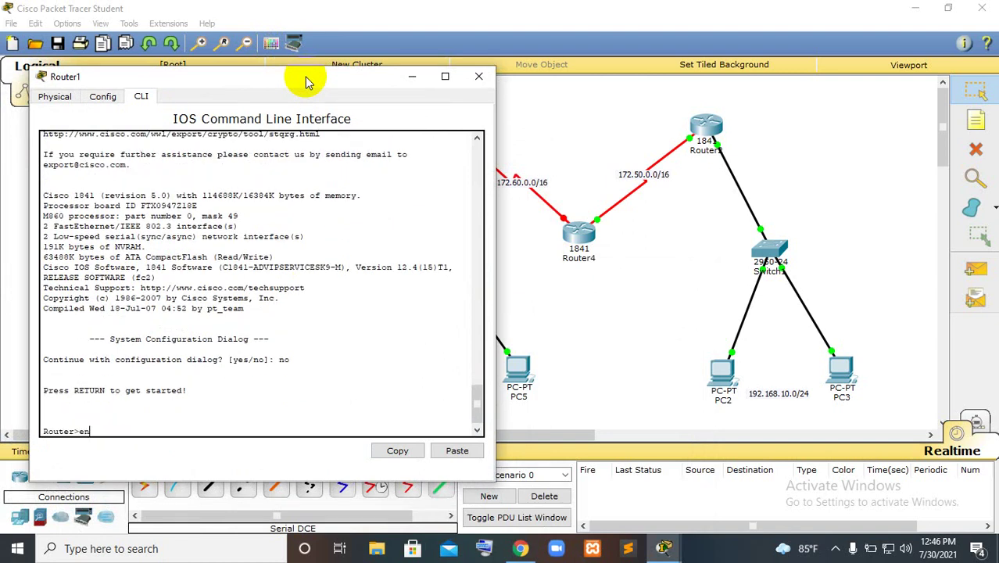
key("Tab")
key("Return")
type("con")
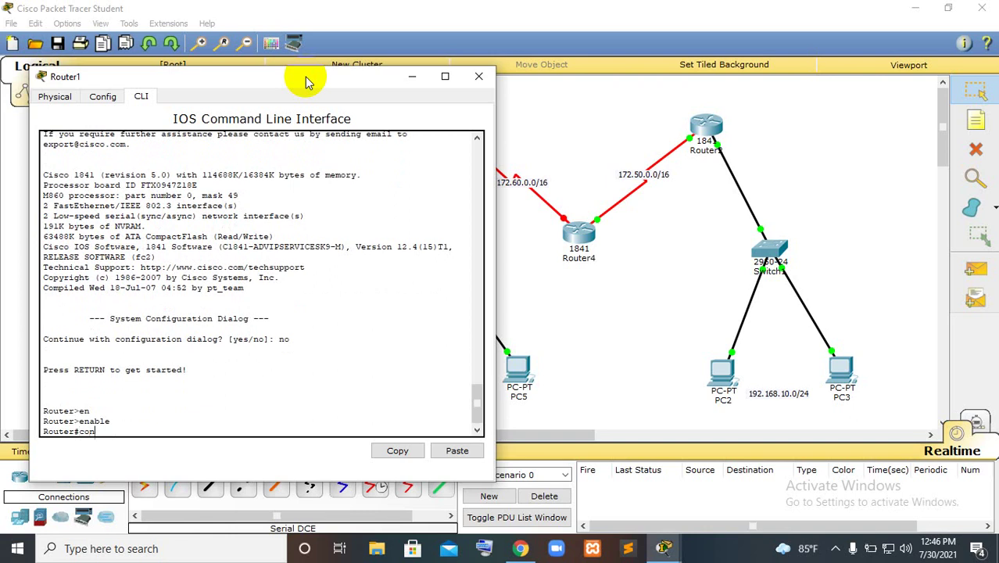
type("f t")
key("Tab")
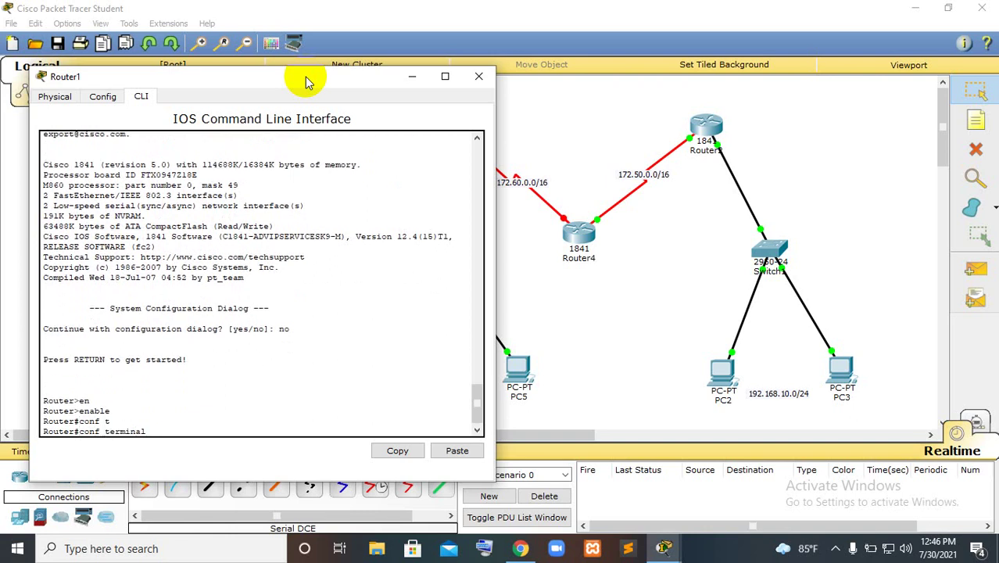
key("Return")
Select Router1's interface f0/0 and enable it with no shutdown.
type("int")
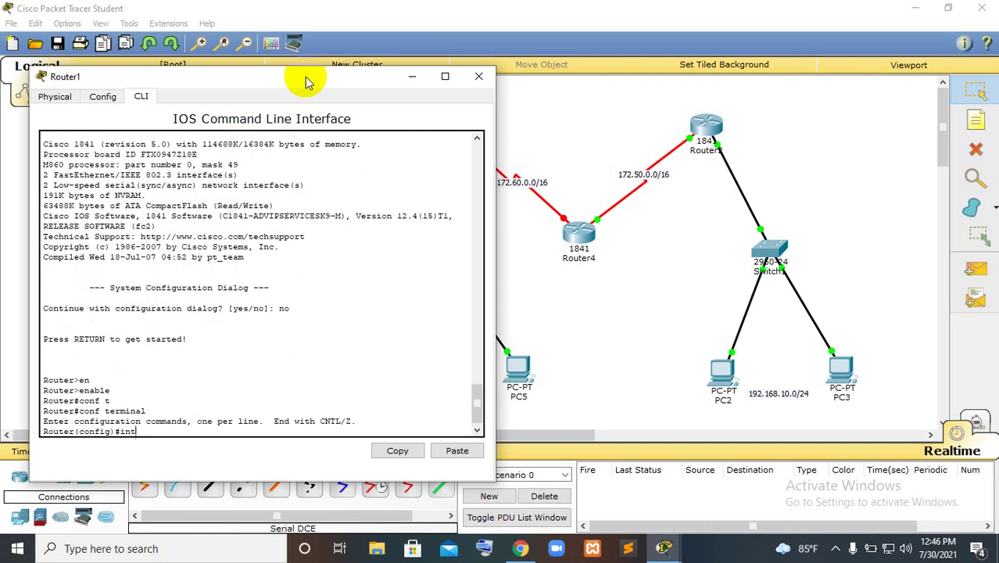
key("Return")
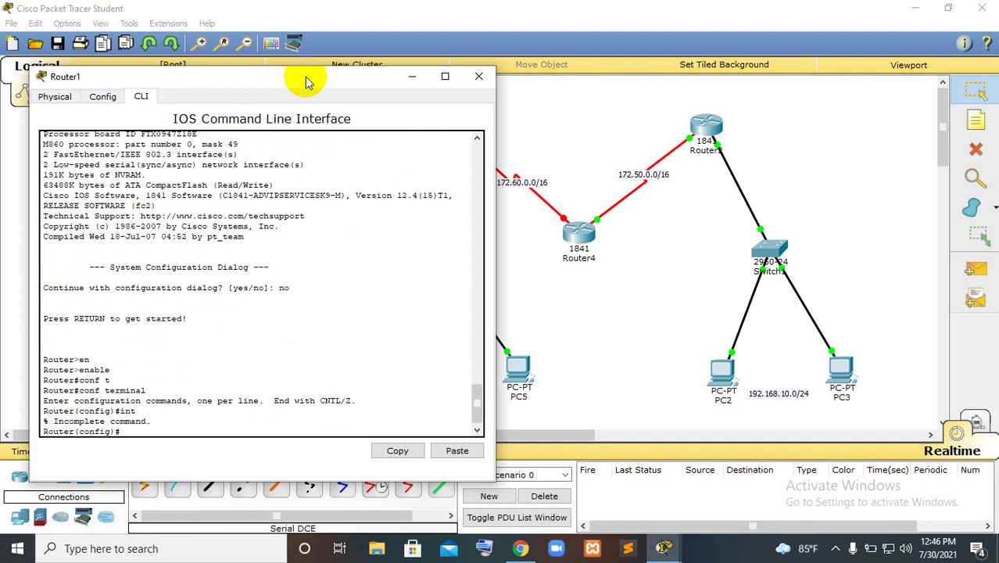
type("int")
key("Tab")
type("f")
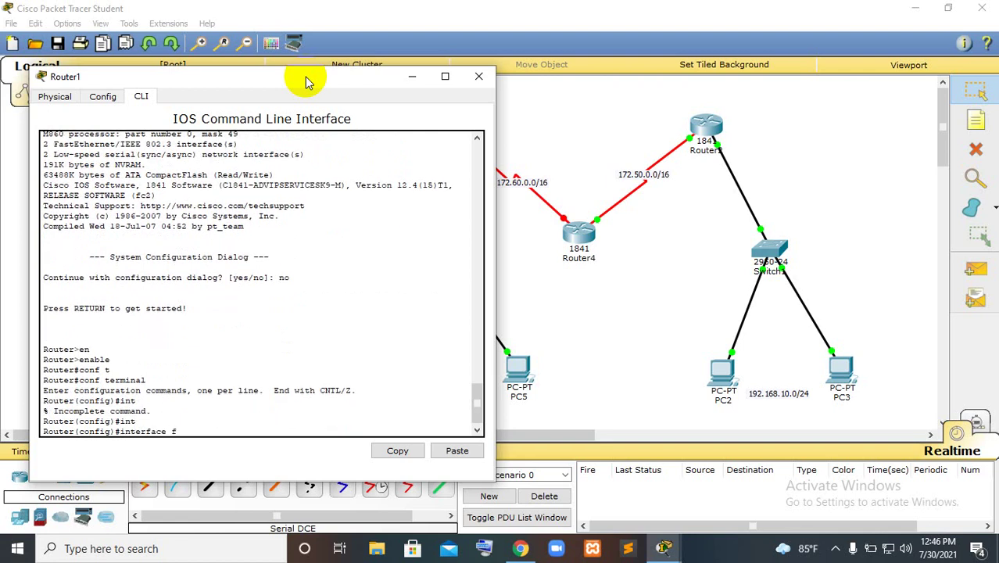
type("0/0")
key("Return")
type("no ")
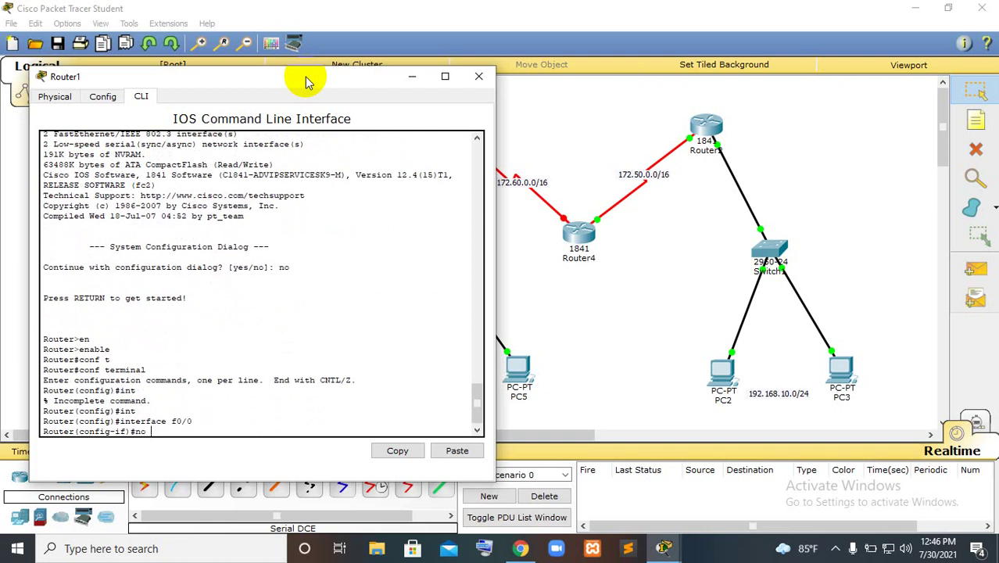
type("sh")
key("Tab")
key("Return")
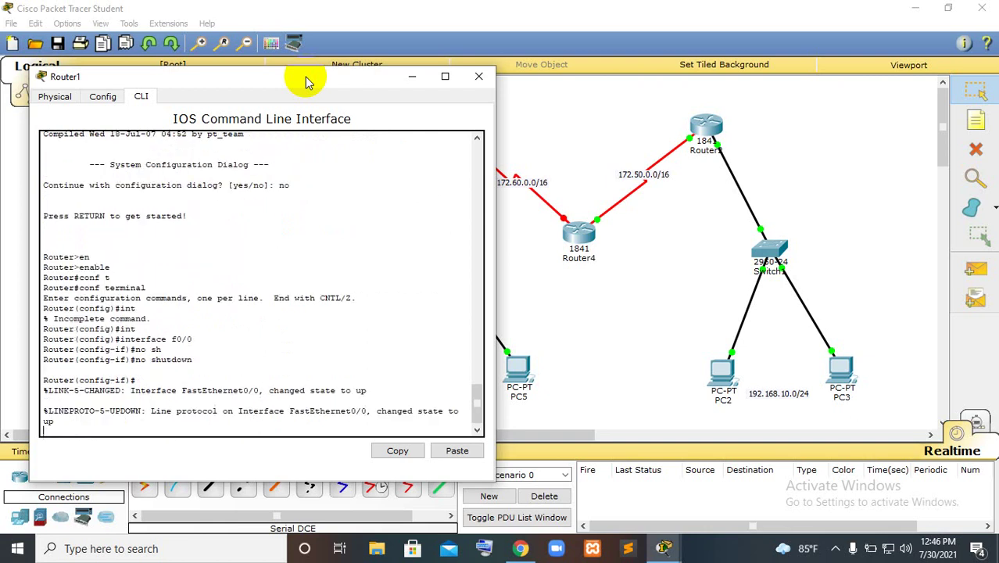
Assign IP address 192.168.20.1 with mask 255.255.255.0 to Router1's f0/0 interface and exit interface configuration.
left_click_drag(254, 79, 756, 59)
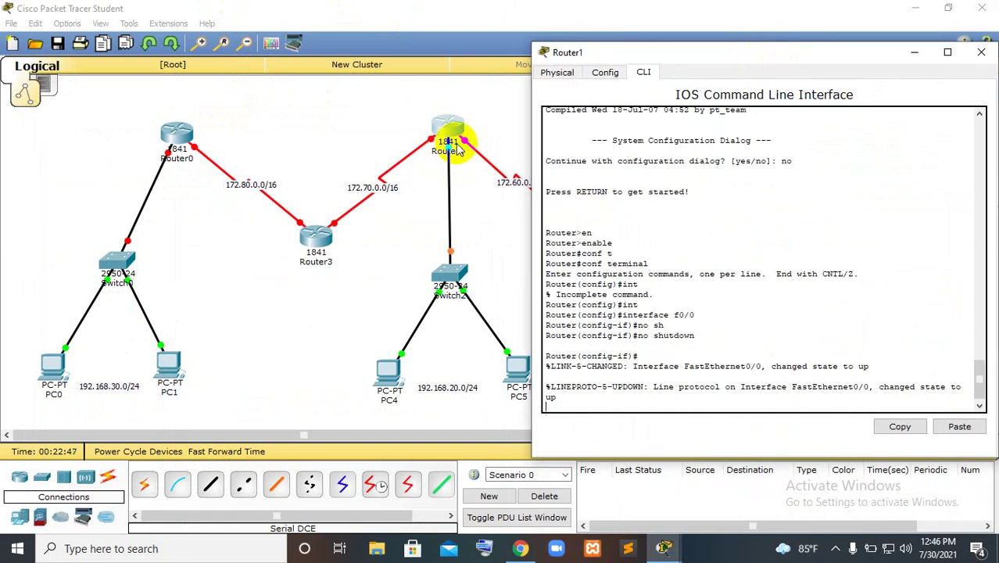
key("Return")
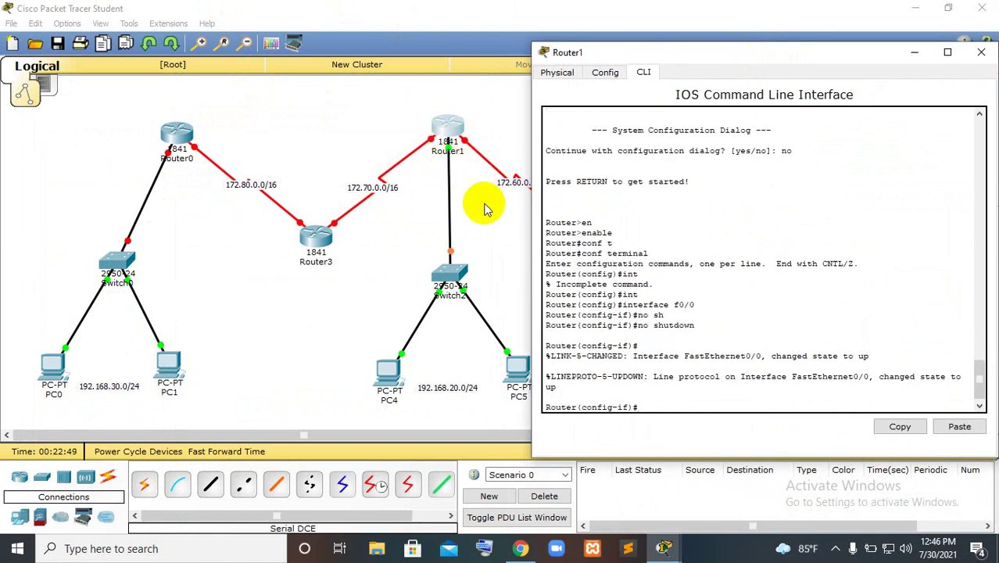
type("ip add")
key("Tab")
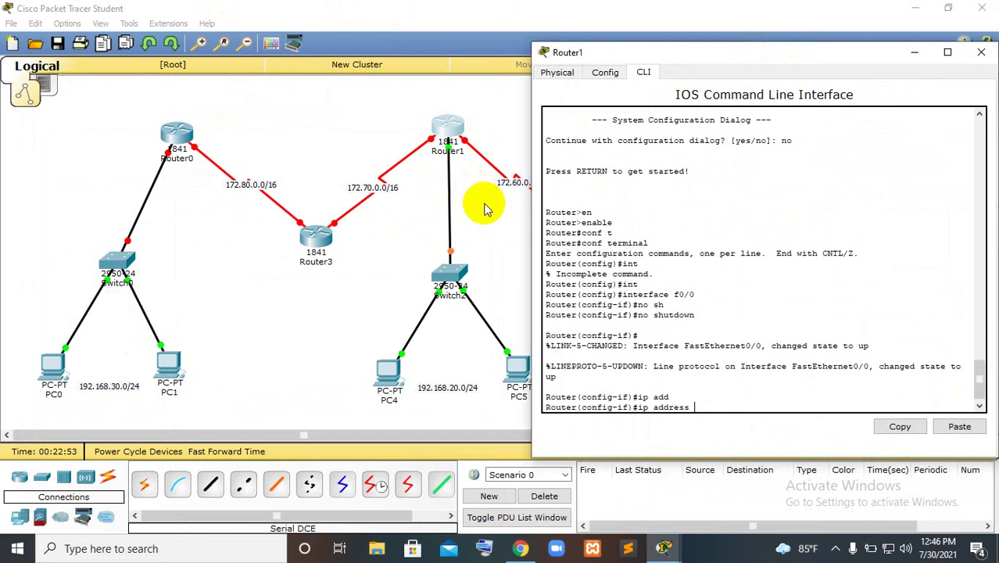
type("192.168.20.1 255.255.255.0")
key("Return")
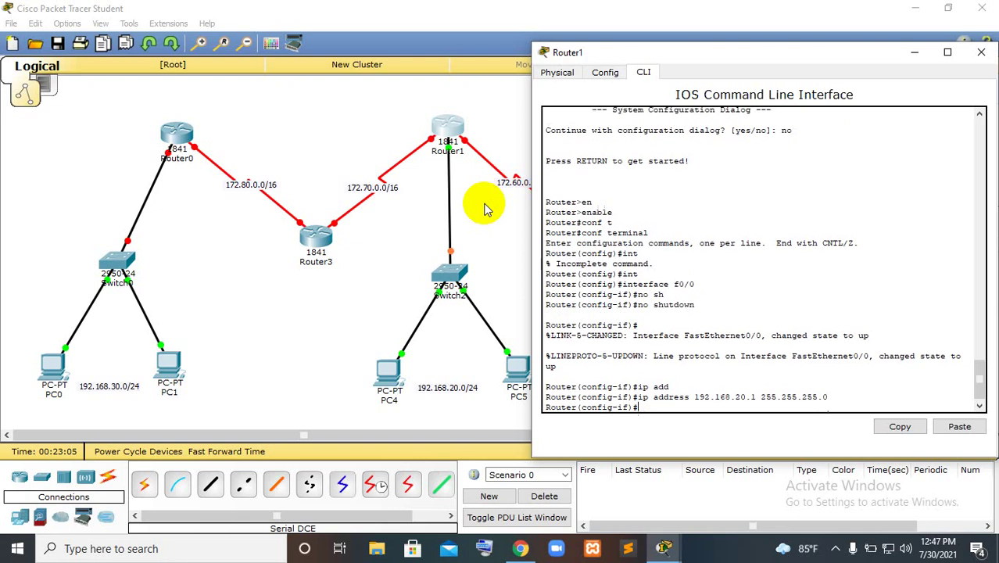
type("exit")
key("Return")
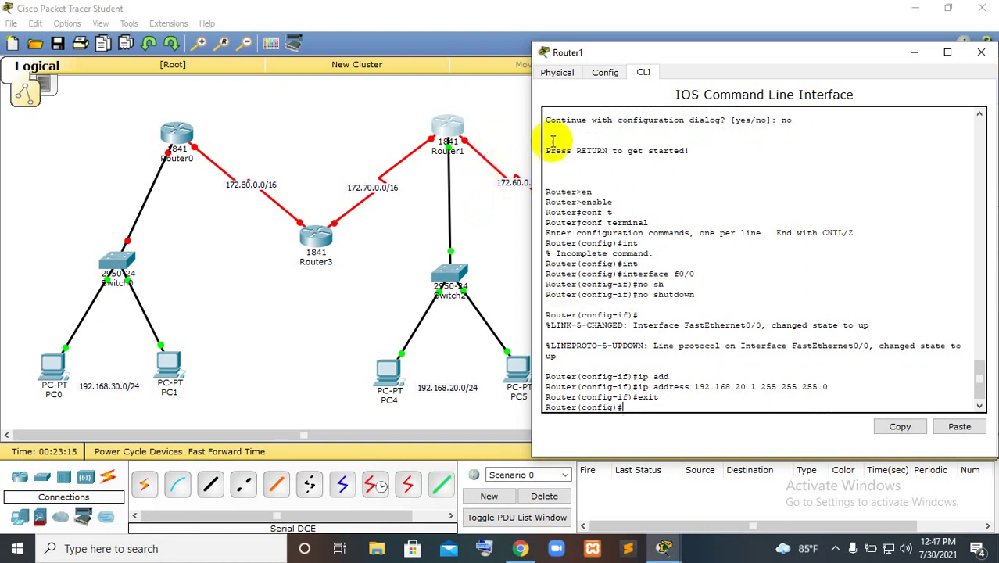
Select Router1's interface s0/0/0 and enable it with no shutdown.
left_click_drag(688, 52, 325, 250)
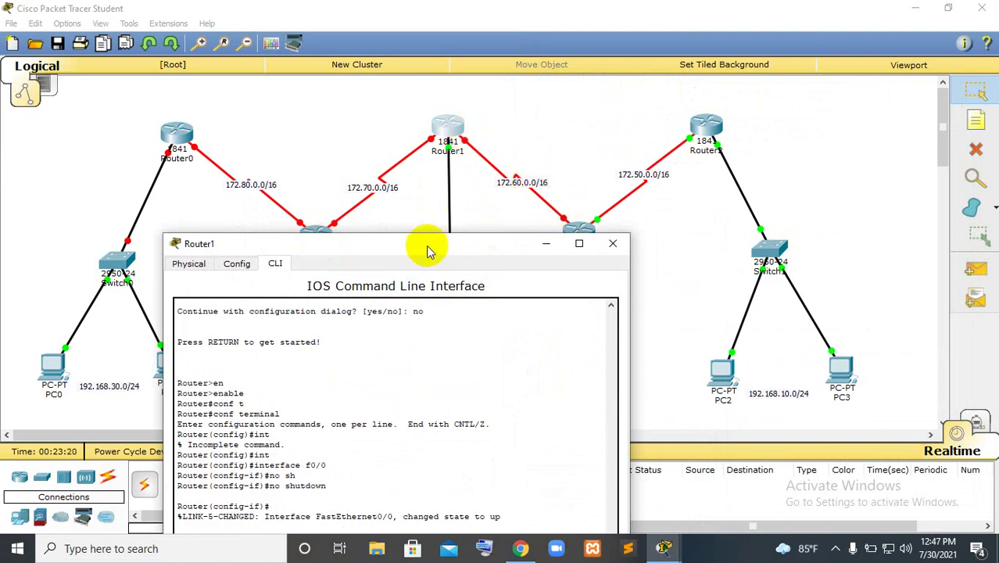
left_click_drag(428, 247, 742, 94)
type("int")
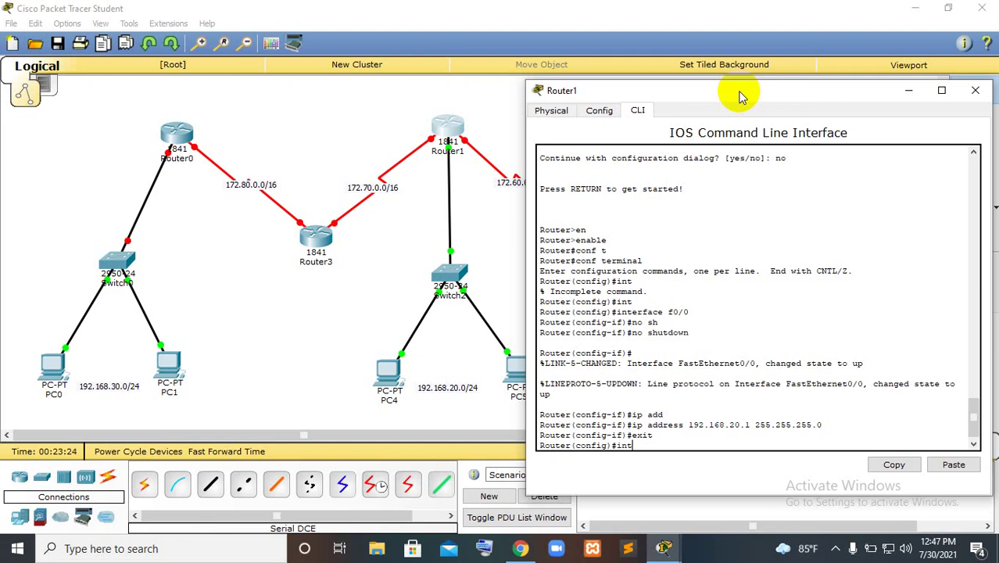
key("Tab")
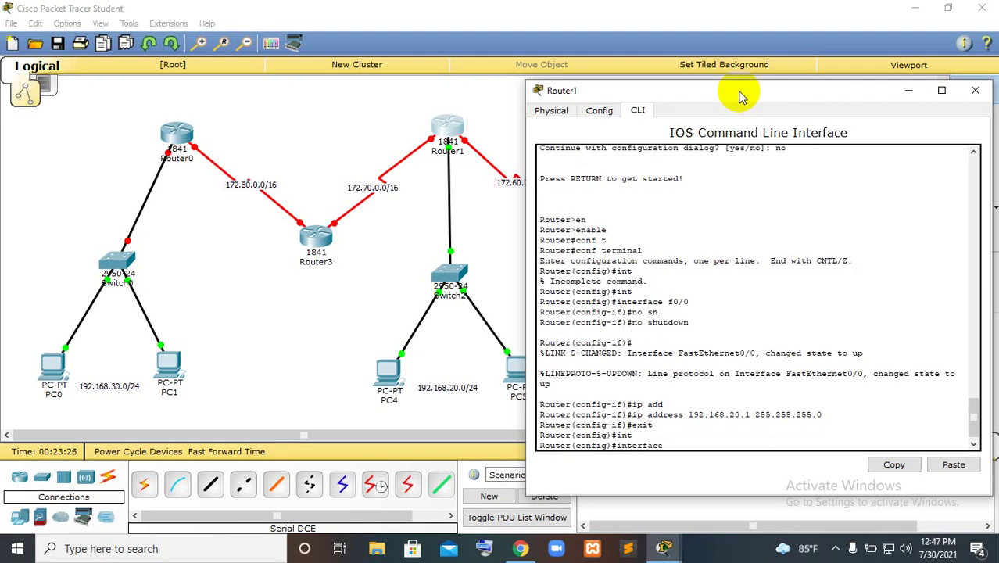
type("s")
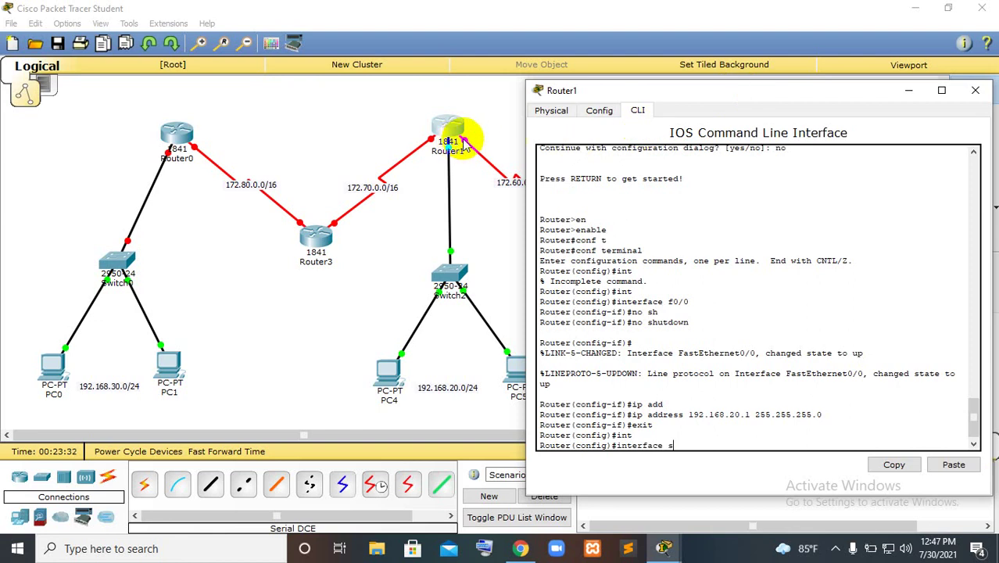
type("0/0/0")
key("Return")
type("no")
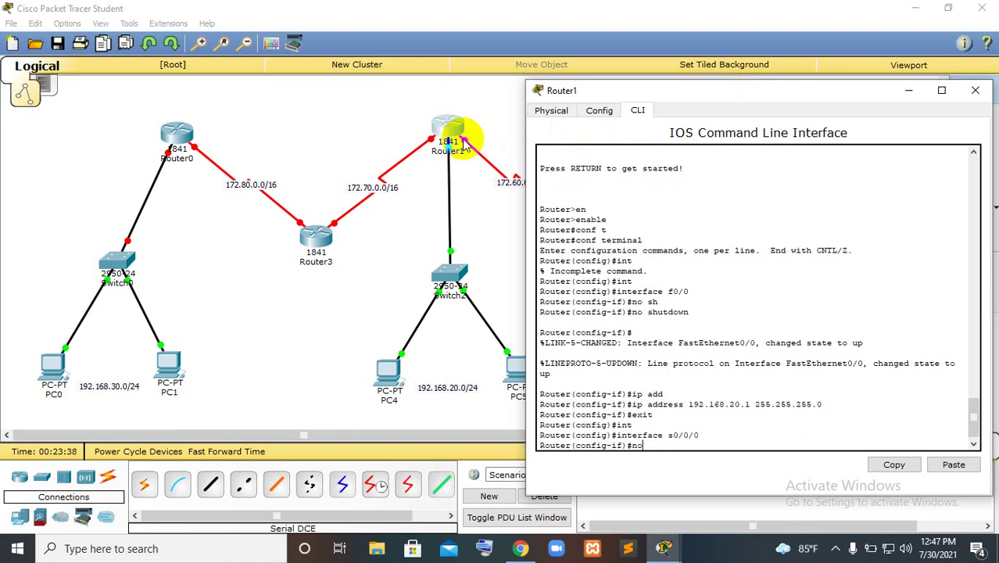
type(" sh")
key("Return")
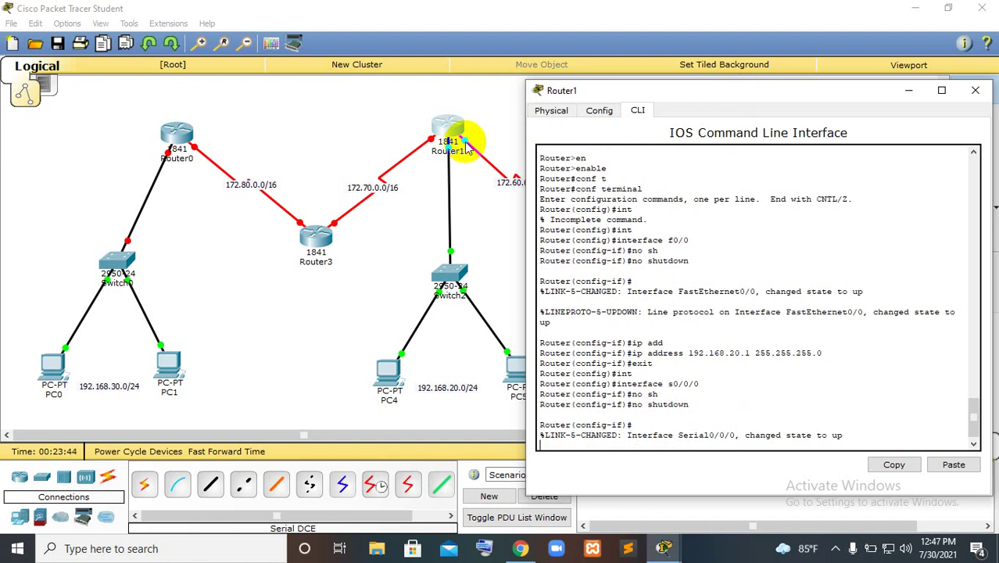
Try to assign Router1's s0/0/0 interface an address on the 172.60.0.0 network.
key("Return")
type("ip ad")
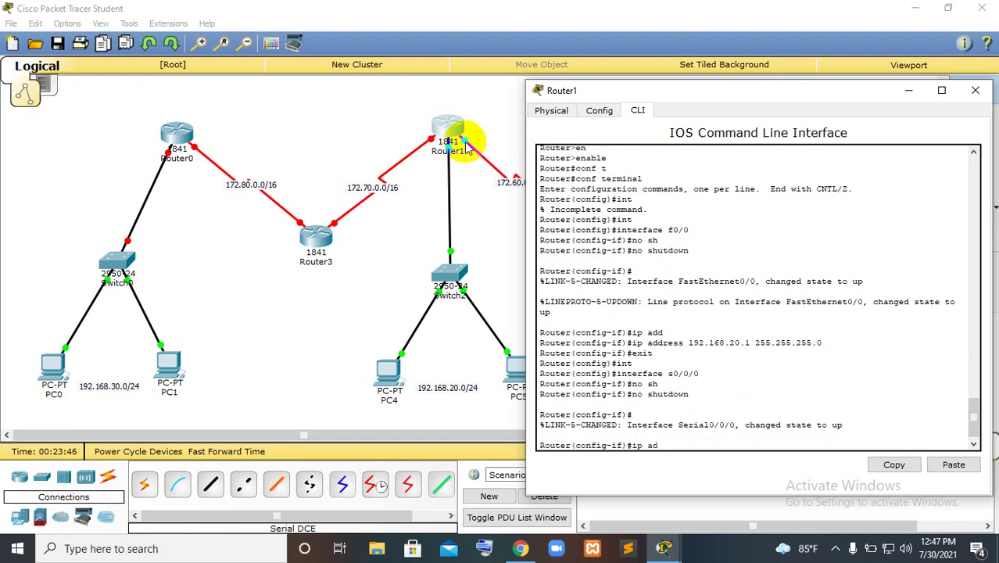
type("d")
key("Tab")
type("172")
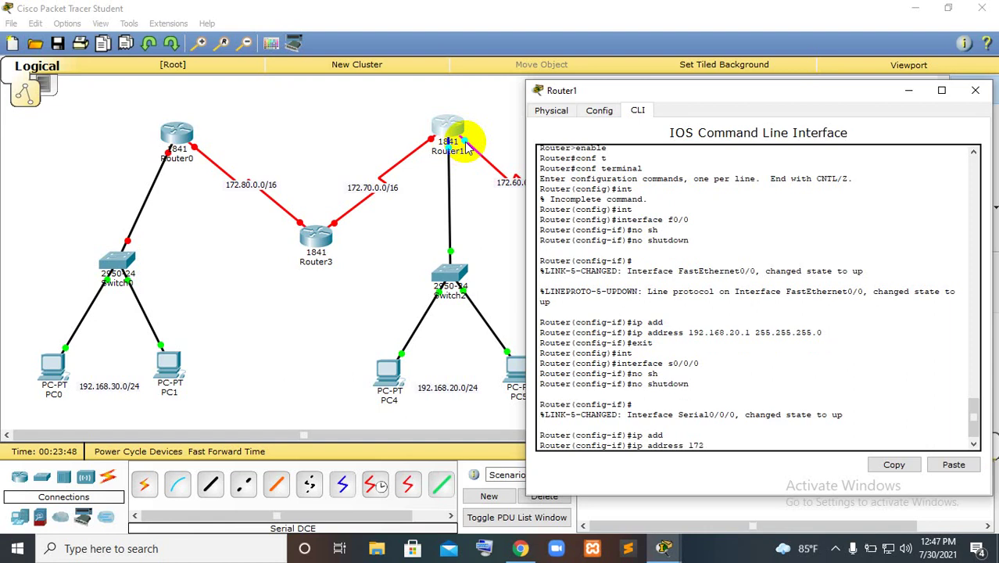
type(".")
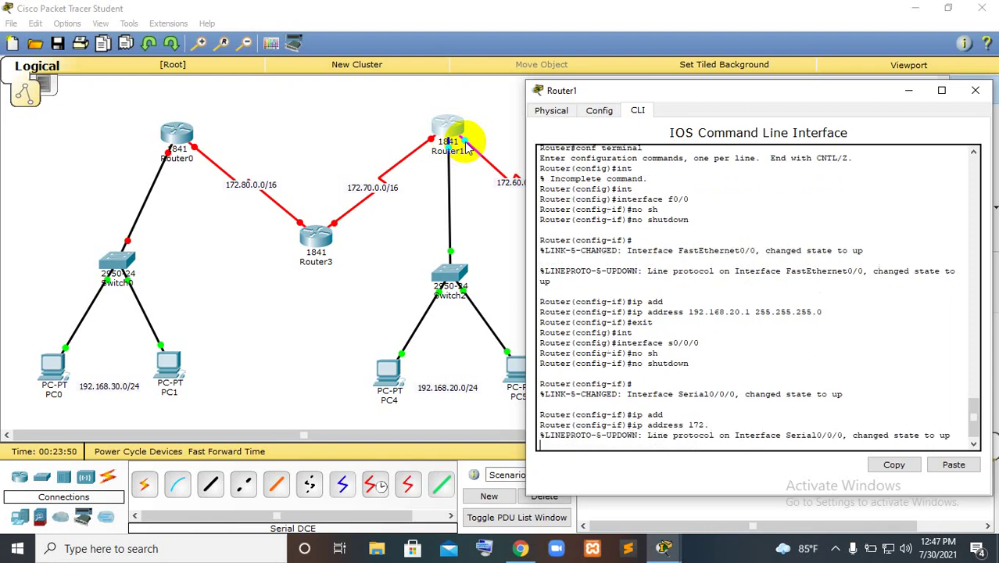
type("60.1")
key("BackSpace")
key("BackSpace")
key("BackSpace")
key("Return")
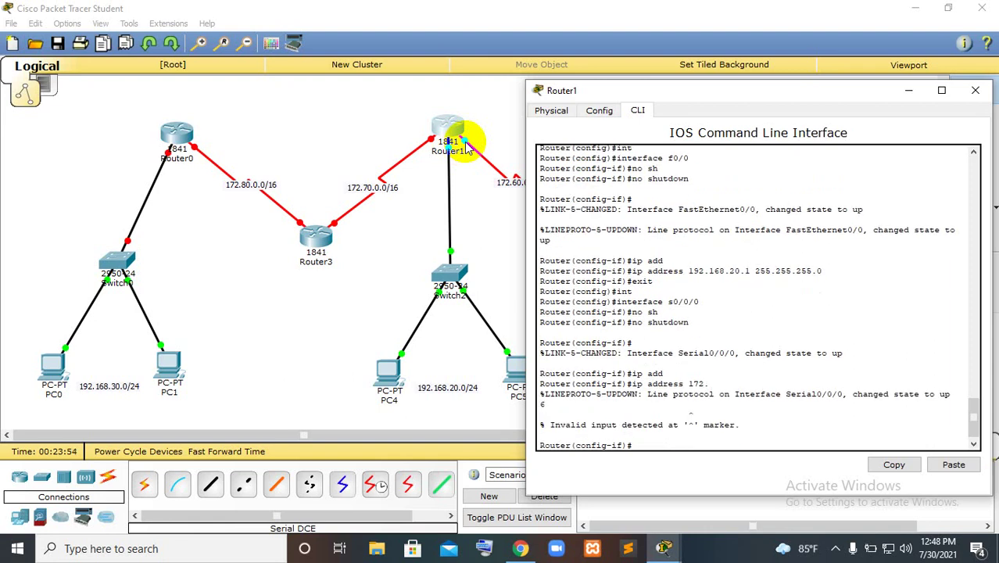
Assign IP address 172.60.0.1 with mask 255.255.0.0 to Router1's s0/0/0 interface.
key("Up")
type("0")
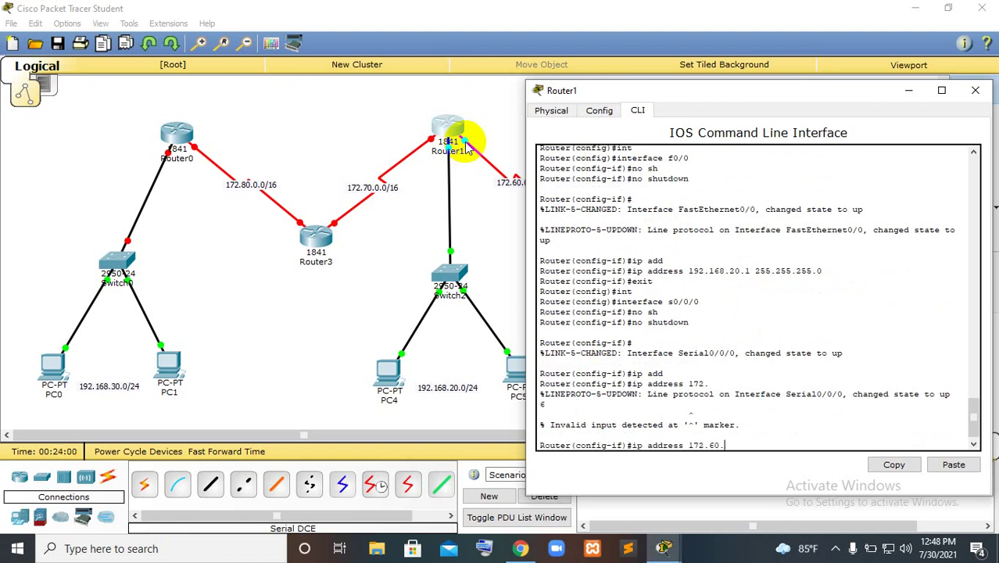
type(".0.1")
left_click_drag(698, 89, 749, 71)
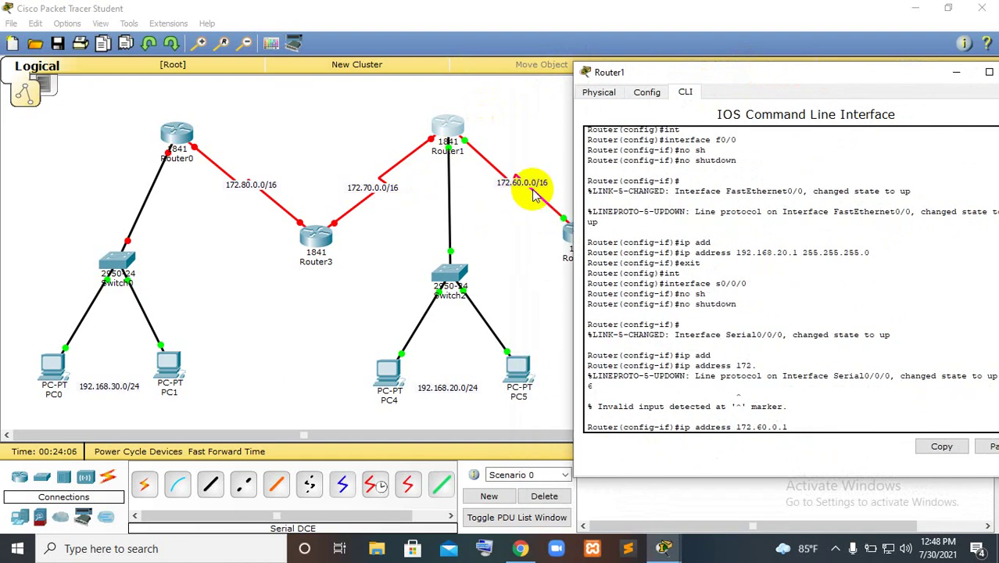
type("255.255.0.0")
key("Return")
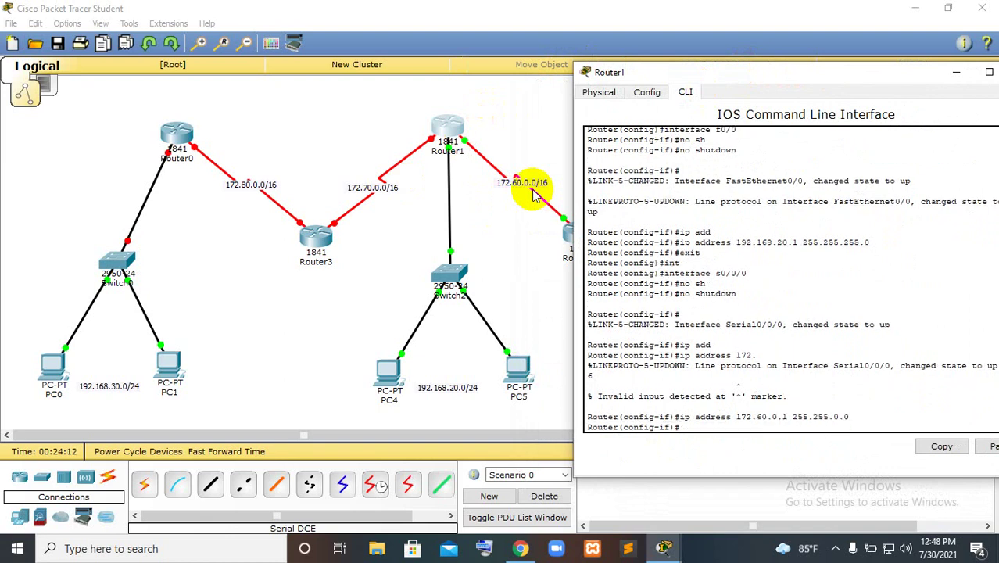
Leave Router1's s0/0/0 configuration, then select interface s0/0/1 and enable it with no shutdown.
type("exit")
key("Return")
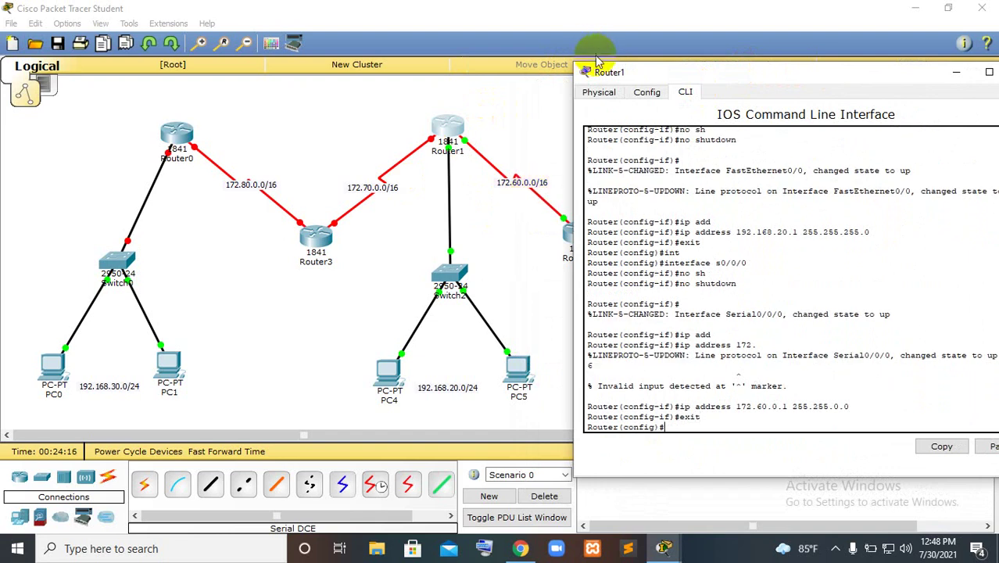
left_click_drag(753, 73, 674, 35)
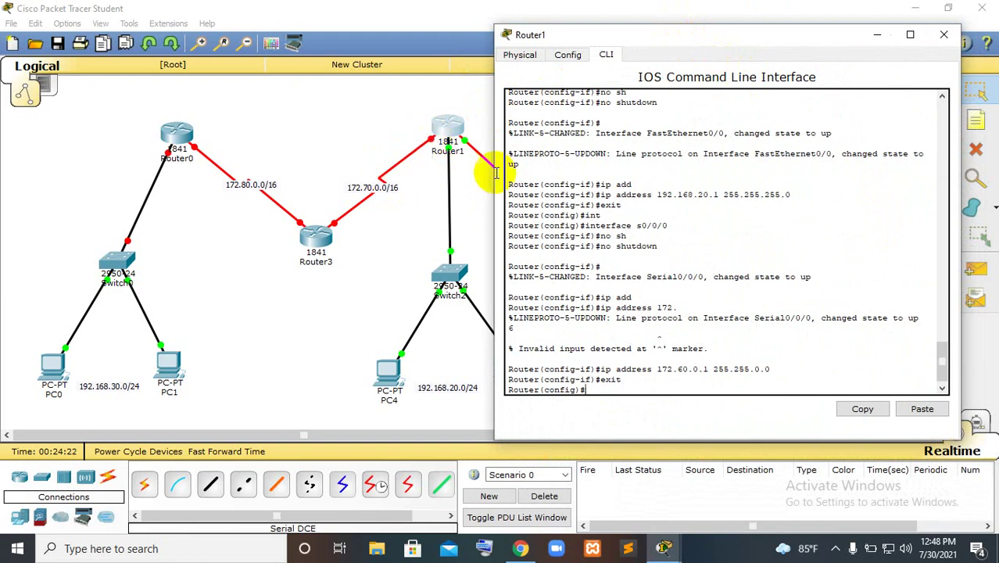
type("int")
key("Tab")
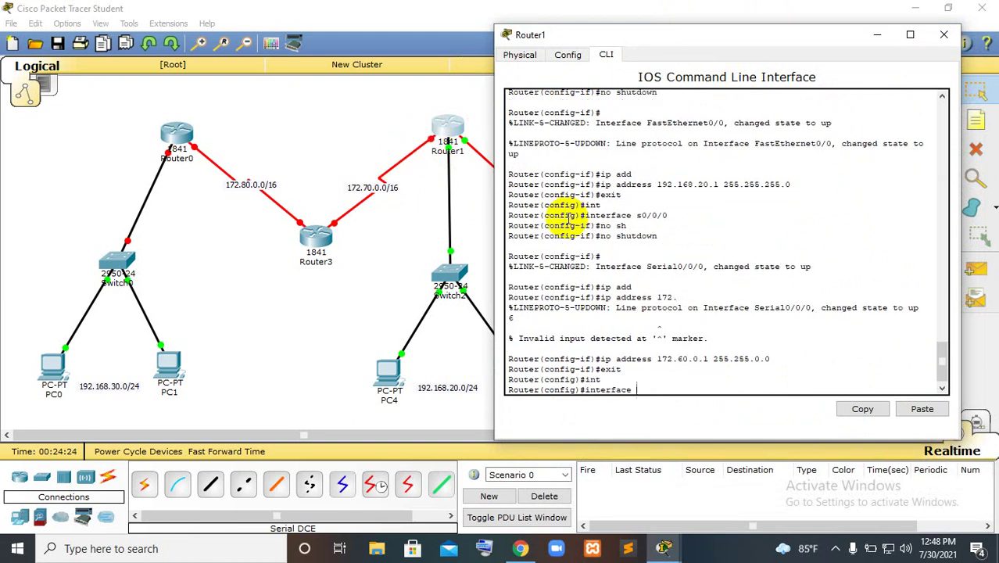
type("s0/0/1")
key("Return")
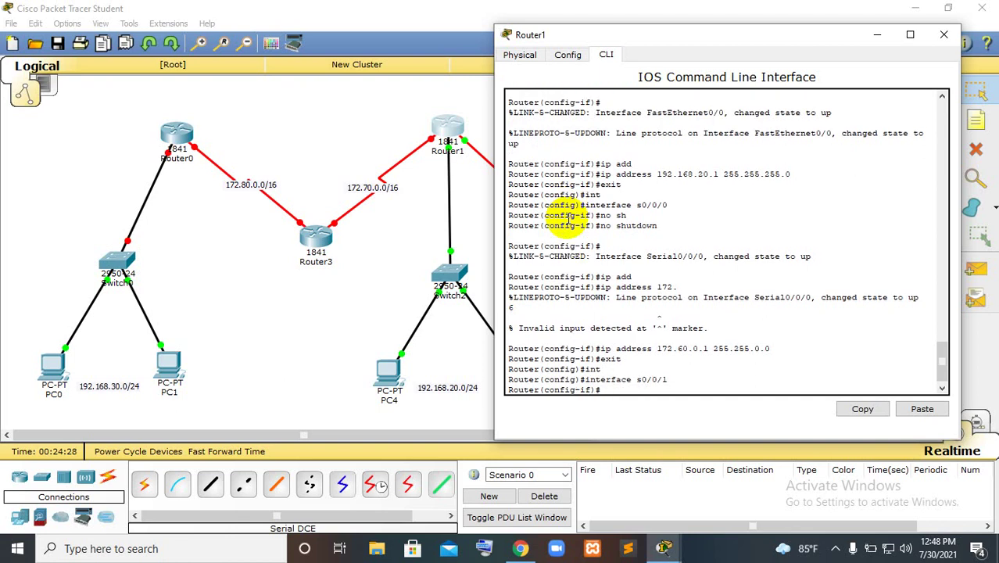
type("no sh")
key("Tab")
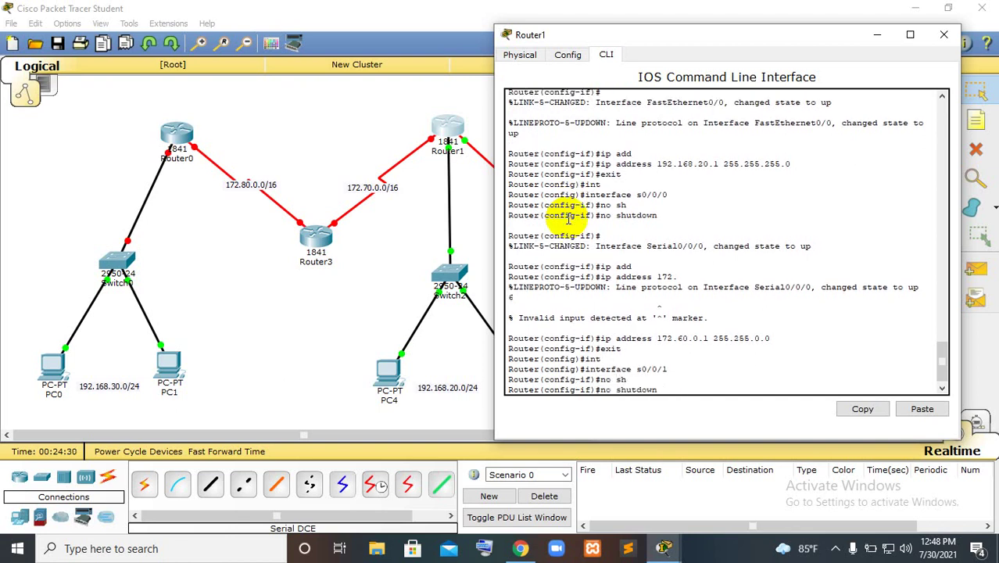
key("Return")
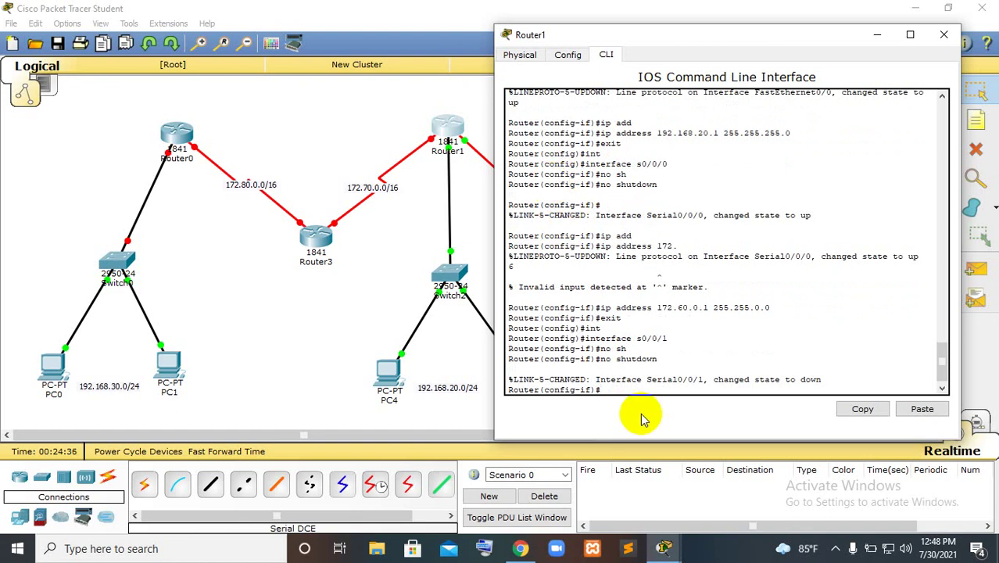
Assign IP address 172.70.0.2 with mask 255.255.0.0 to Router1's s0/0/1 interface, then exit and close Router1's window.
type("ip add")
key("Tab")
type("172")
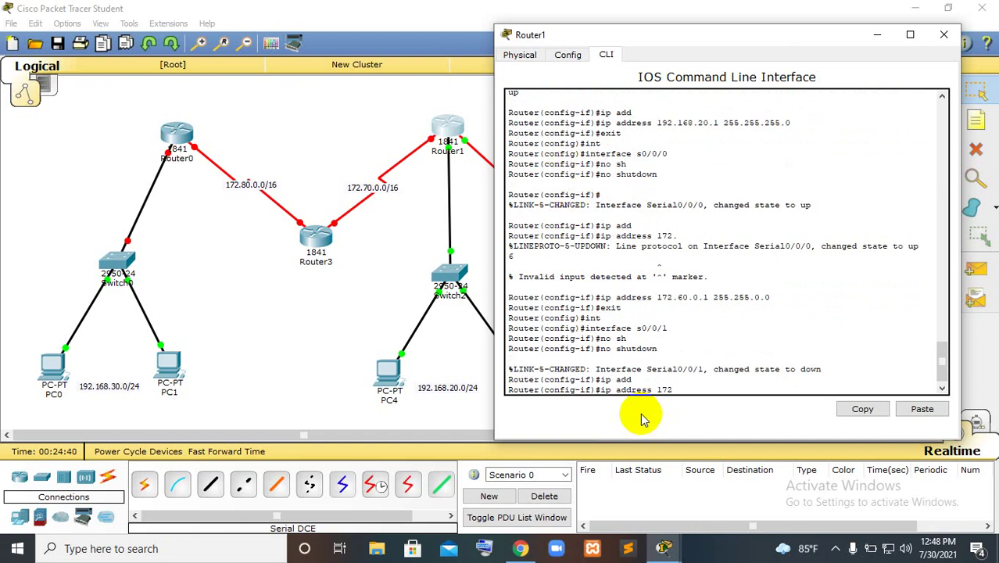
type(".70.0.2")
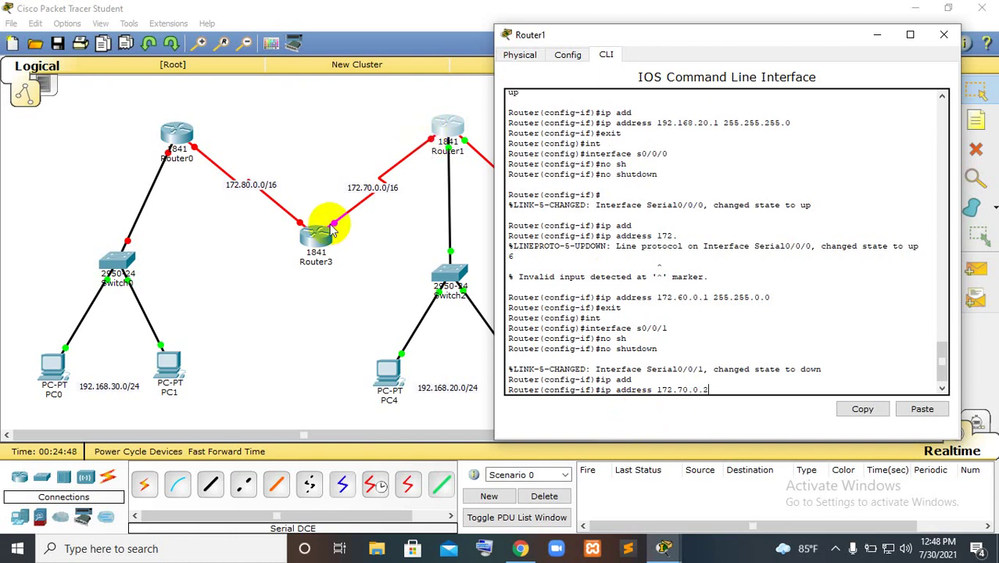
type(" 255.255.0.0")
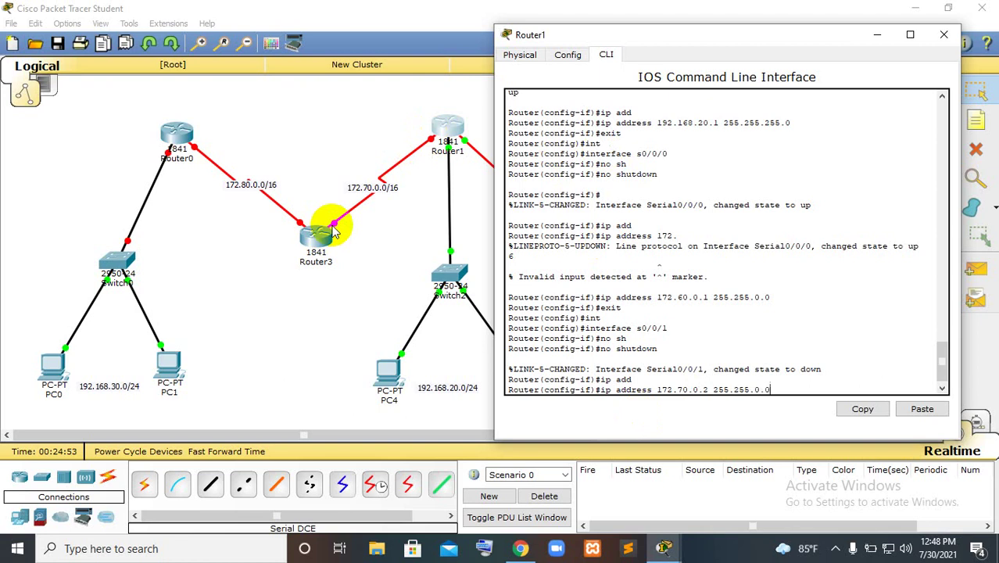
key("Return")
type("exi")
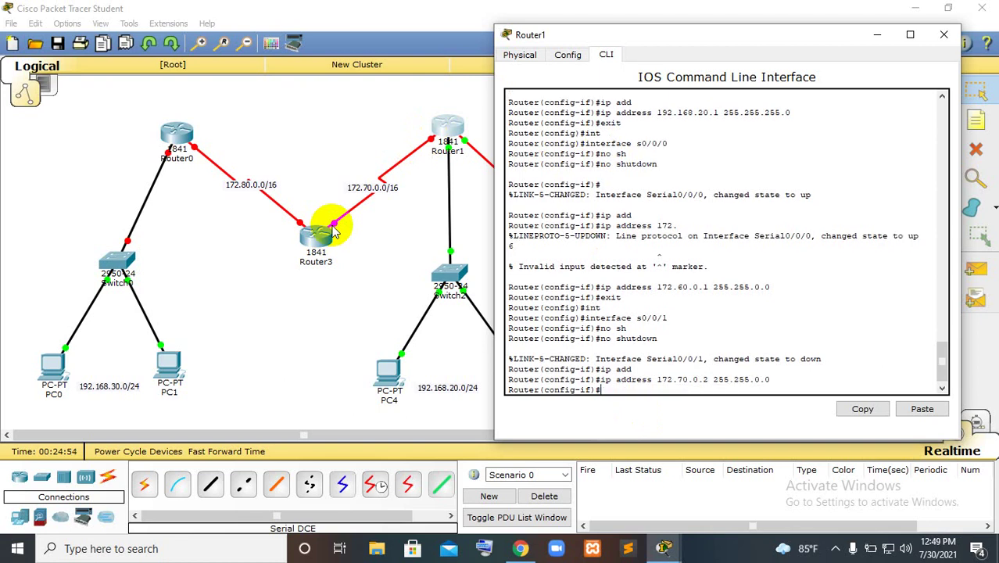
type("t")
key("Return")
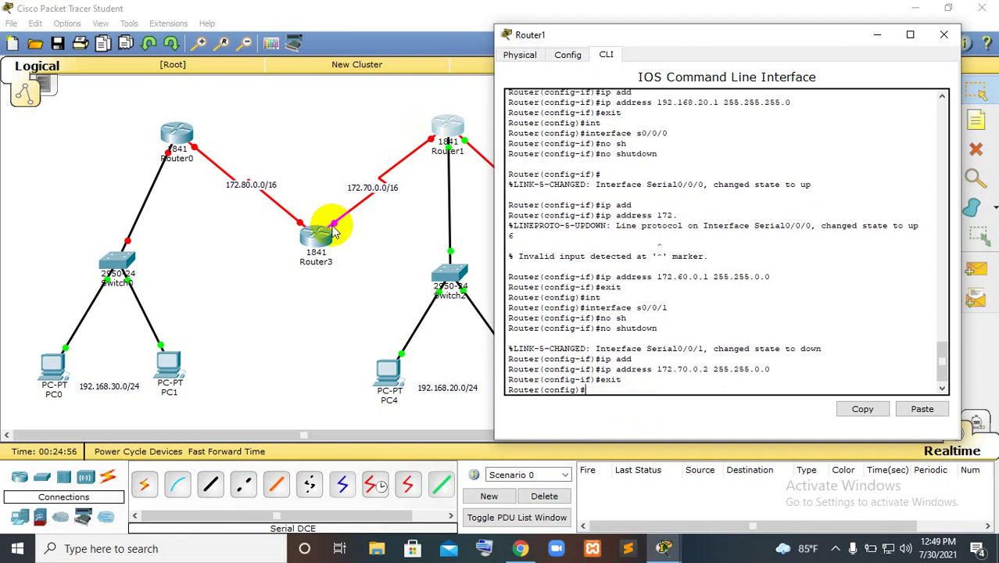
left_click(945, 36)
Open Router3's command line and decline the initial configuration dialog with no.
left_click(315, 233)
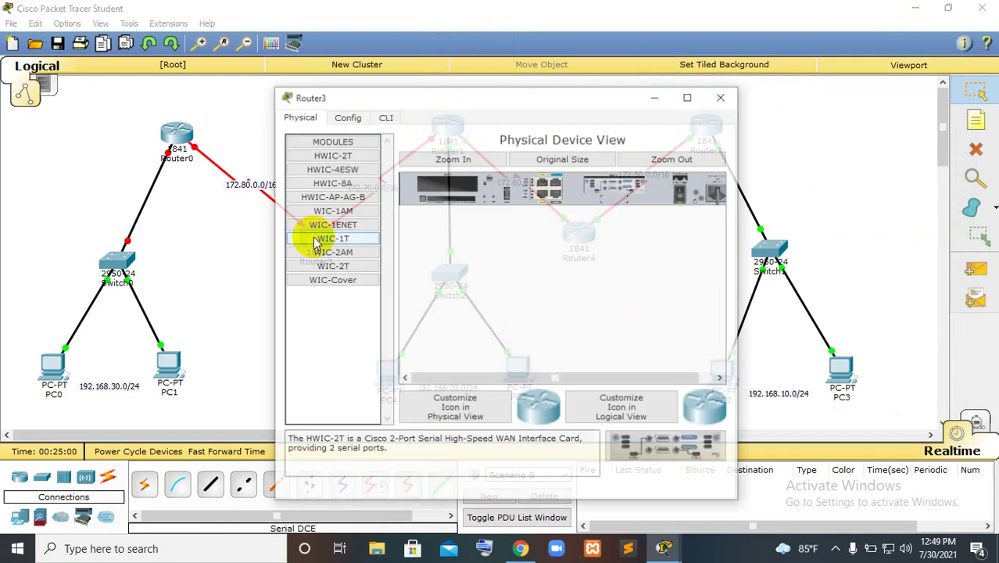
left_click(386, 117)
left_click_drag(447, 96, 602, 67)
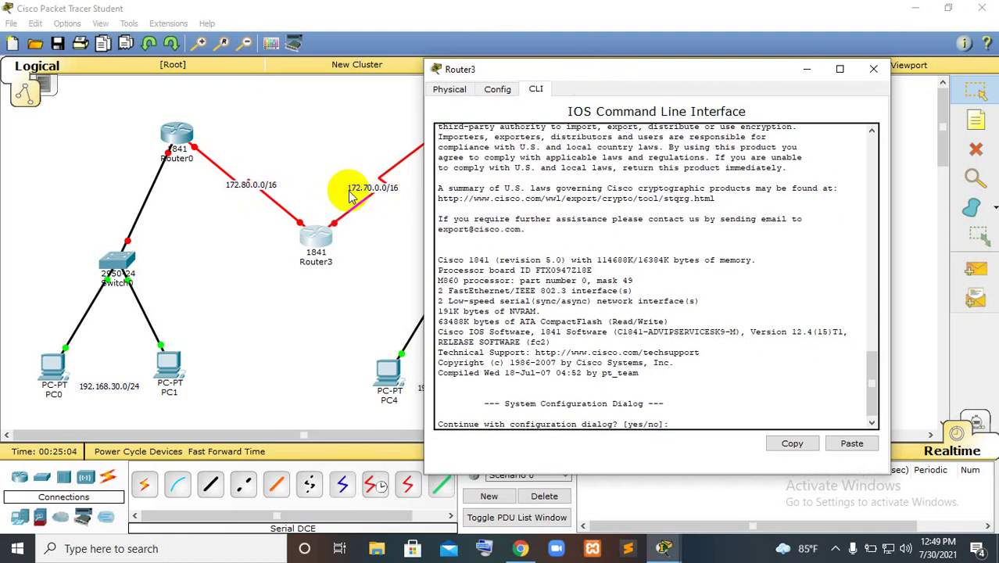
type("no")
key("Return")
key("Return")
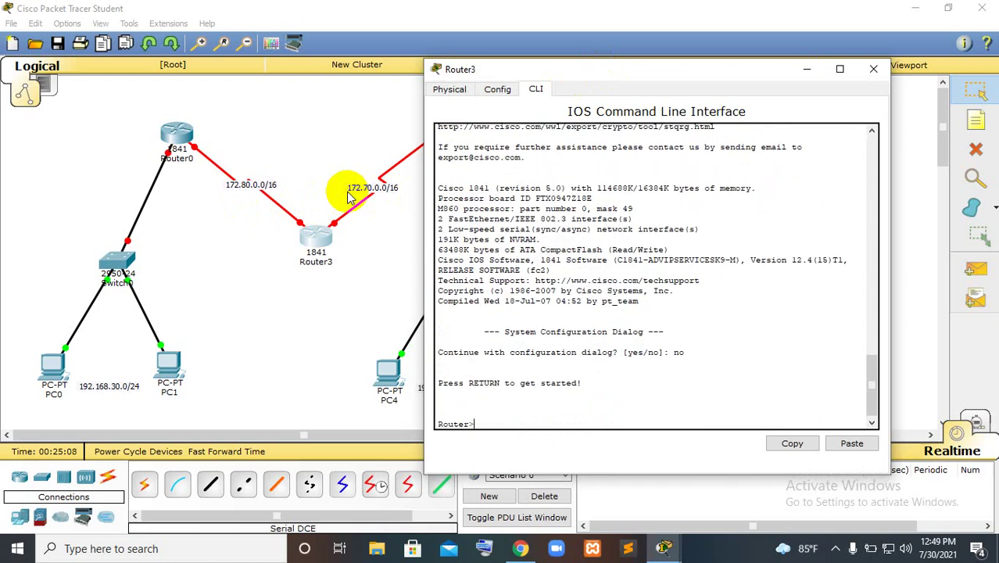
Enter privileged mode and global configuration mode on Router3.
type("en")
key("Tab")
key("Return")
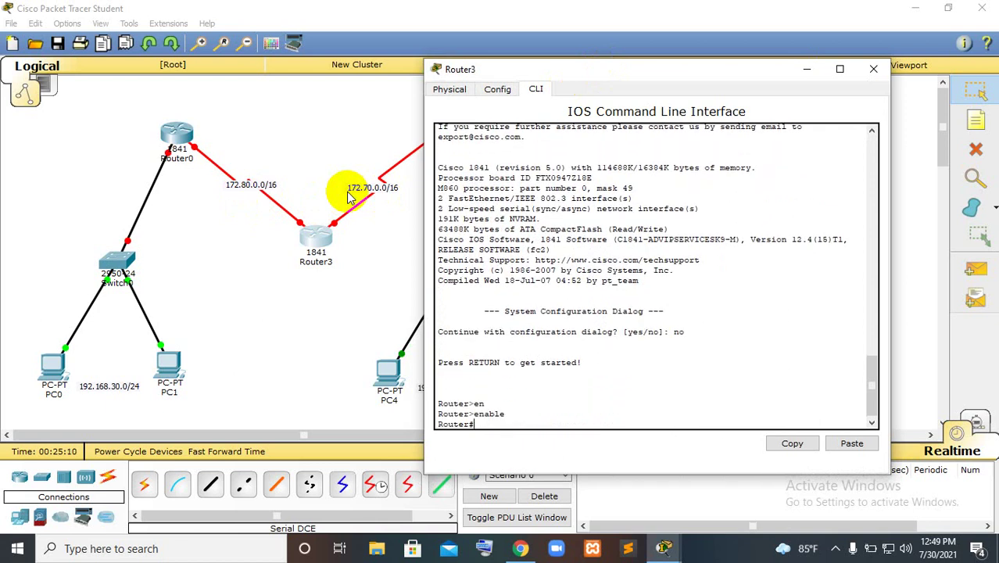
type("conf t")
key("Return")
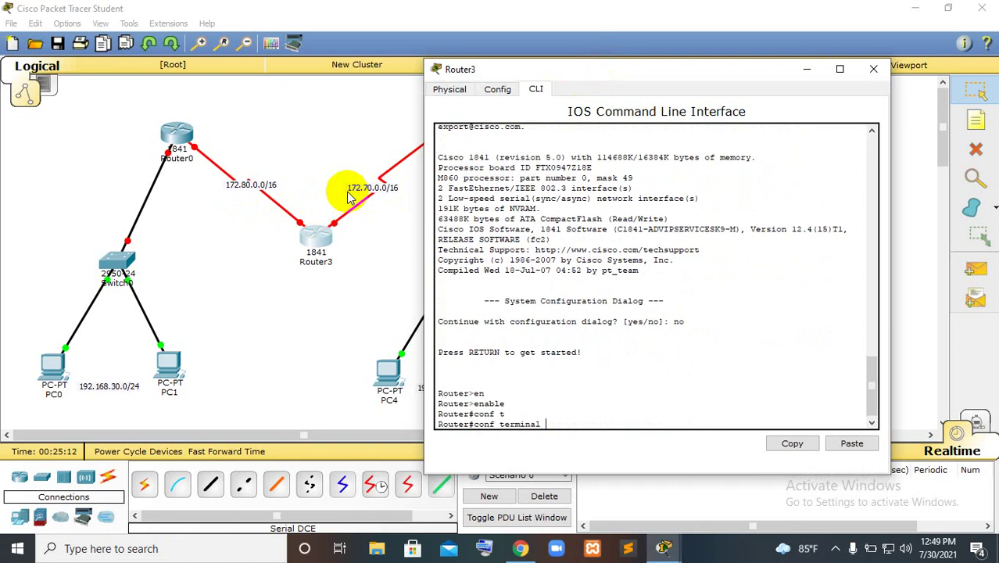
Select Router3's interface s0/0/0 and enable it with no shutdown.
type("int")
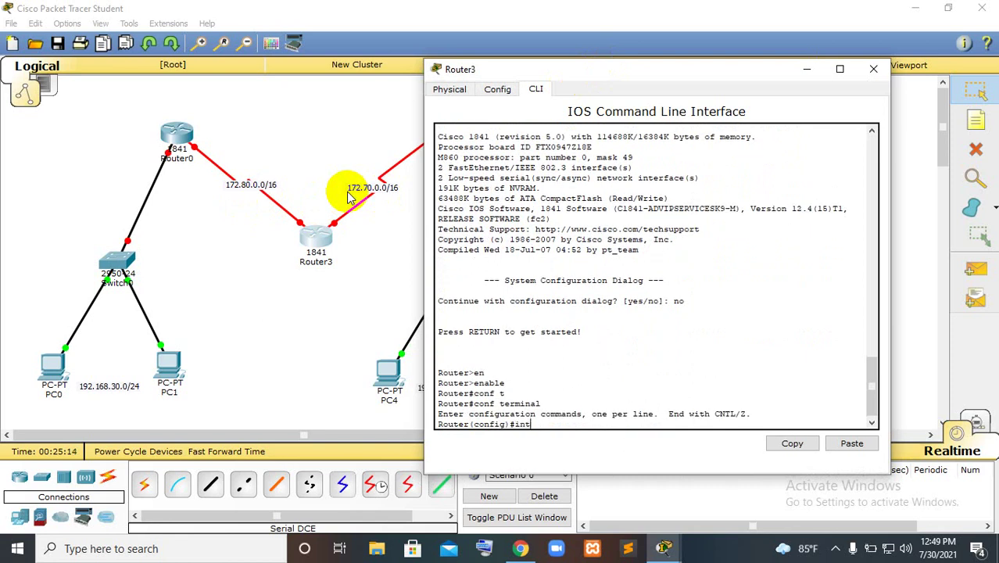
key("Tab")
type("s")
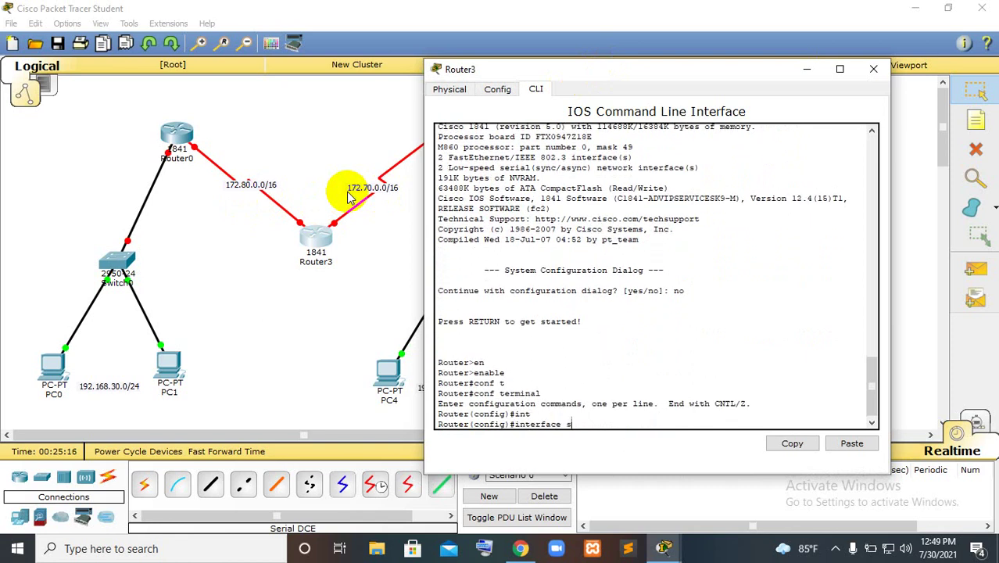
type("0/0/0")
key("Return")
type("no sh")
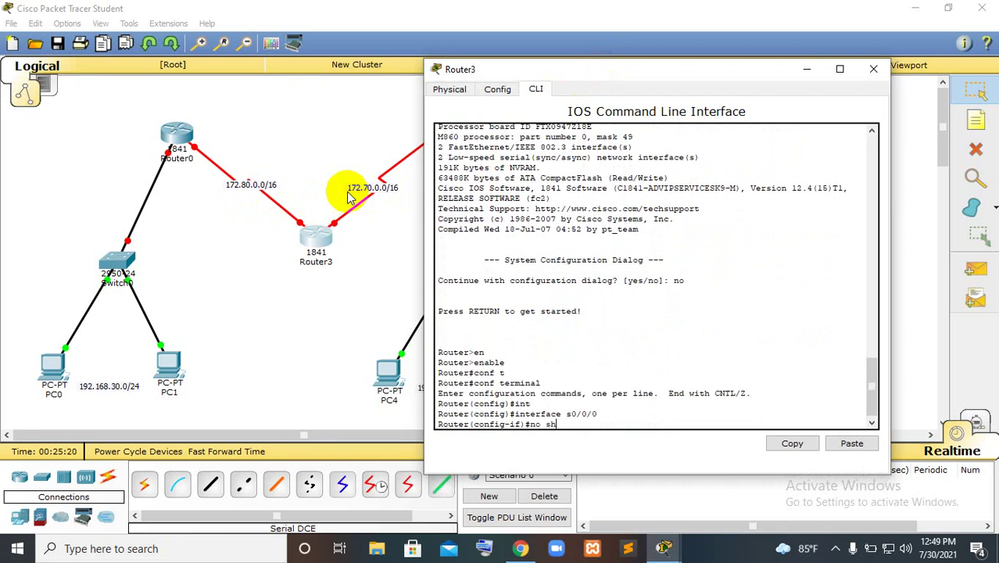
key("Tab")
key("Return")
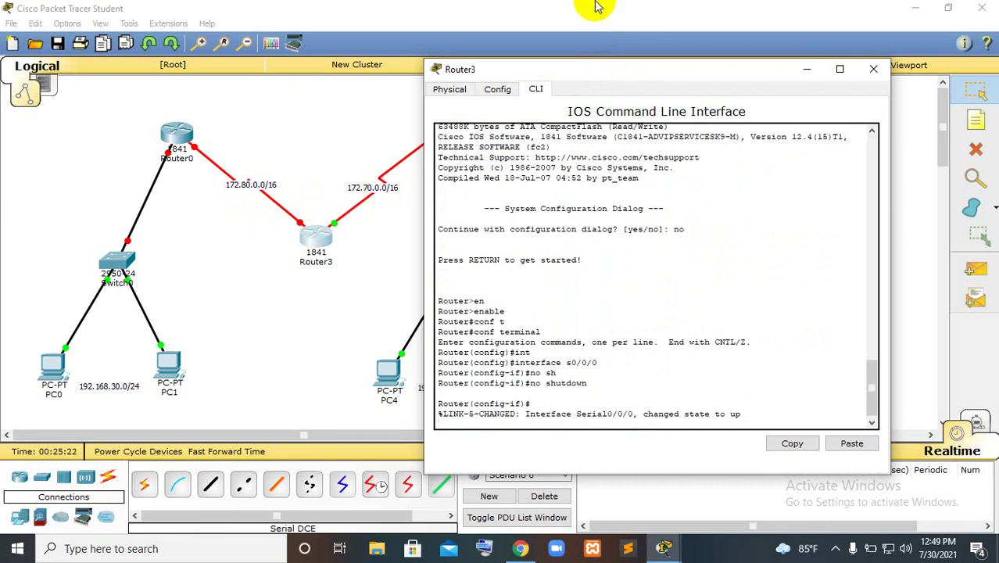
Assign IP address 172.70.0.1 with mask 255.255.0.0 to Router3's s0/0/0 interface and exit interface configuration.
left_click_drag(608, 70, 654, 103)
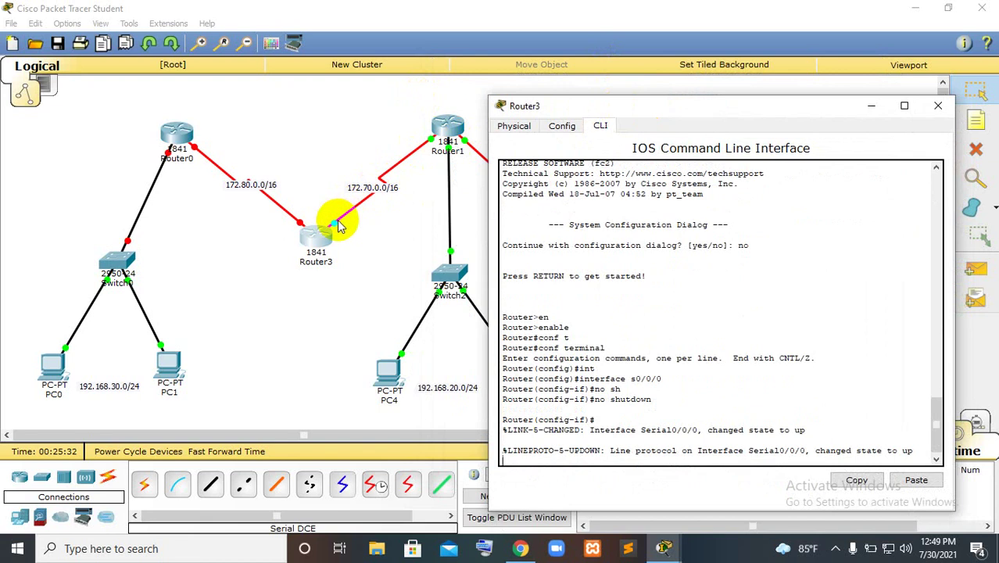
left_click_drag(709, 105, 718, 78)
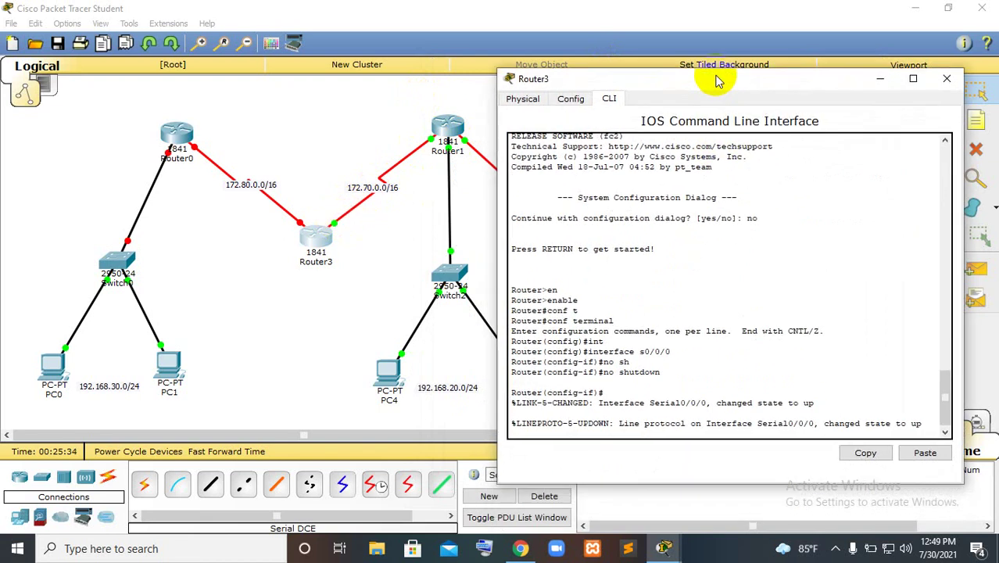
key("Return")
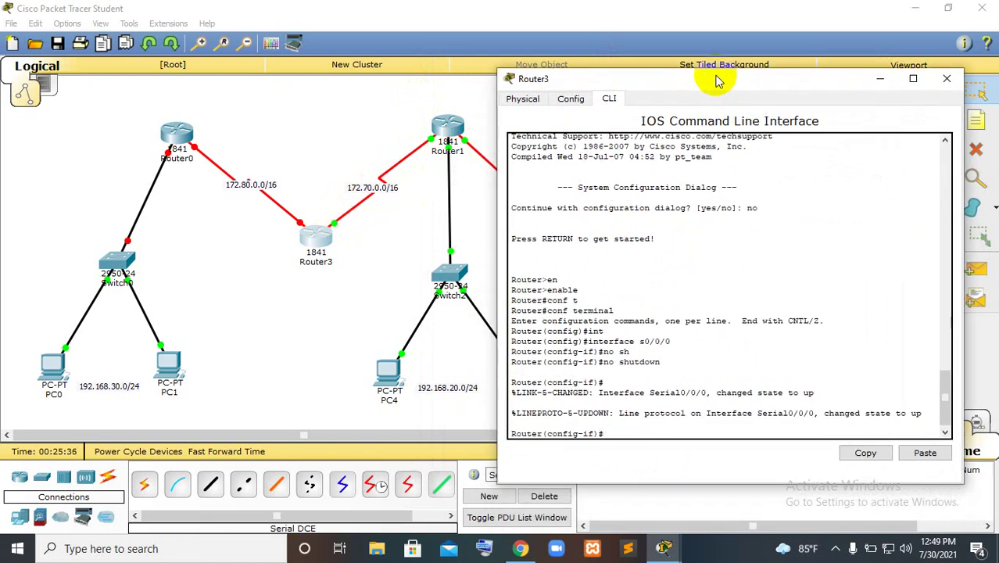
type("ip add")
key("Tab")
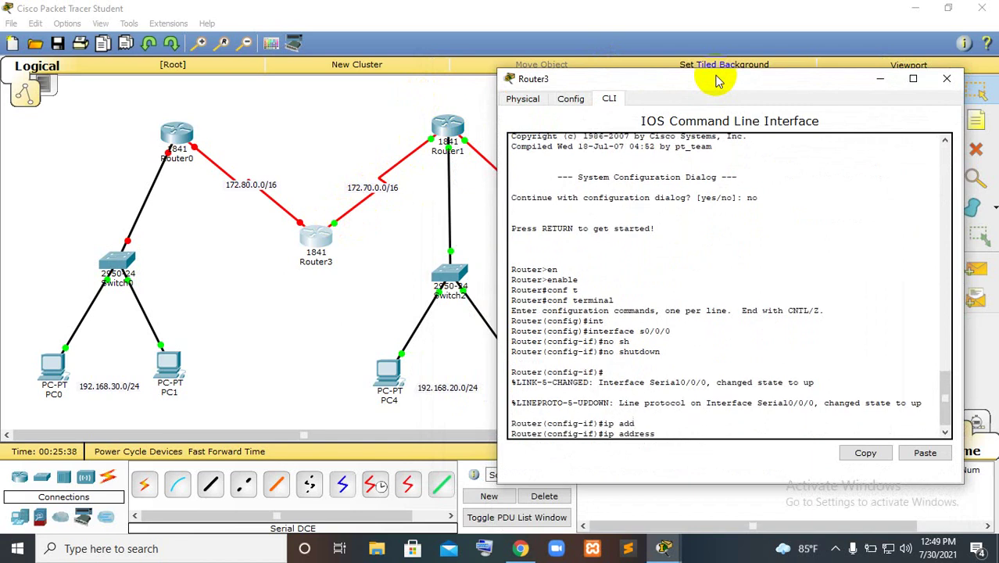
type("172.70.0.1 255.255.0.0")
key("Return")
type("exit")
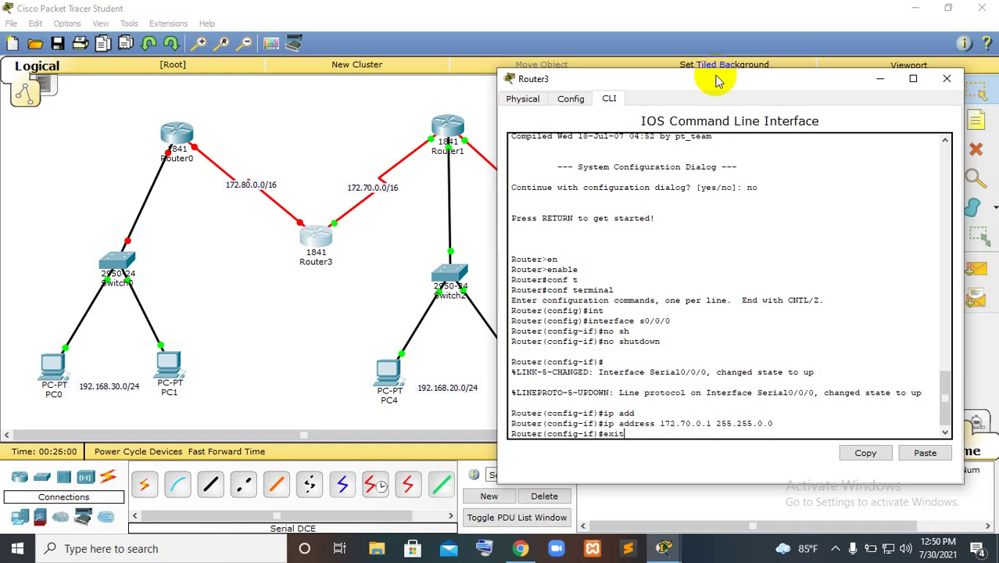
key("Return")
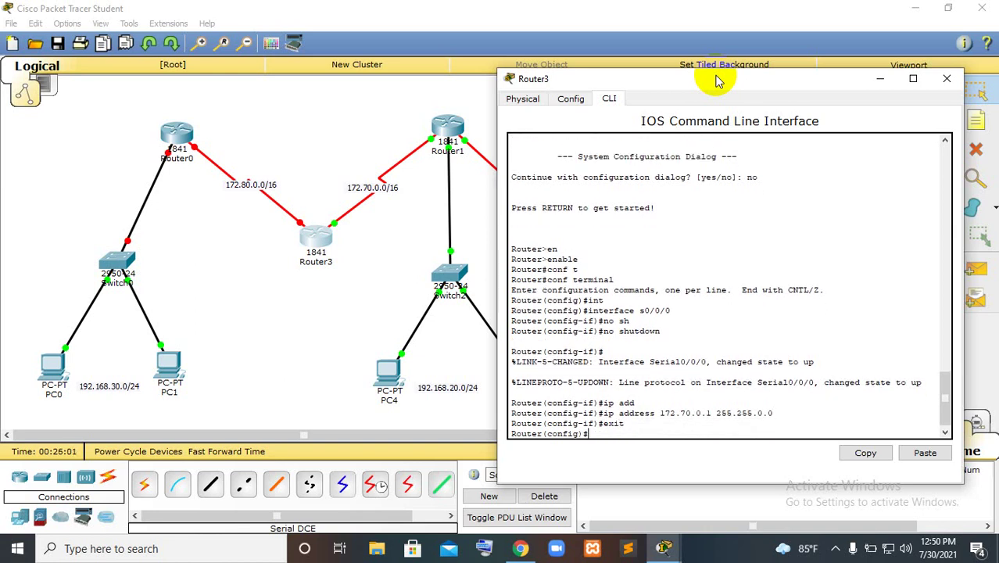
Select Router3's interface s0/0/1 and enable it with no shutdown.
type("int")
key("Tab")
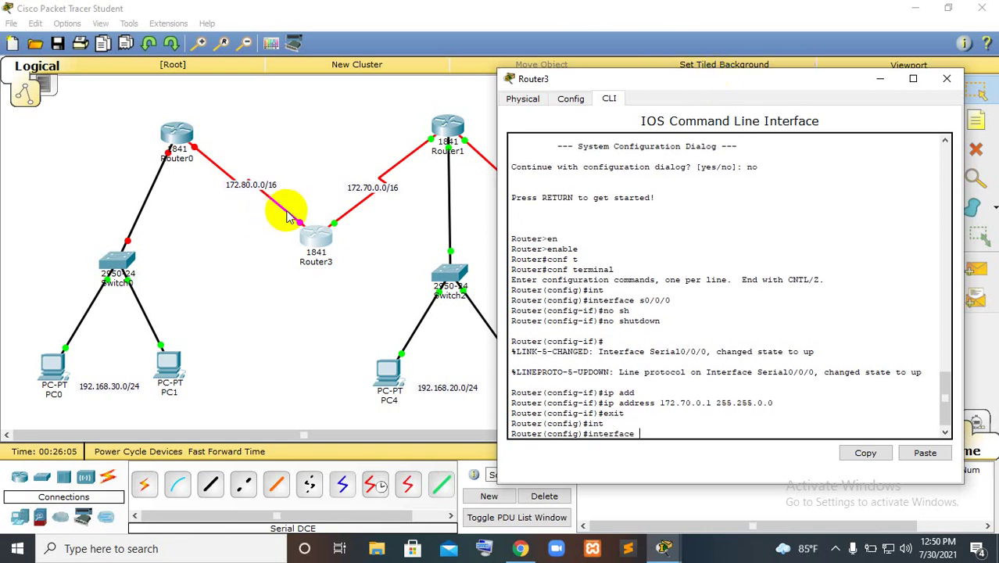
type("s0/0/1")
key("Return")
type("no")
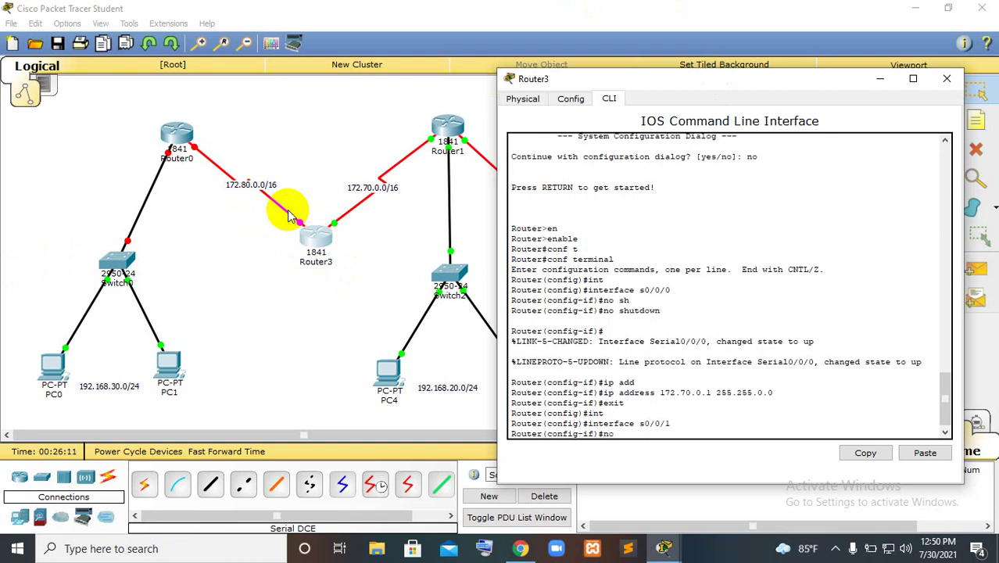
type(" sh")
key("Tab")
key("Return")
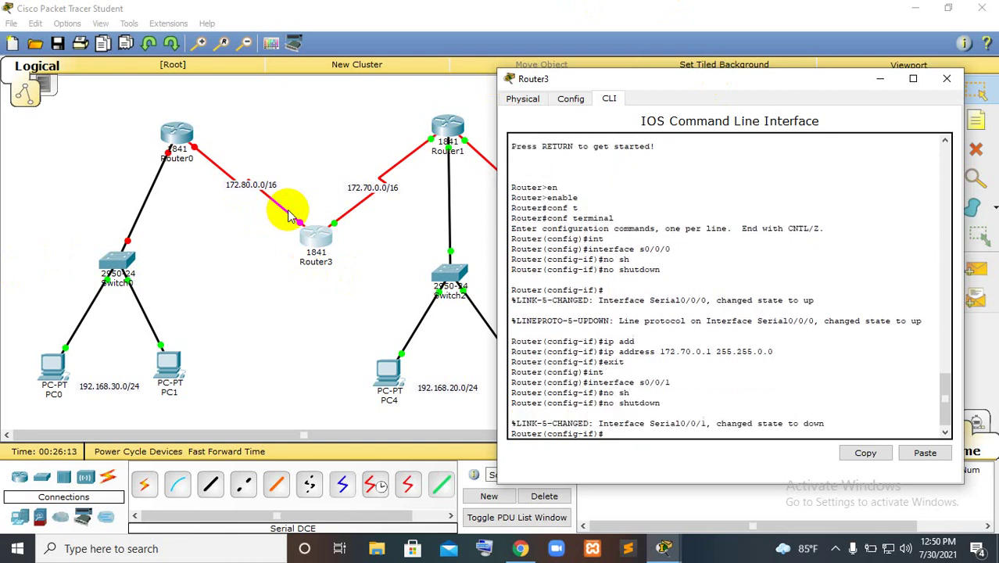
Assign IP address 172.80.0.2 with mask 255.255.0.0 to Router3's s0/0/1 interface.
type("ip add")
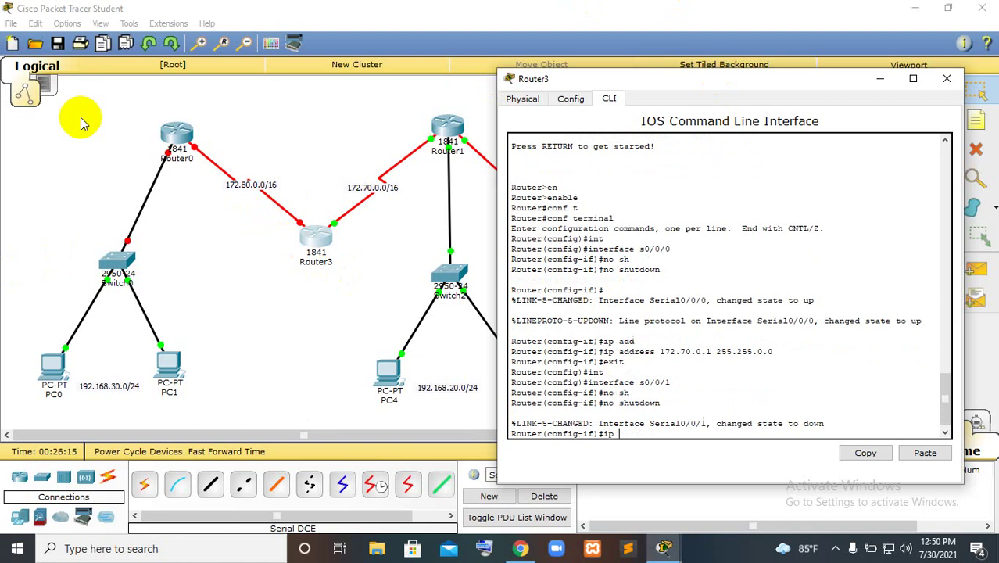
key("Tab")
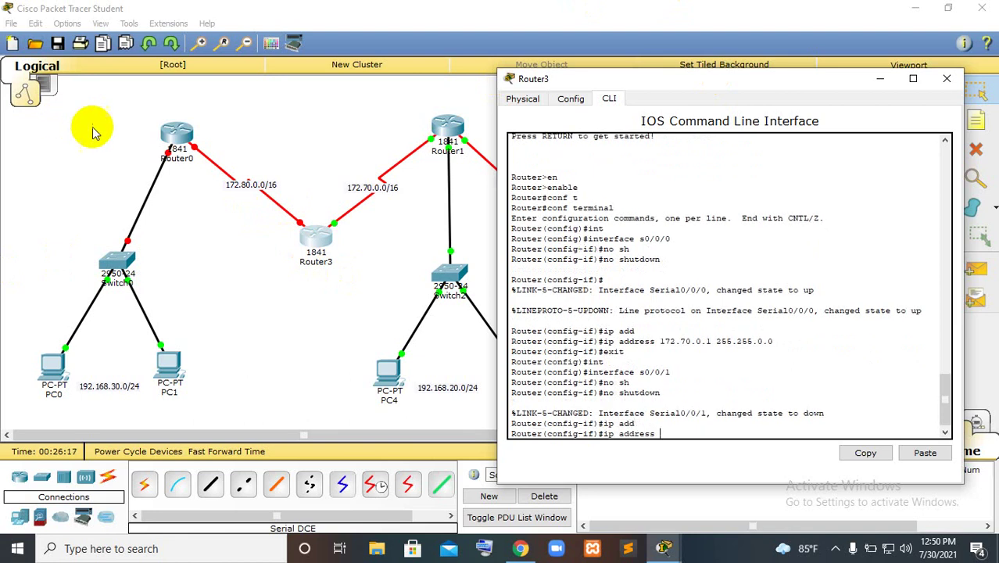
type("172.1")
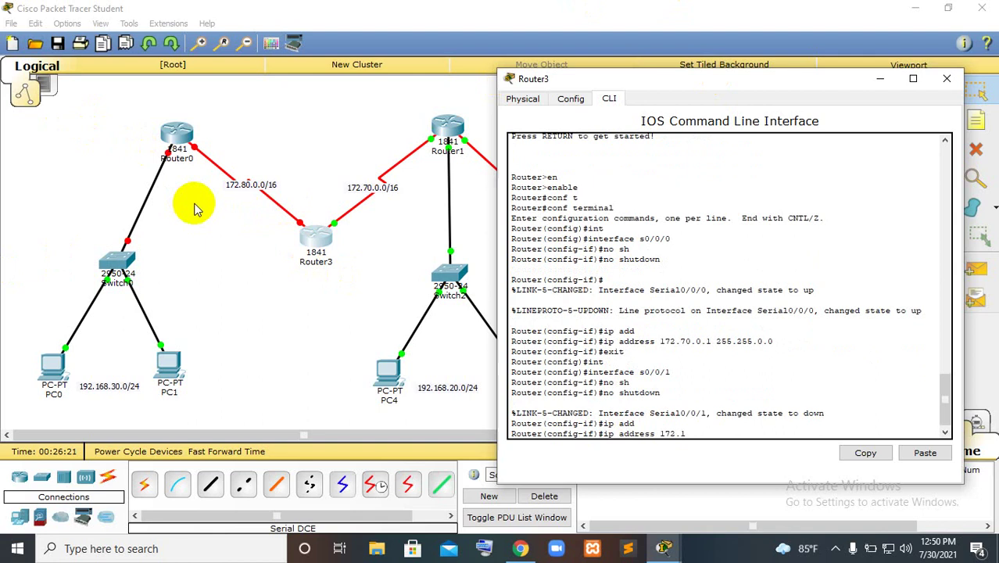
key("BackSpace")
type("80.0.2")
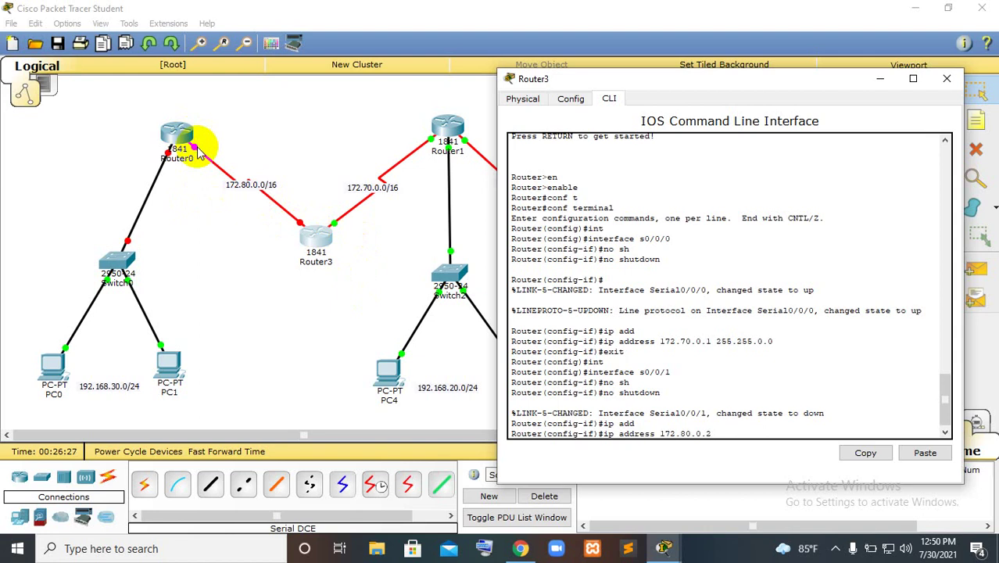
type(" 255")
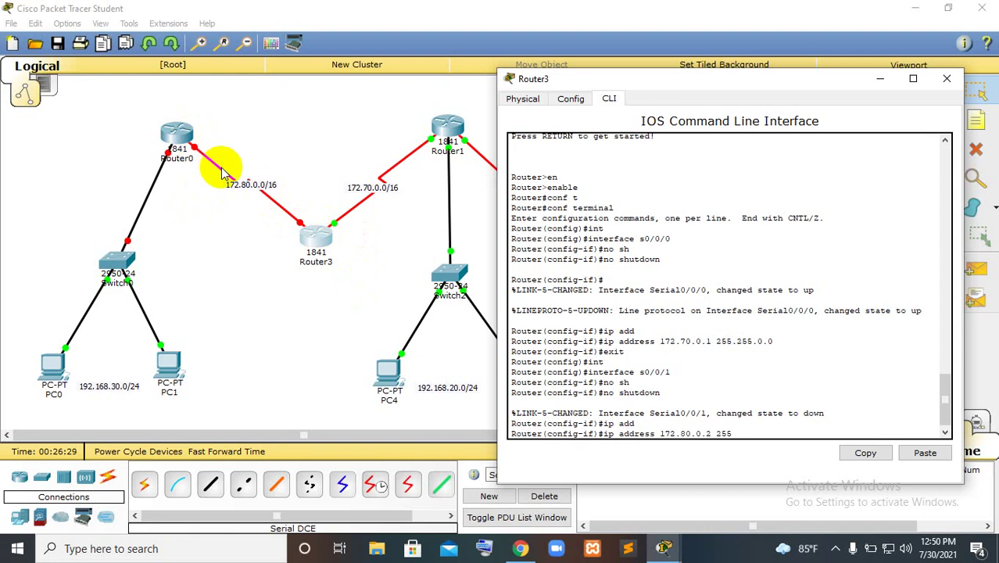
type(".255.0.0")
key("Return")
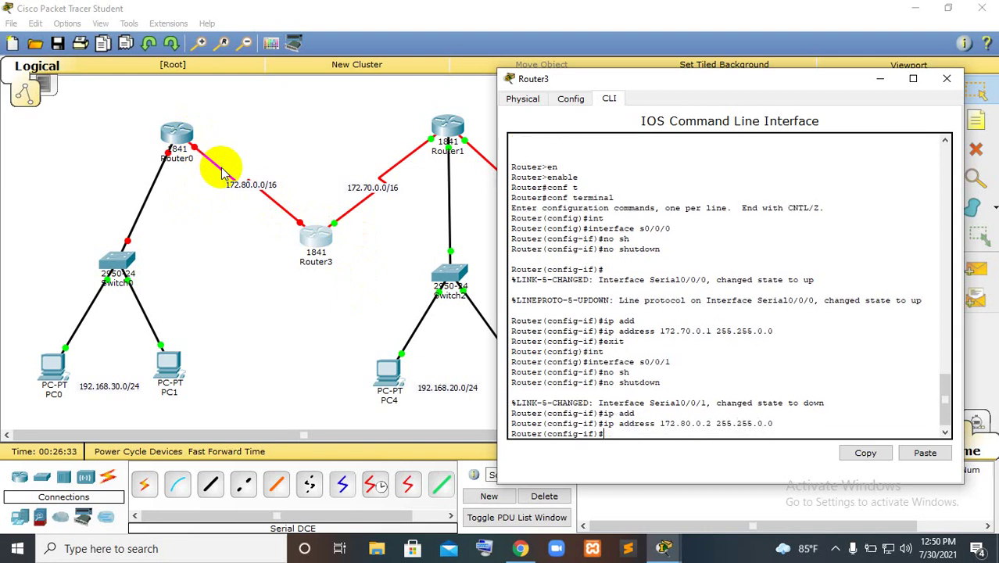
Exit interface configuration mode on Router3 and close the router's window.
type("exit")
key("Return")
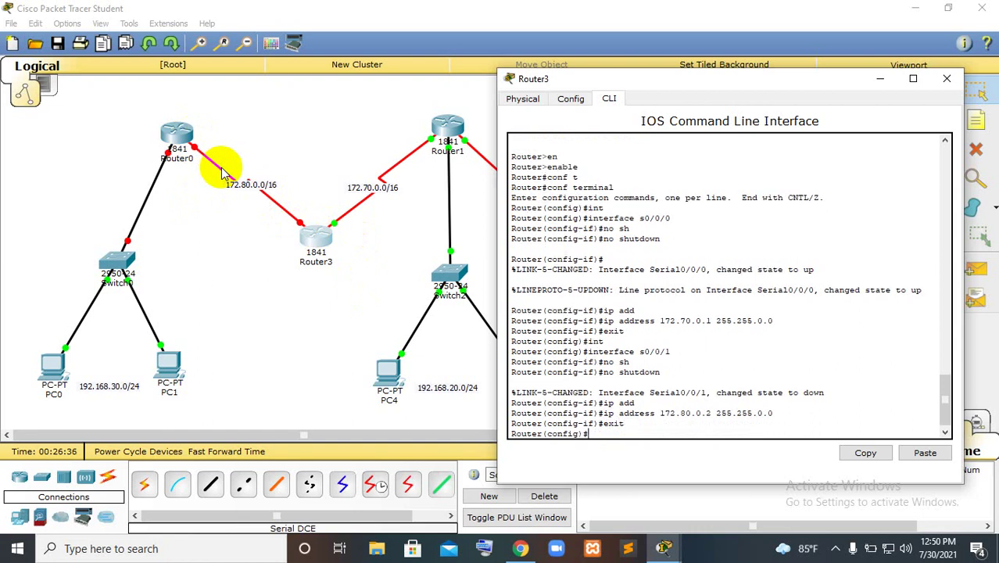
left_click(947, 81)
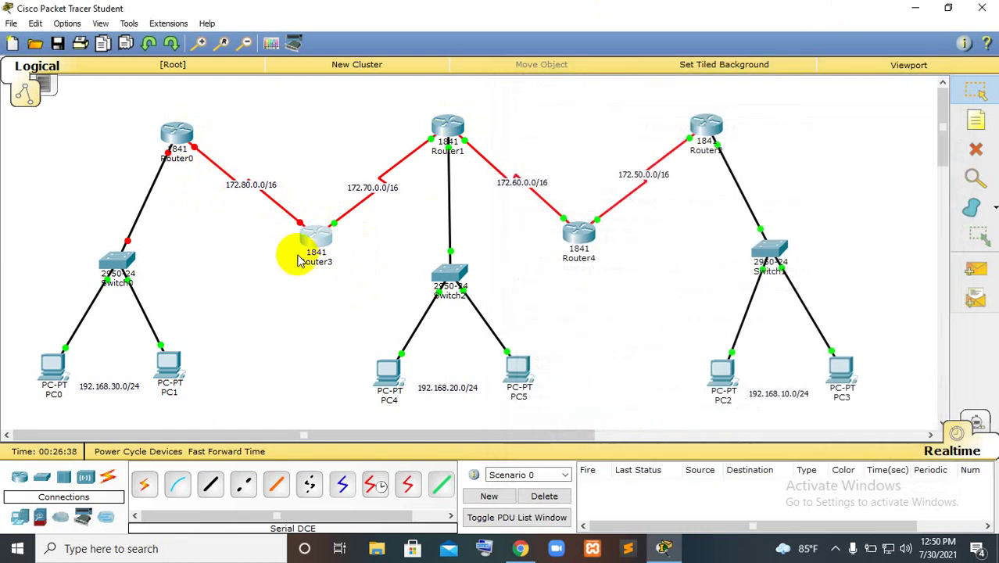
Open Router0's command line, decline the initial configuration dialog and enter global configuration mode.
left_click(182, 136)
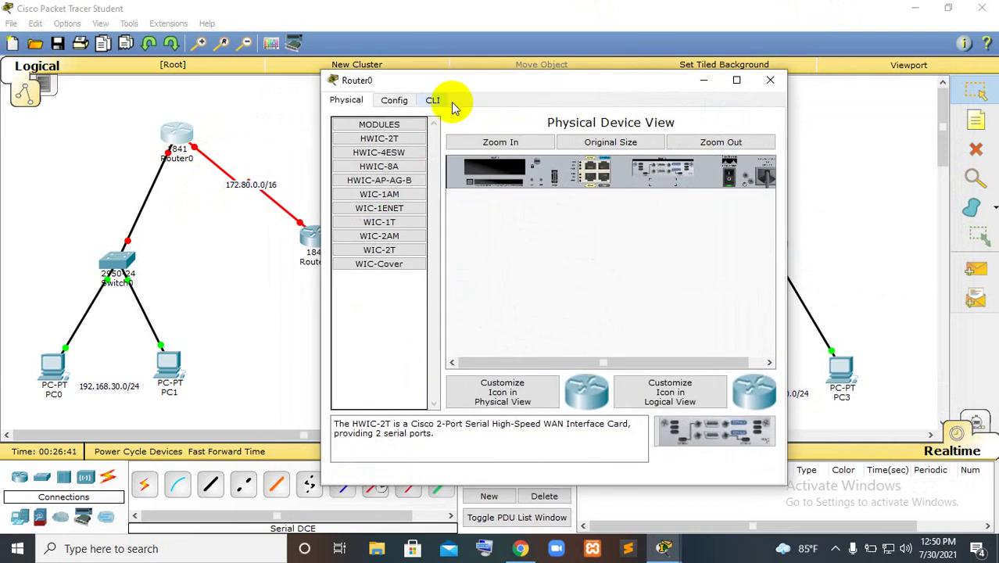
left_click(430, 102)
type("no")
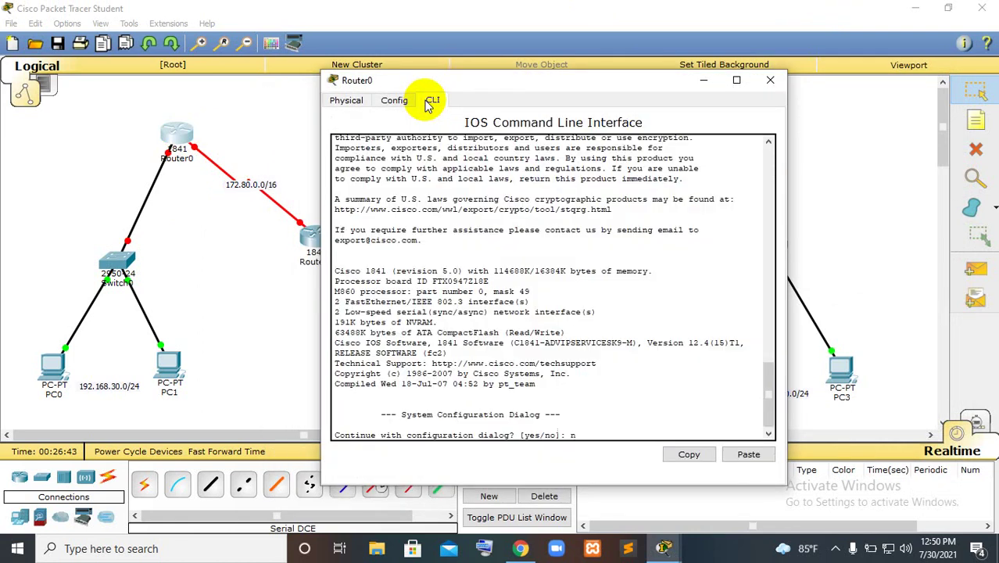
key("Return")
key("Return")
type("en")
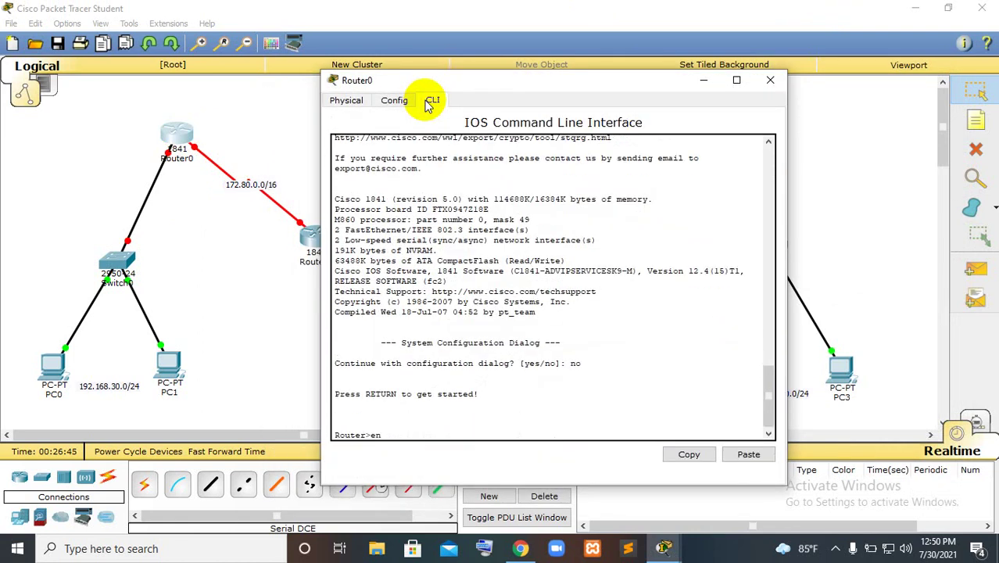
key("Tab")
key("Return")
type("conf t")
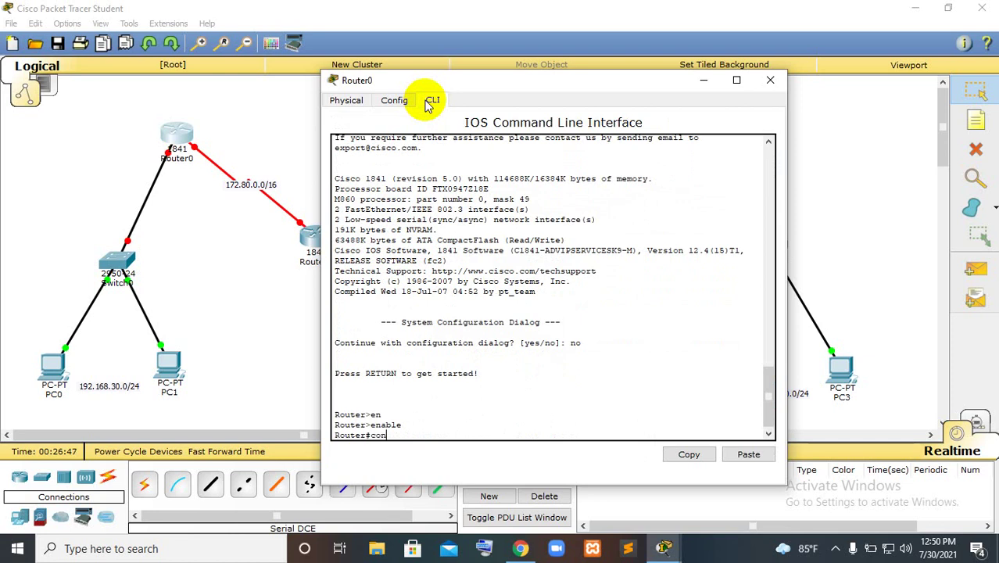
key("Tab")
key("Return")
Select Router0's interface f0/0 and enable it with no shutdown.
type("int")
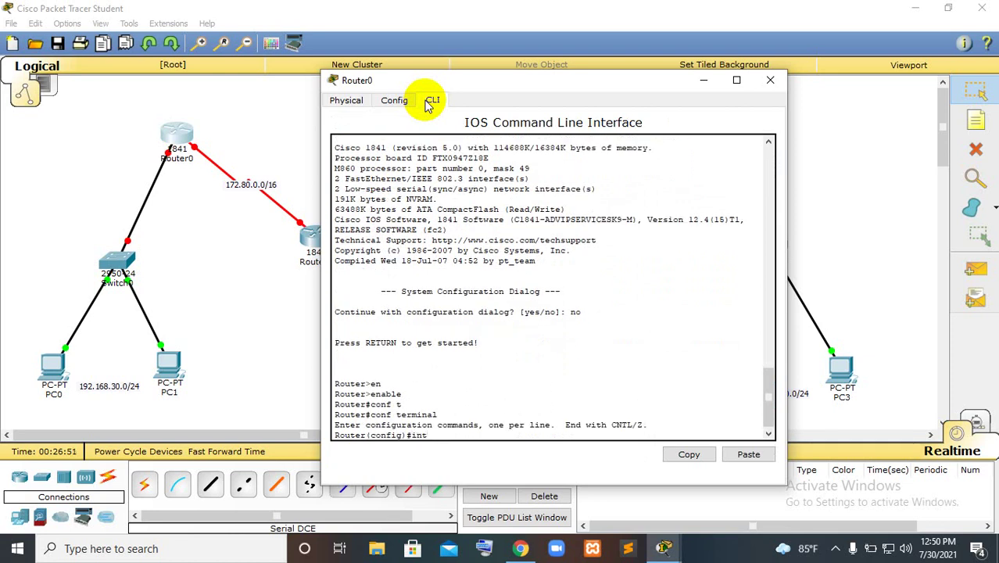
key("Tab")
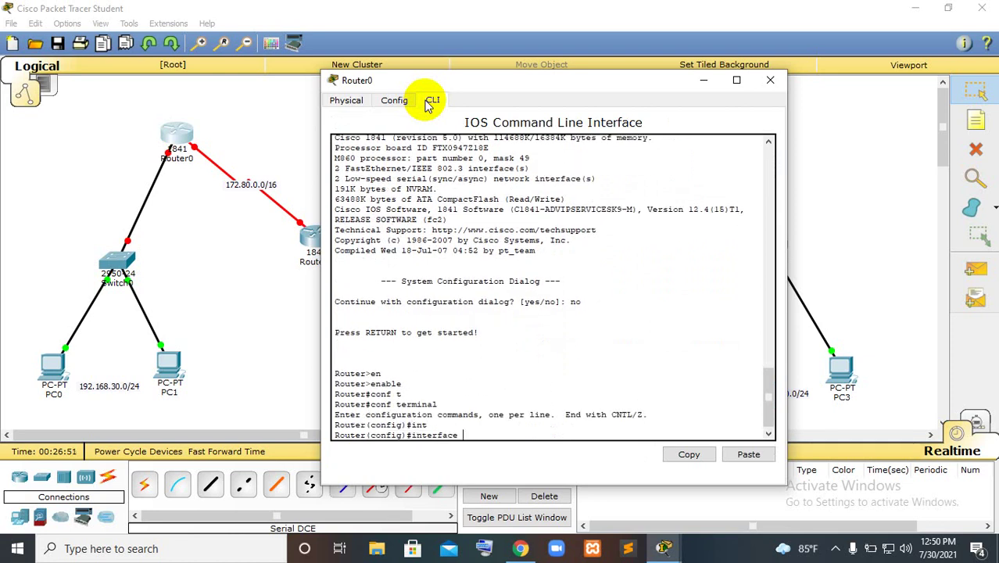
type("f0/0")
key("Return")
type("no s")
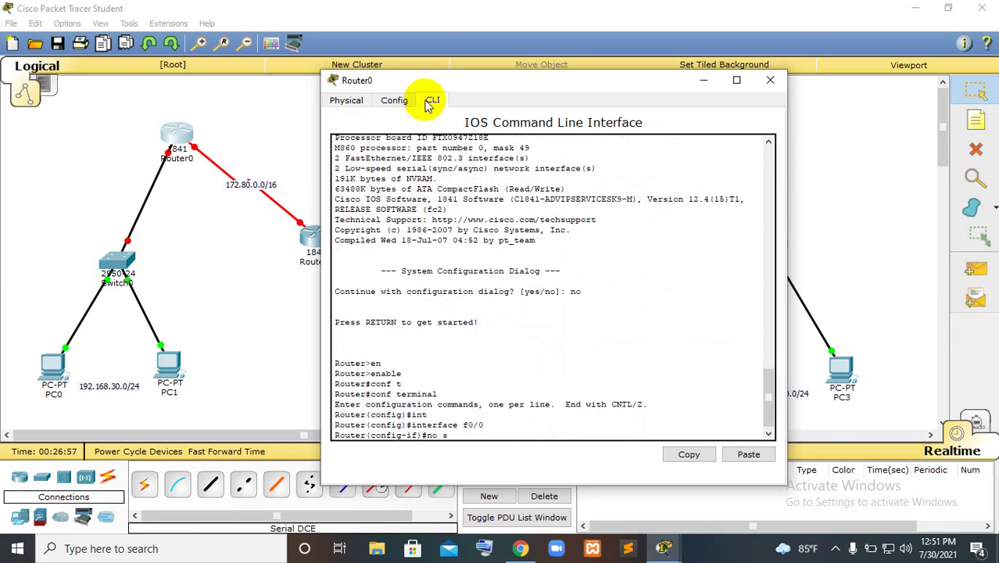
type("h")
key("Tab")
key("Return")
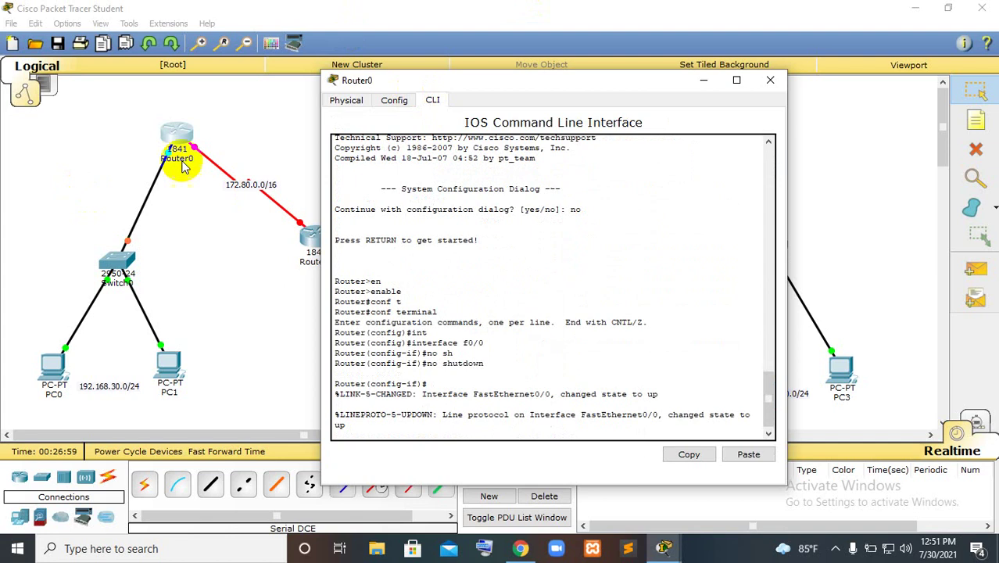
key("Return")
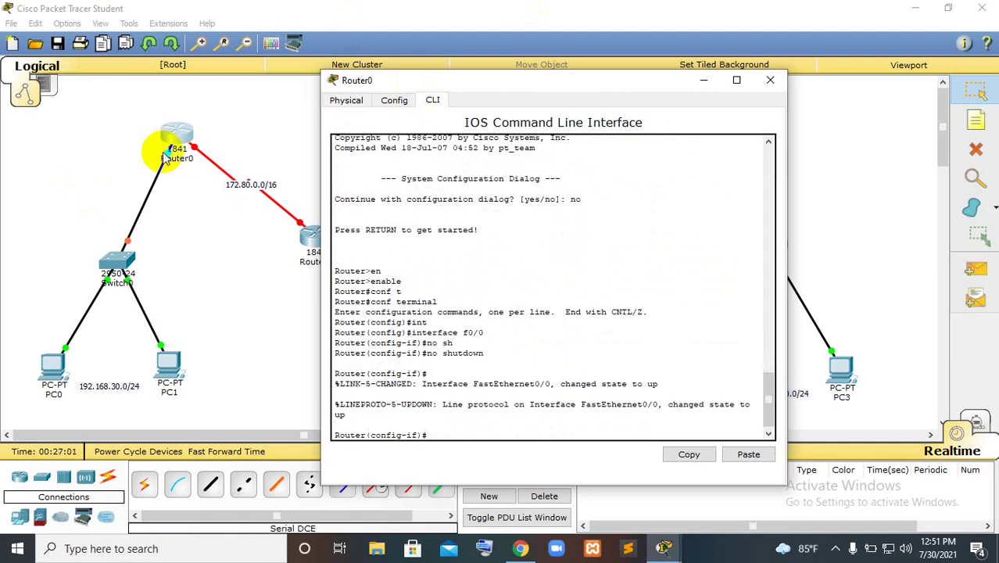
Assign IP address 192.168.30.1 with mask 255.255.255.0 to Router0's f0/0 interface and exit interface configuration.
type("ip add")
key("Tab")
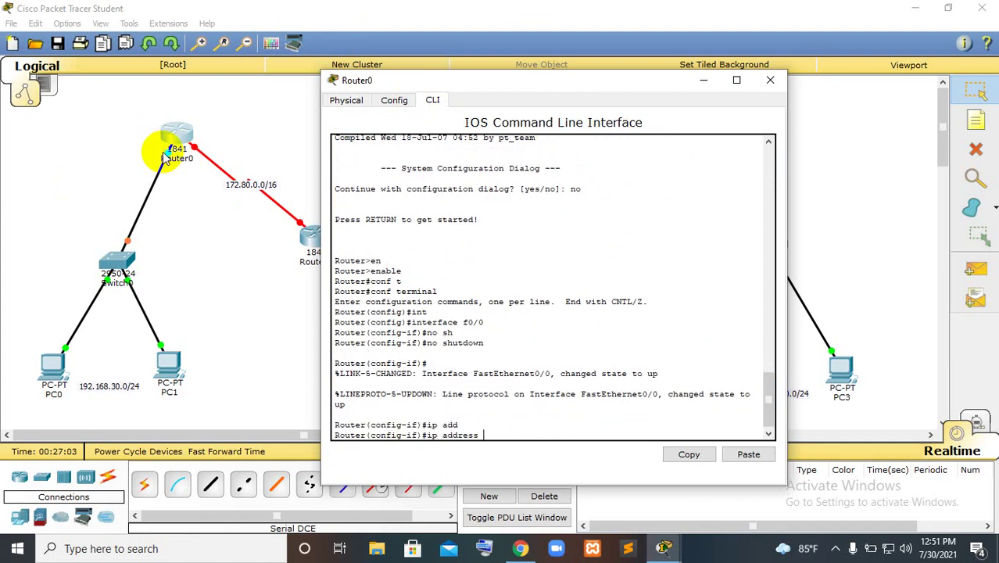
type("192.168.30.1 255.255.255.0")
key("Return")
type("e")
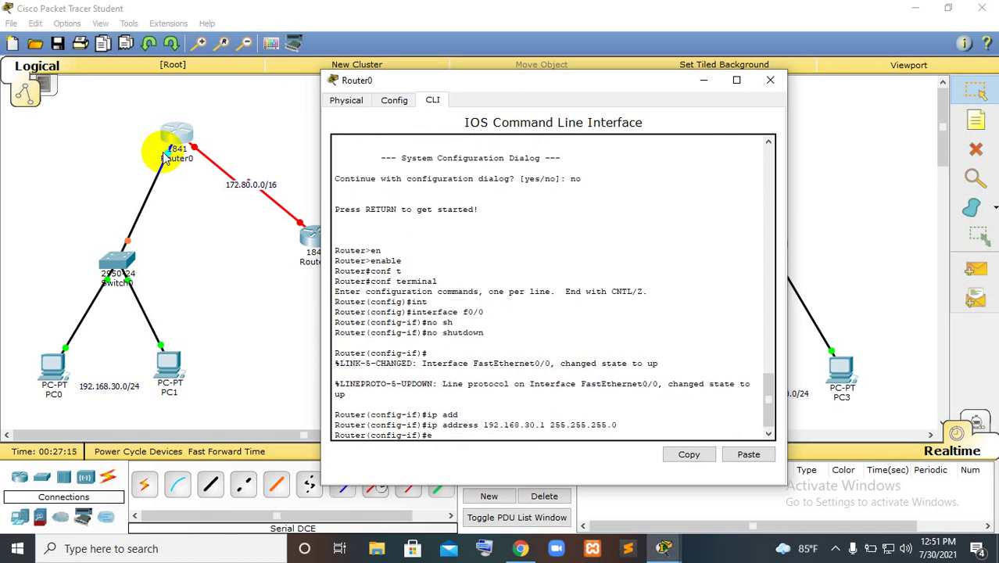
type("xit)")
key("Return")
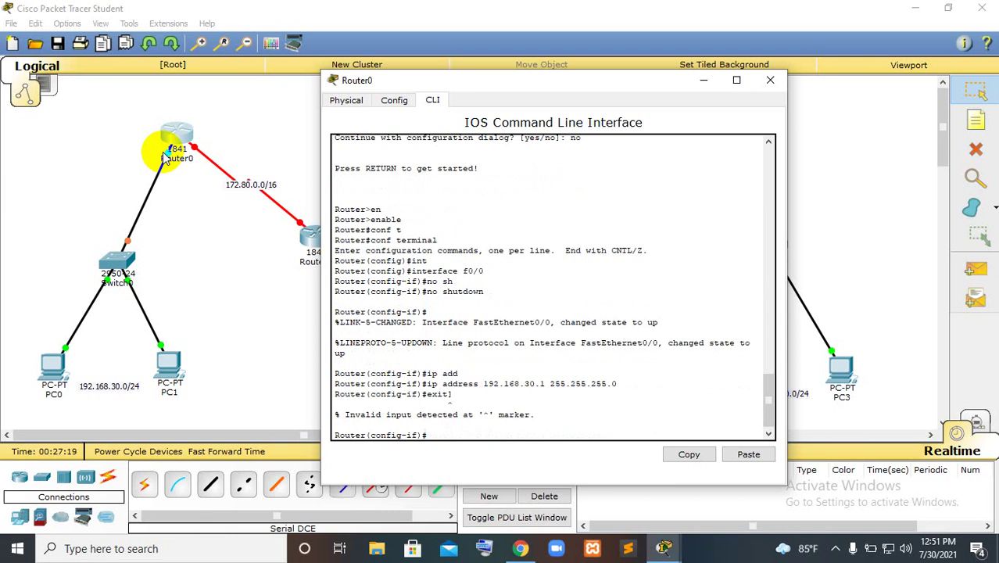
type("xit")
key("Return")
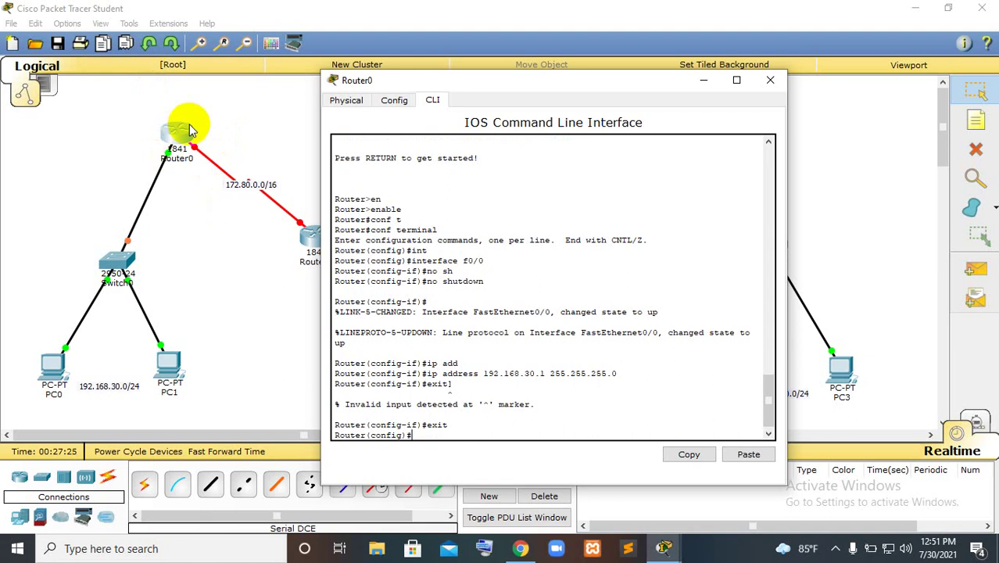
key("Return")
key("Return")
key("Return")
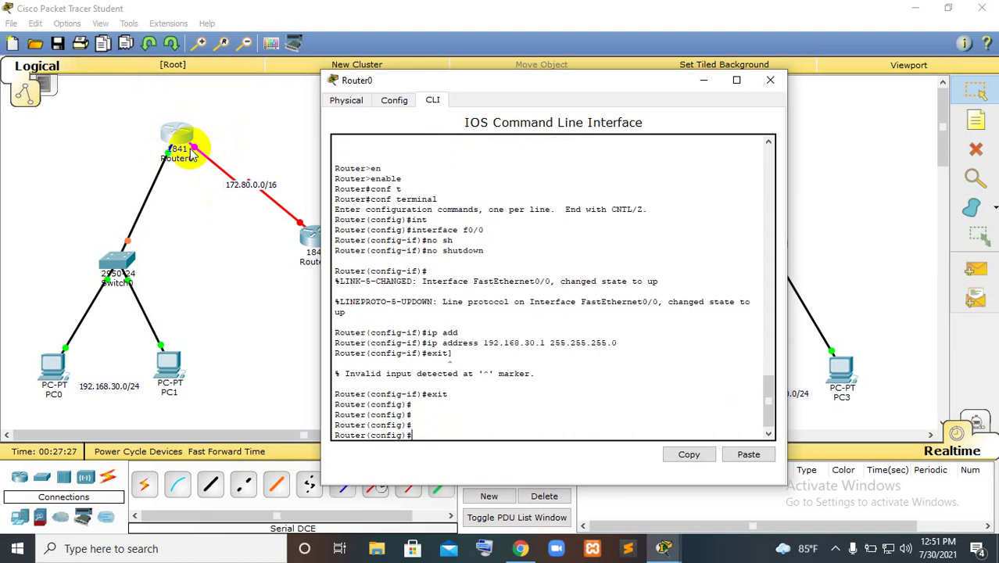
Select Router0's interface s0/0/0 and enable it with no shutdown.
type("int")
key("Tab")
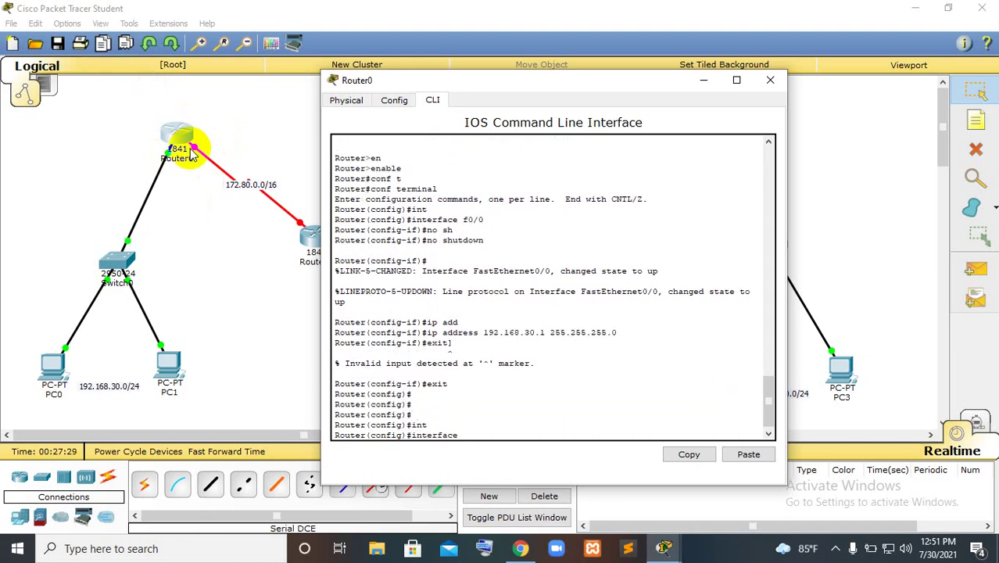
type("s0/0/0")
key("Return")
type("no sh")
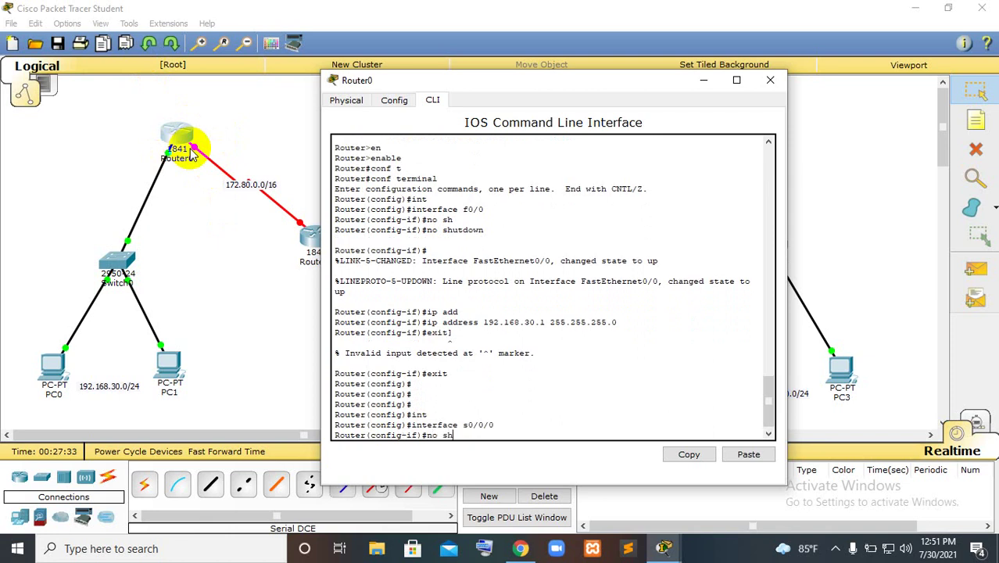
key("Tab")
key("Return")
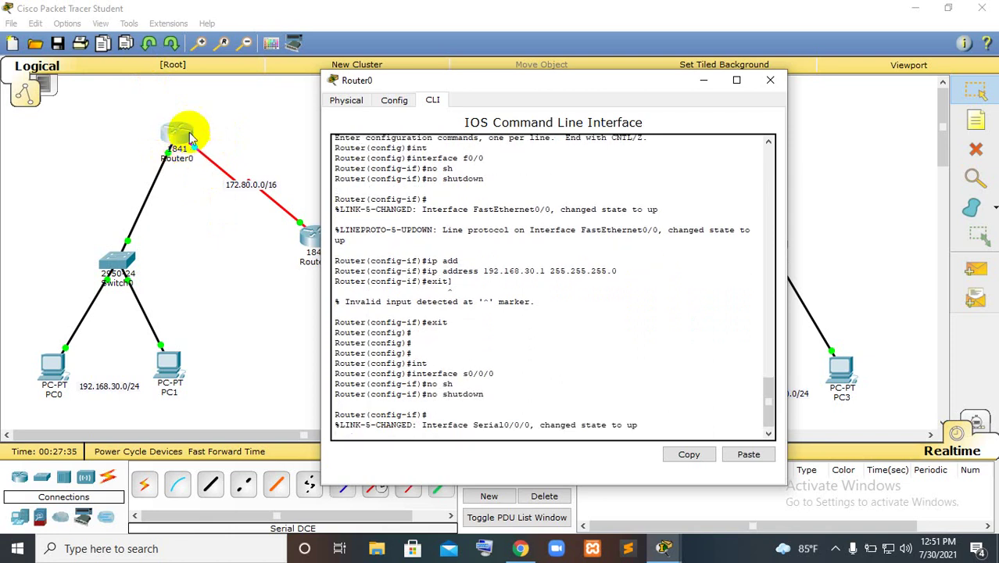
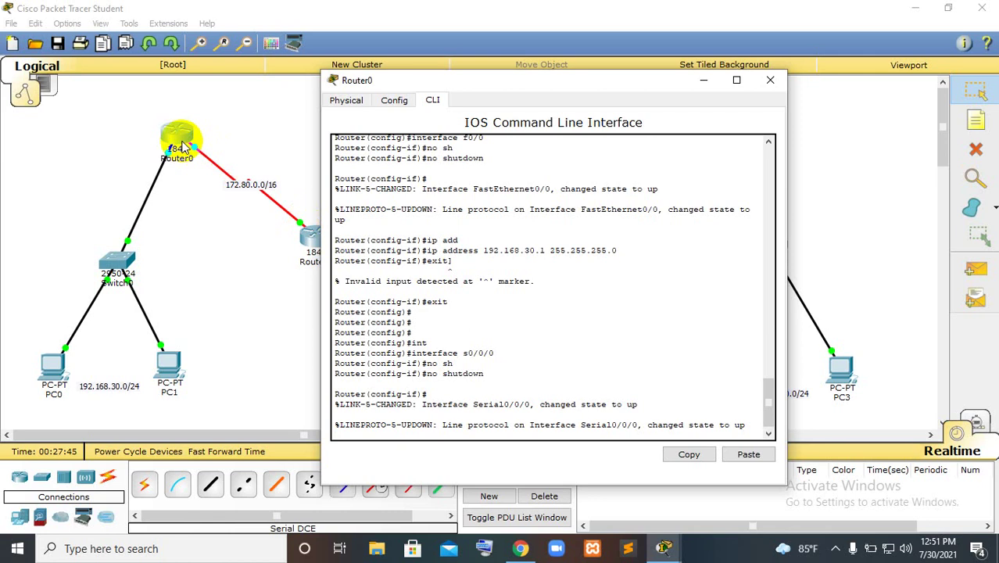
Assign IP address 172.80.0.1 with mask 255.255.0.0 to Router0's s0/0/0 interface, exit interface configuration and close the router's window.
key("Return")
type("ip add")
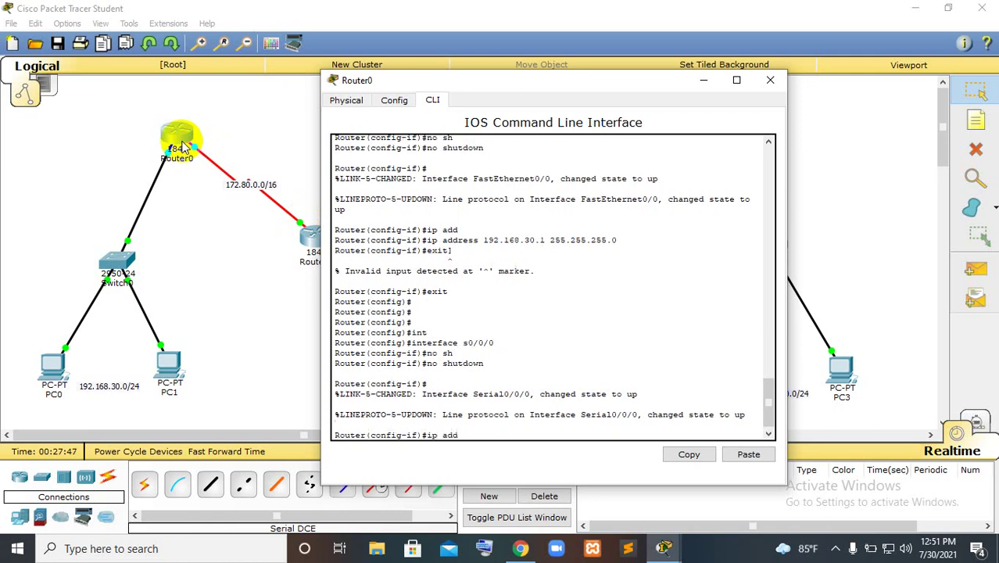
key("Tab")
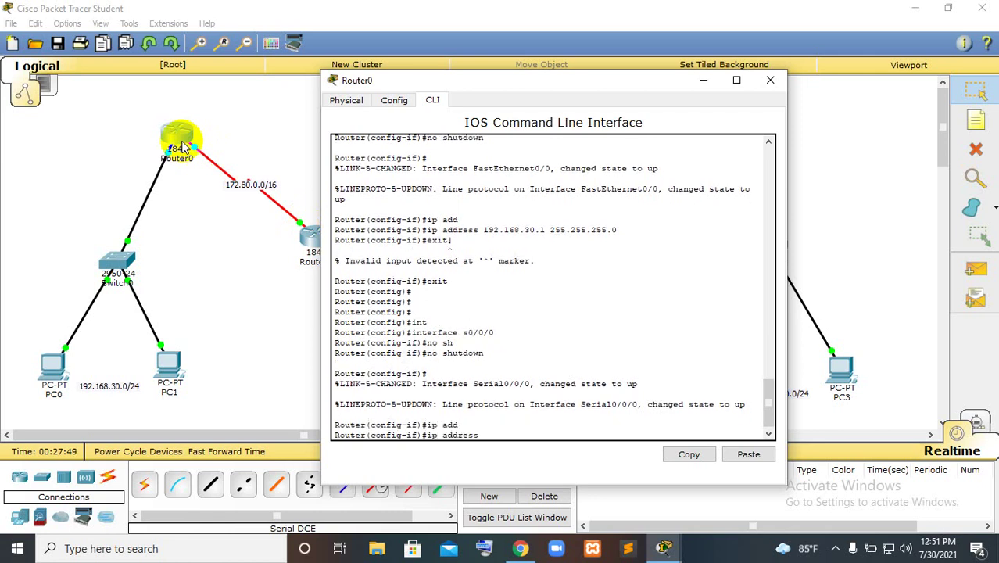
type("172.80.0.1 255.255.0.0")
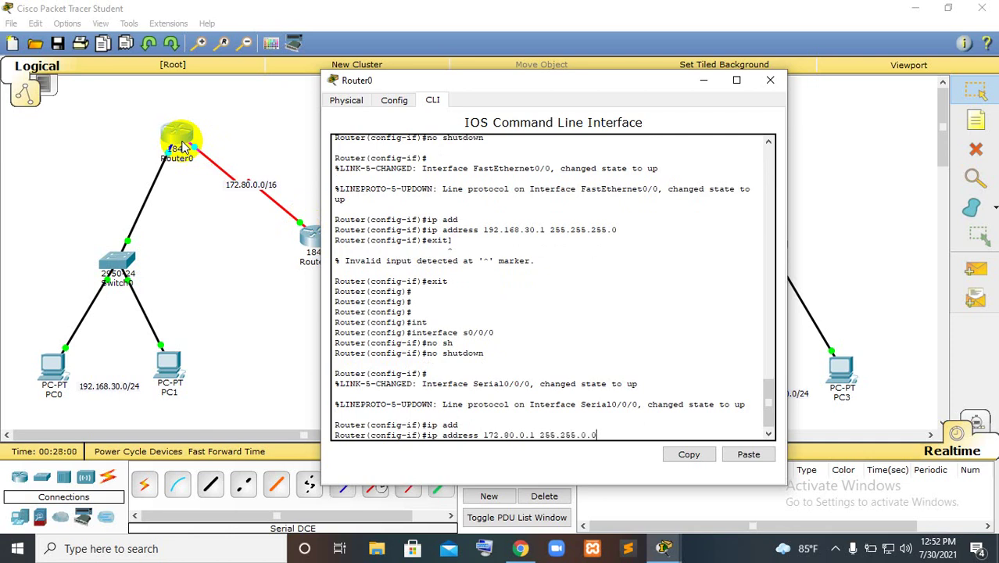
key("Return")
type("exit")
key("Return")
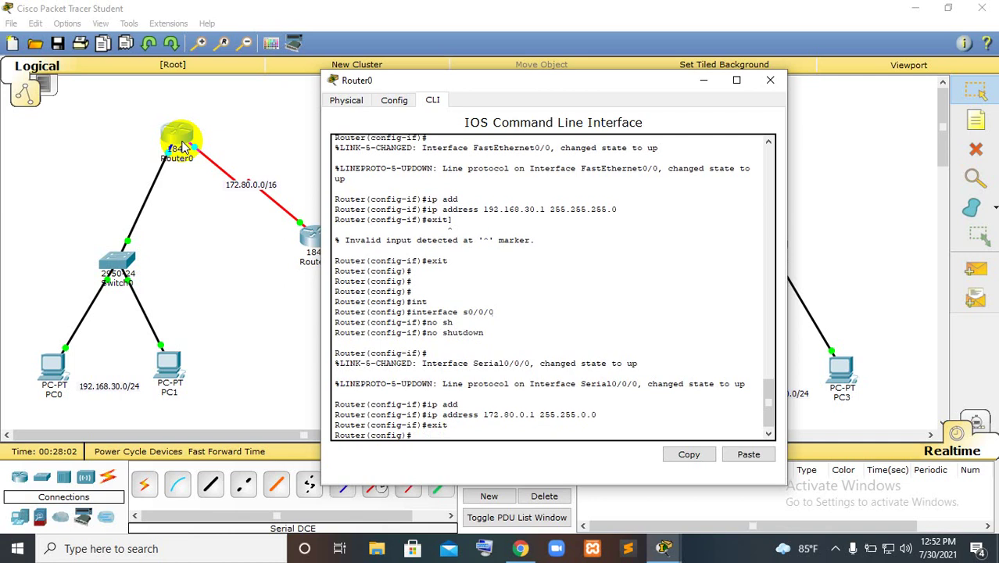
left_click(770, 80)
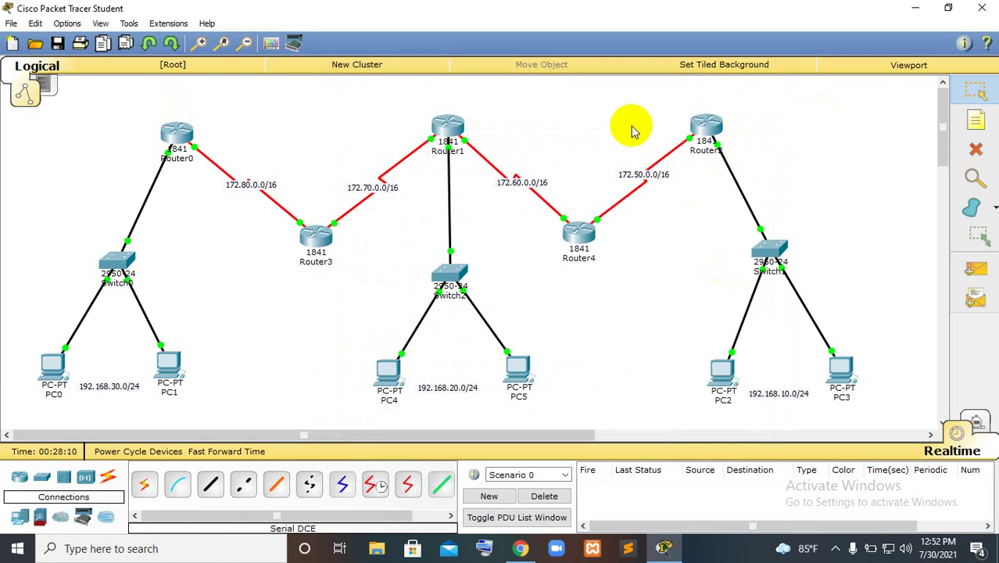
Test connectivity from PC3 to Router2 with a simple PDU, fire it again and send a second one.
left_click(974, 269)
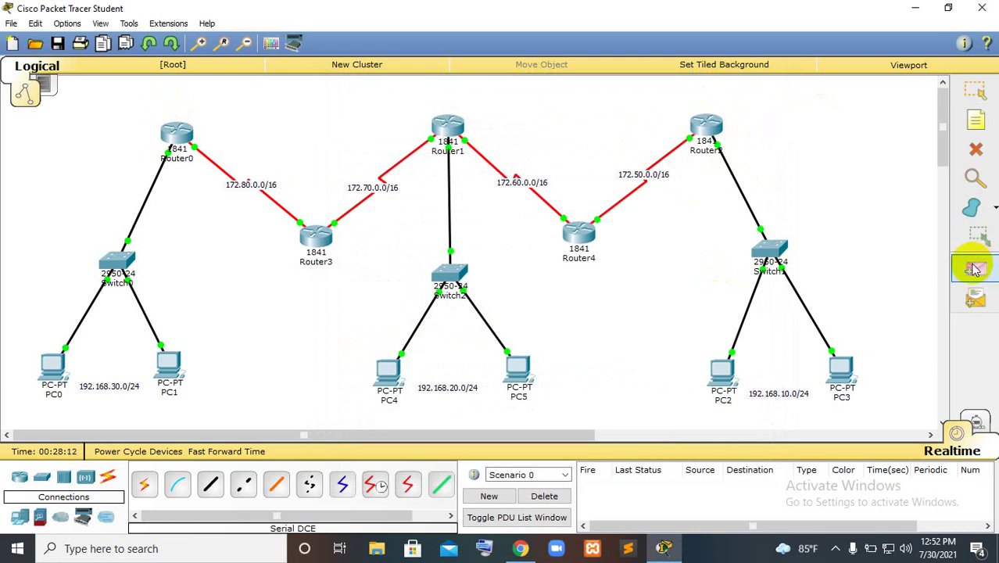
left_click(842, 369)
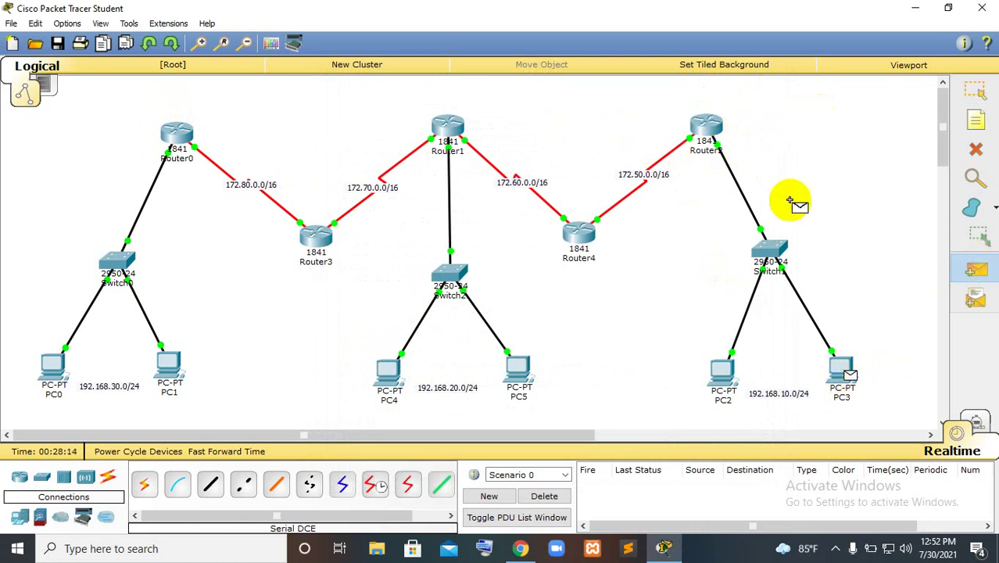
left_click(719, 125)
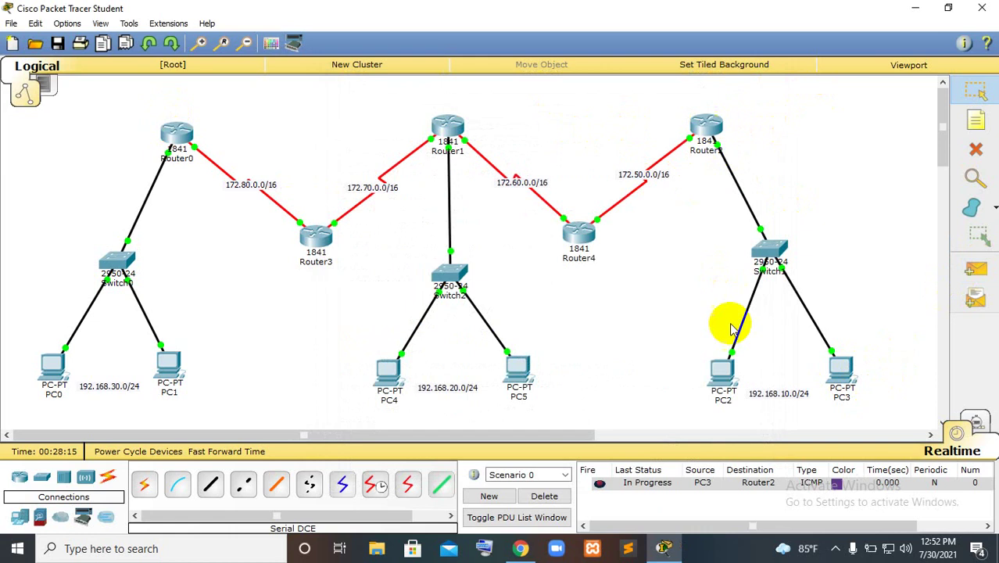
left_click(600, 485)
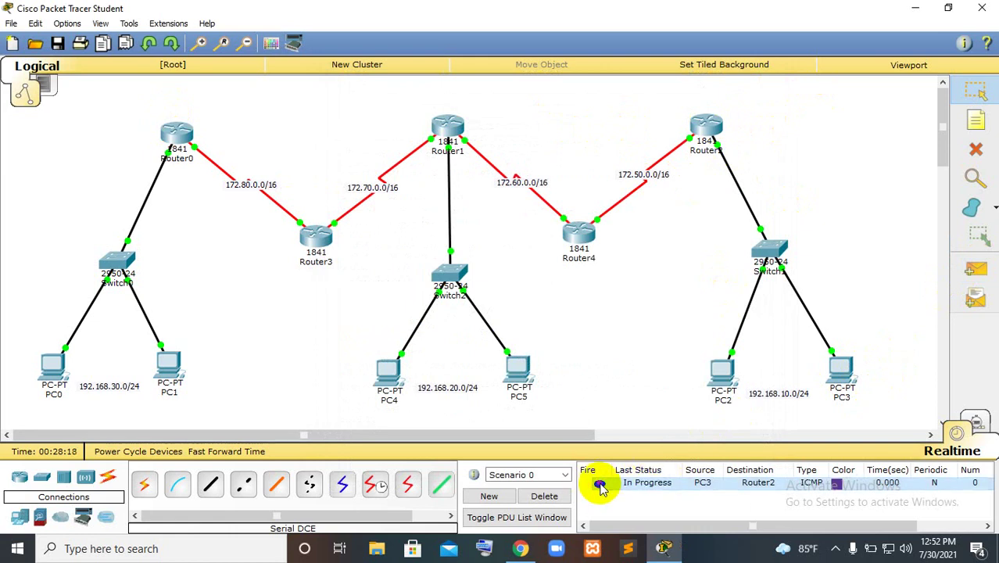
left_click(599, 484)
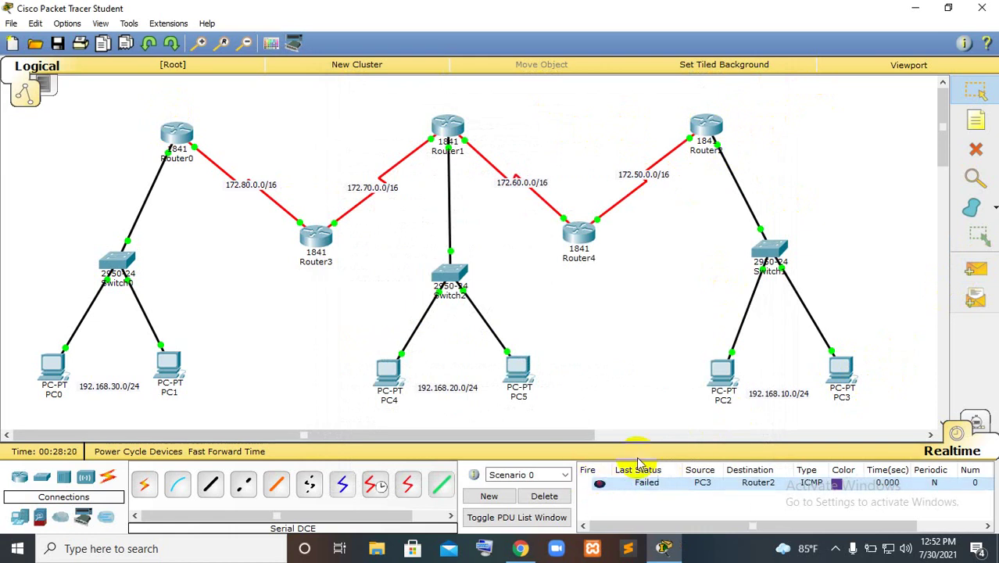
left_click(974, 269)
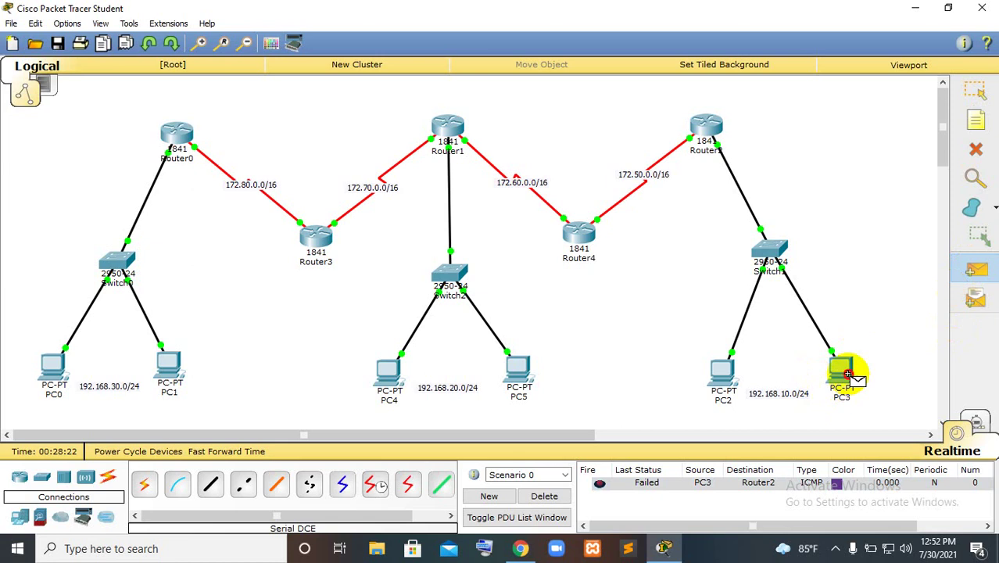
left_click(708, 139)
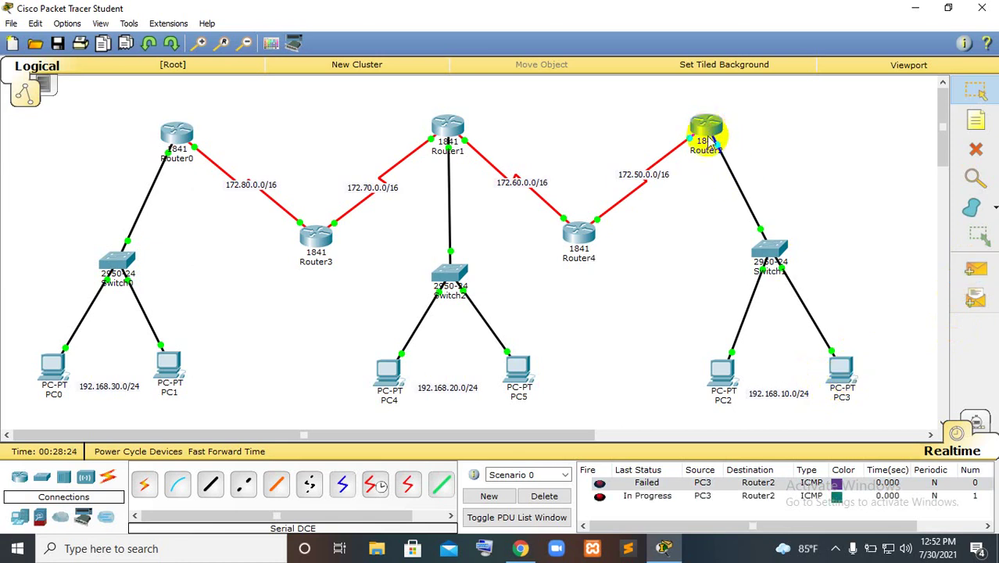
Test connectivity from PC4 to Router1 with a simple PDU, and delete the scenario to clear the PDU list.
left_click(976, 269)
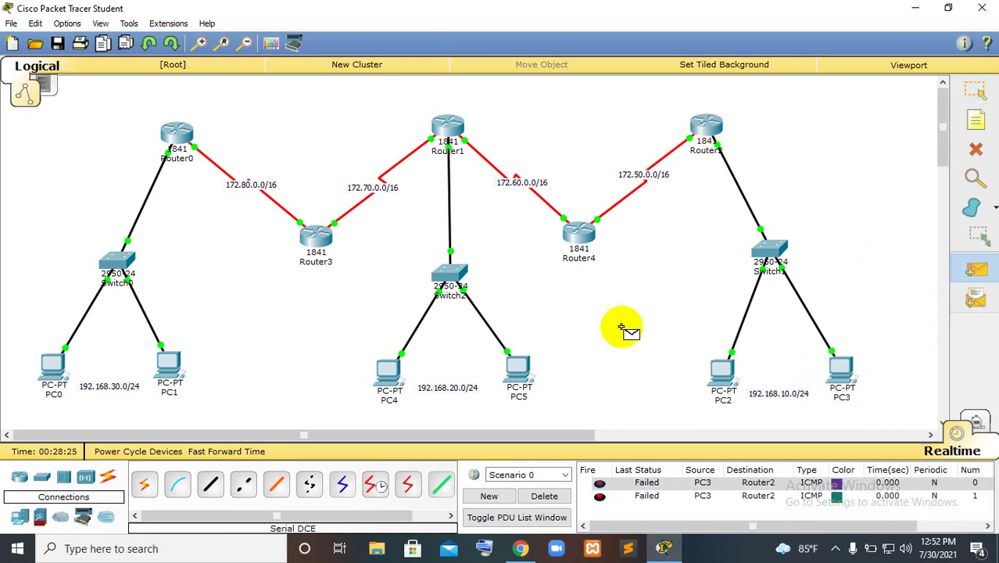
left_click(385, 385)
left_click(449, 127)
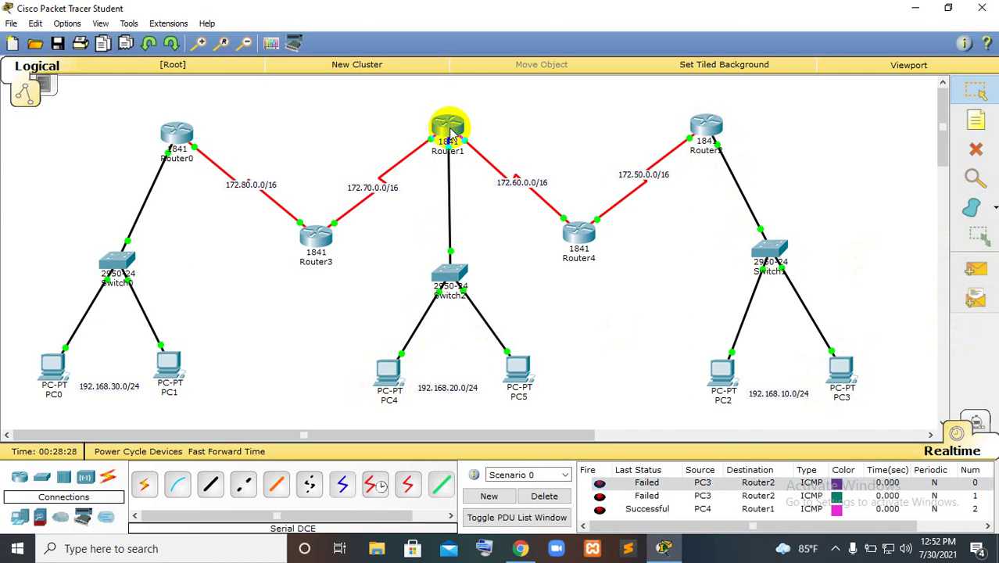
left_click(563, 496)
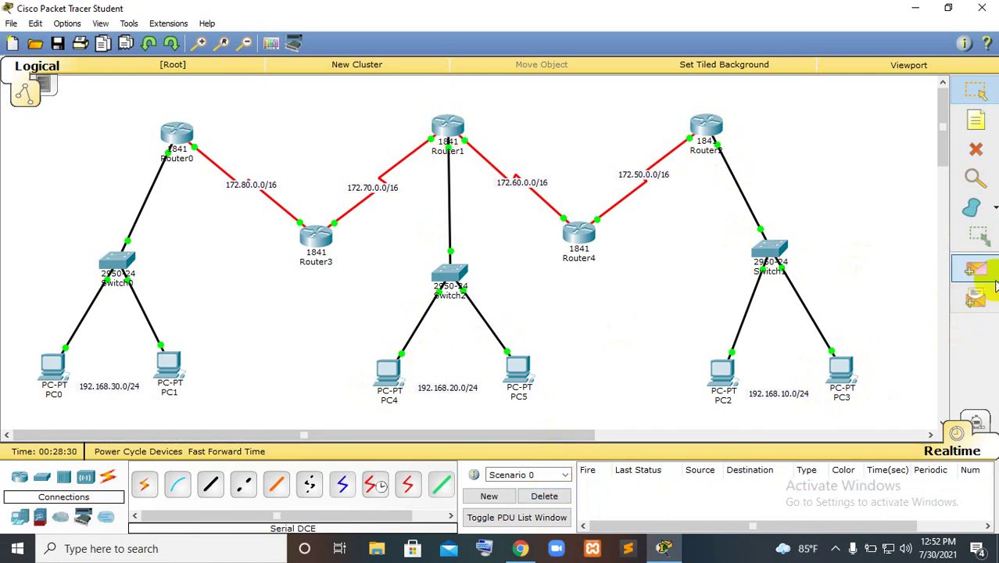
Test connectivity from PC0 to Router0 with a simple PDU.
left_click(975, 268)
left_click(51, 371)
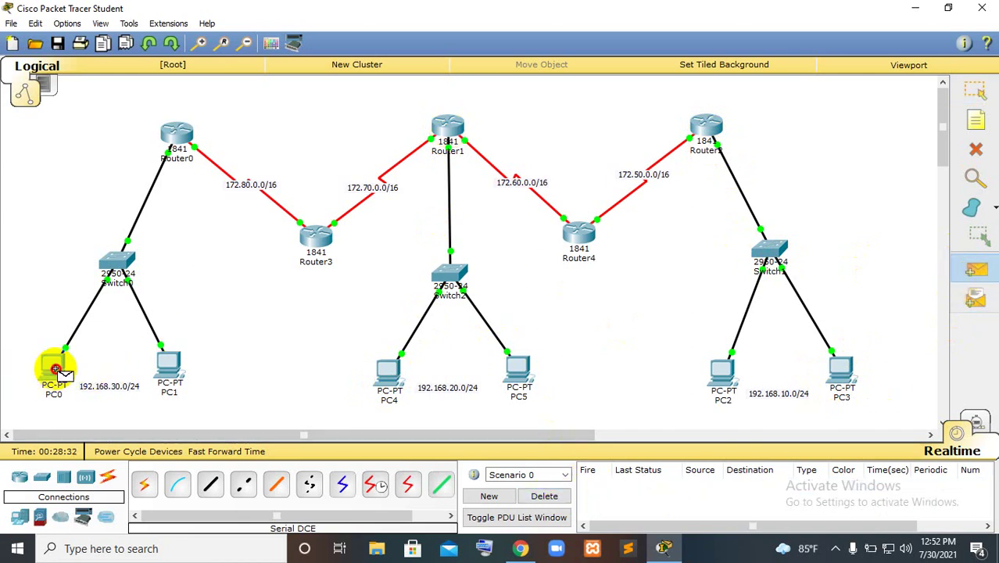
left_click(175, 134)
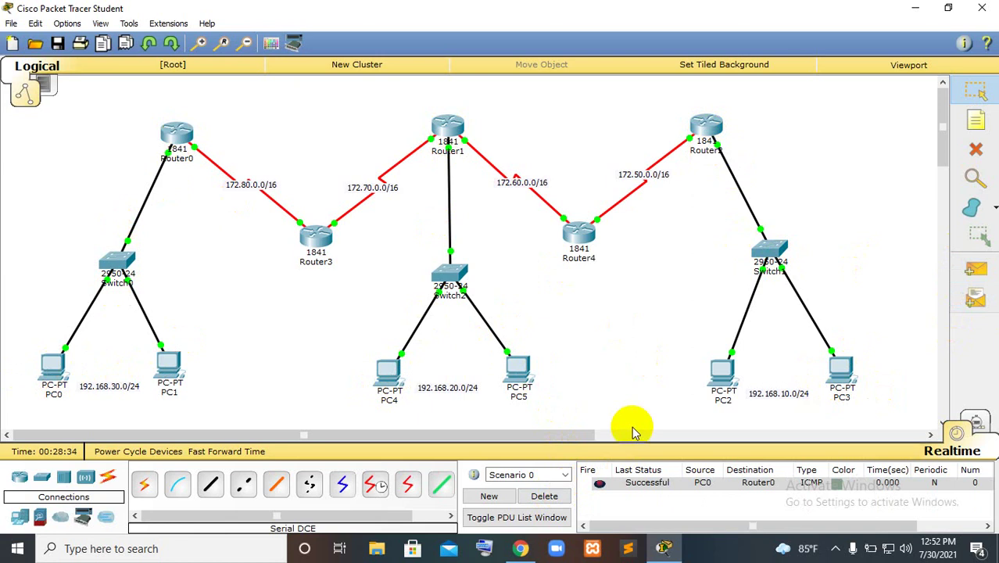
Test connectivity from PC2 to Router2 with a simple PDU, and delete the scenario to clear the PDU list.
left_click(975, 268)
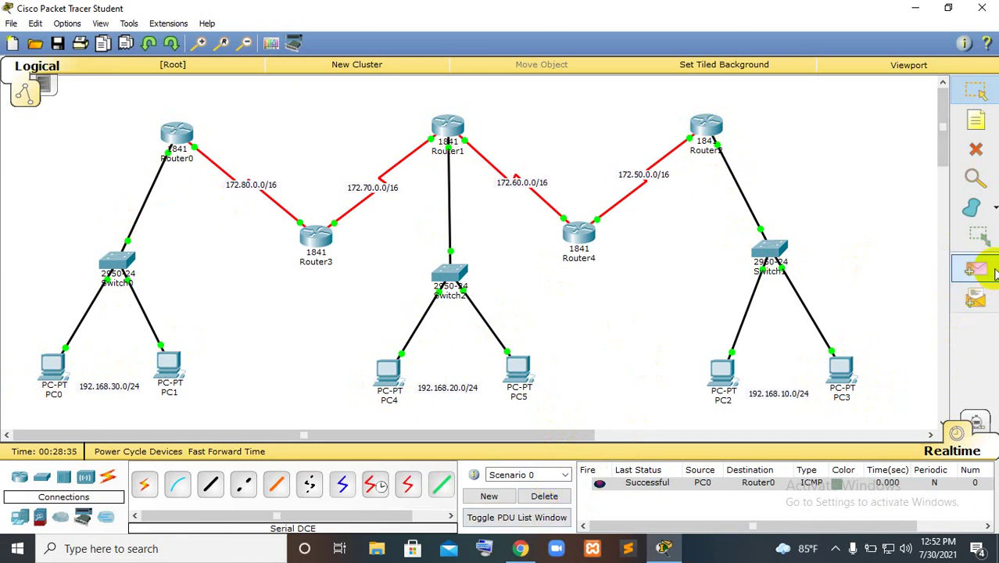
left_click(720, 368)
left_click(713, 123)
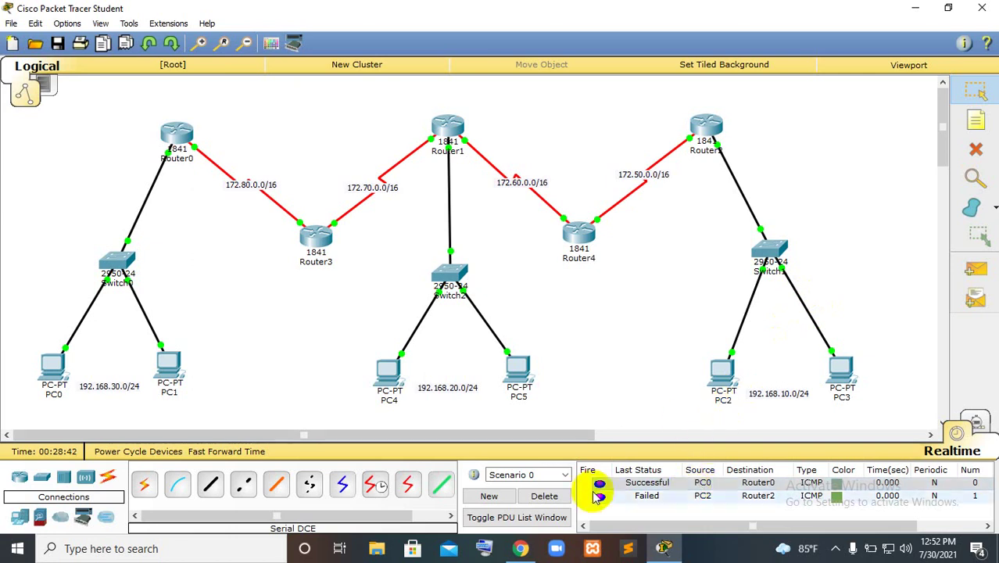
left_click(557, 496)
Send another simple PDU from PC2 to Router2 and select its entry in the PDU list.
left_click(975, 269)
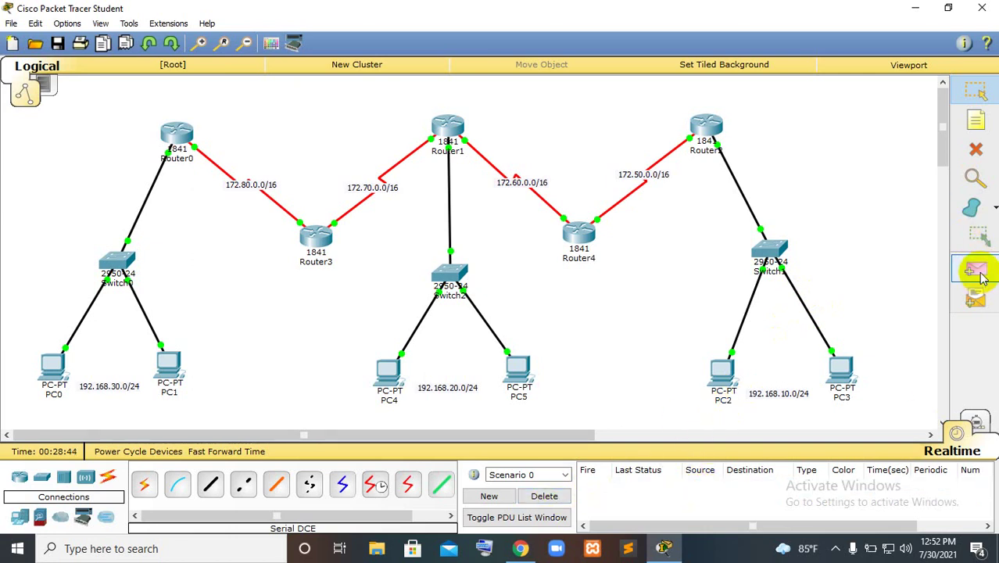
left_click(727, 379)
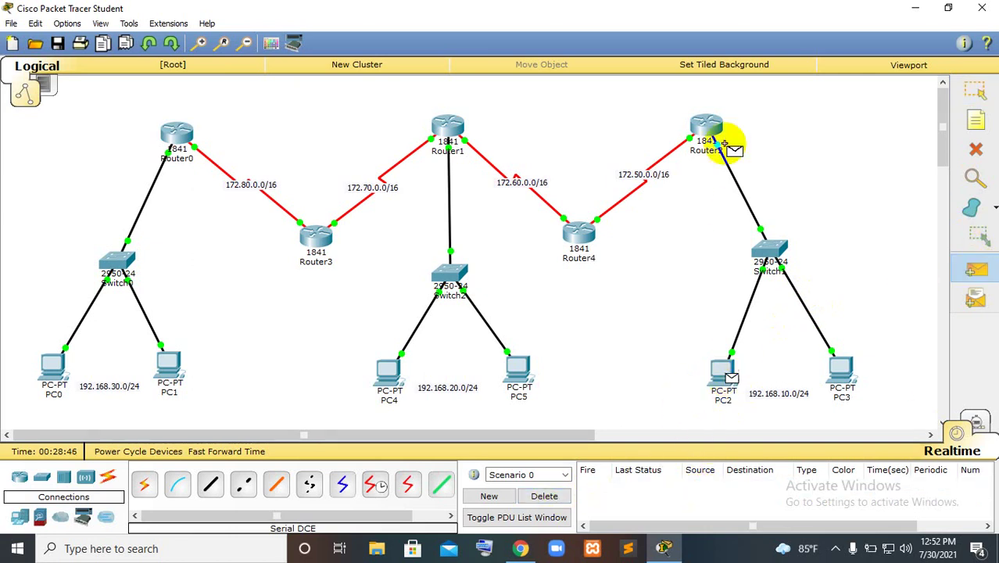
left_click(703, 132)
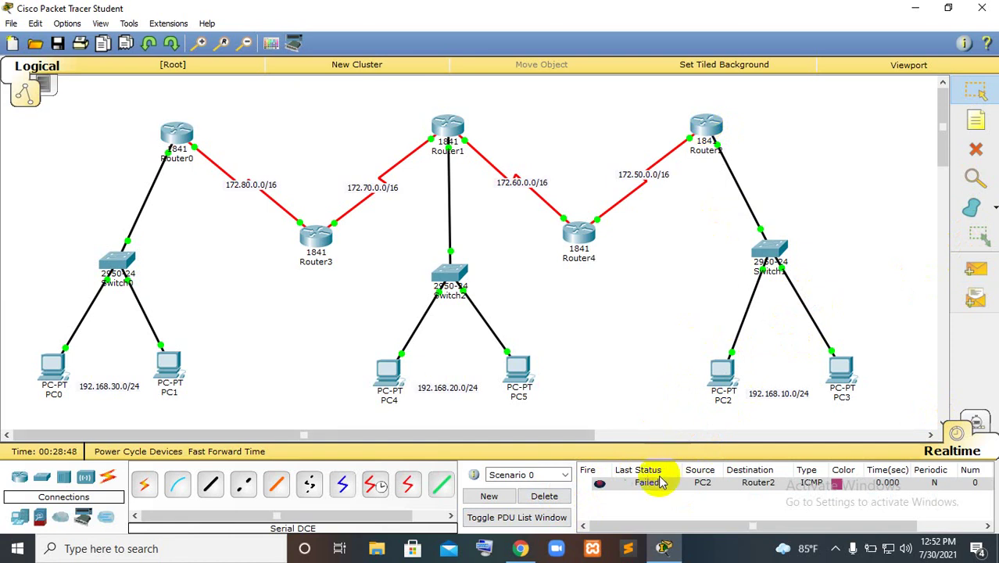
left_click(600, 483)
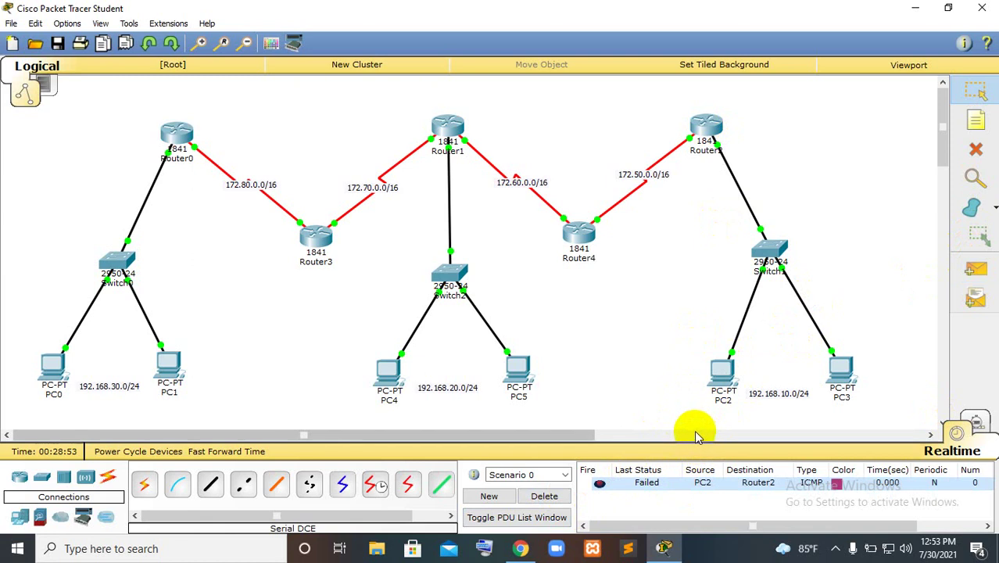
Check the static IP address, subnet mask and default gateway in PC3's IP configuration, and close its window.
left_click(838, 366)
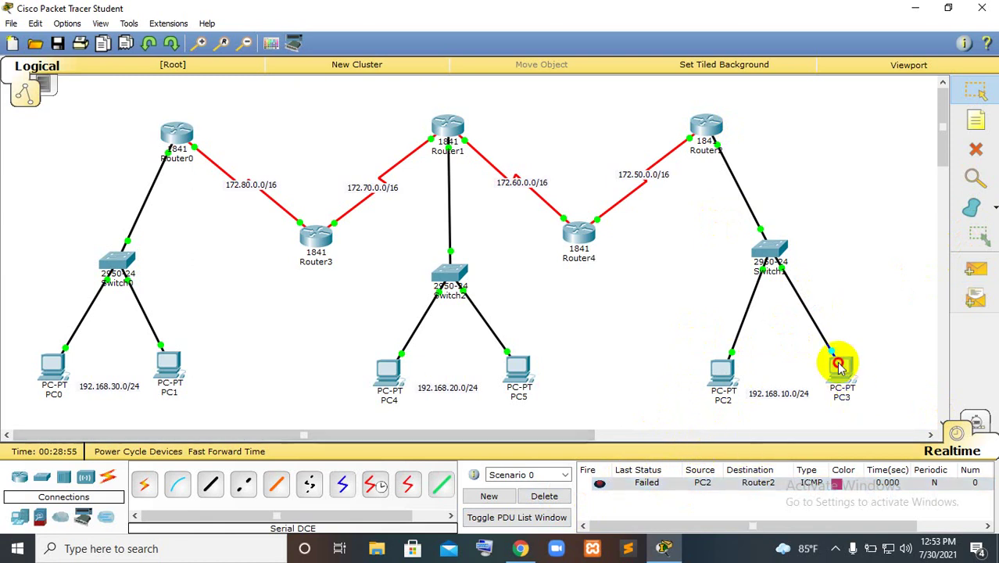
left_click(399, 155)
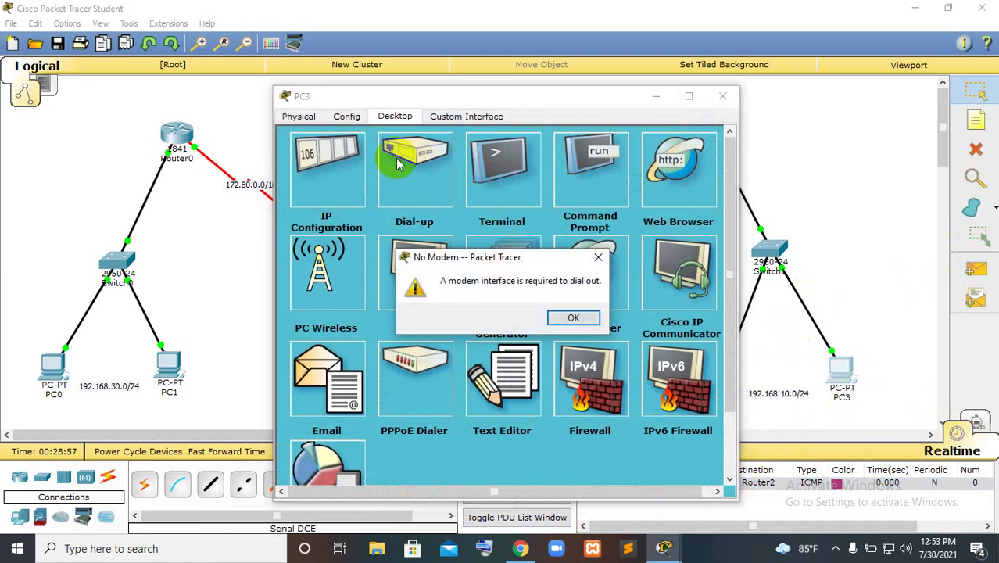
left_click(598, 257)
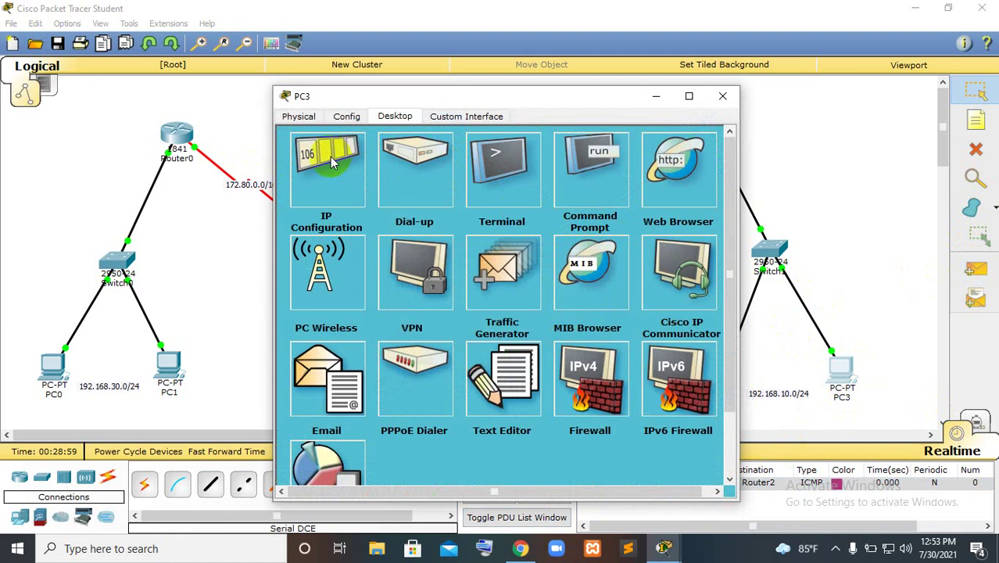
left_click(330, 160)
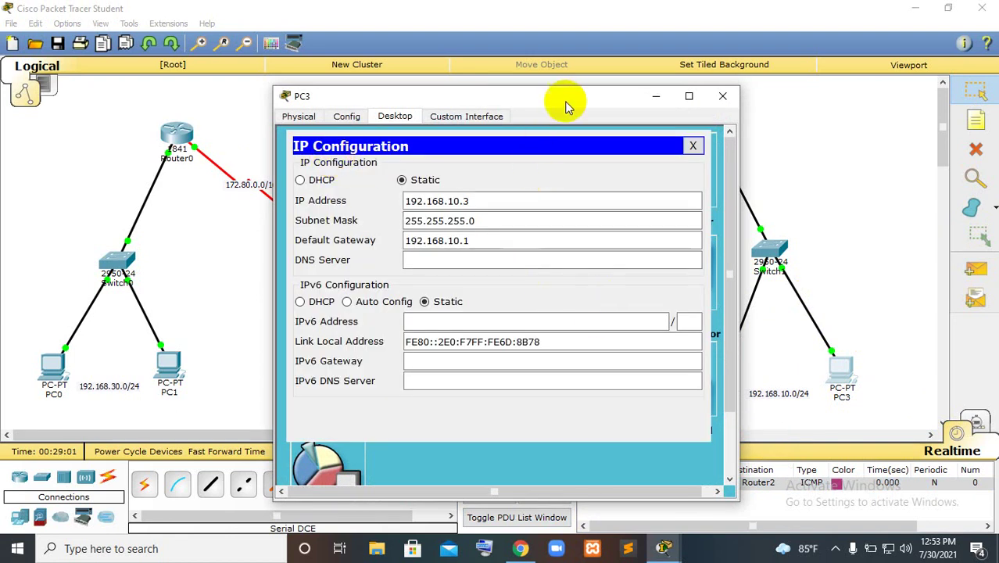
left_click_drag(566, 105, 404, 86)
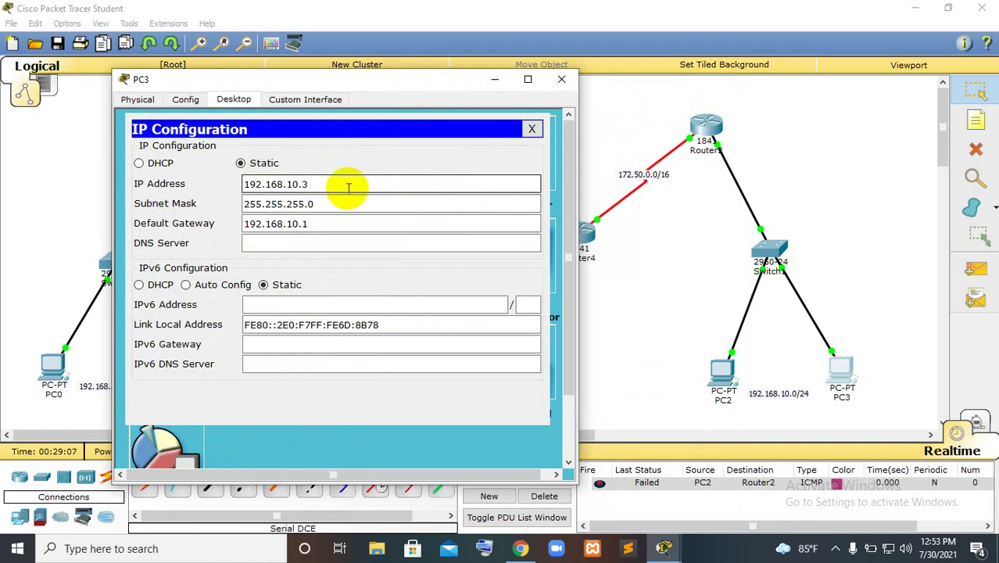
left_click(301, 224)
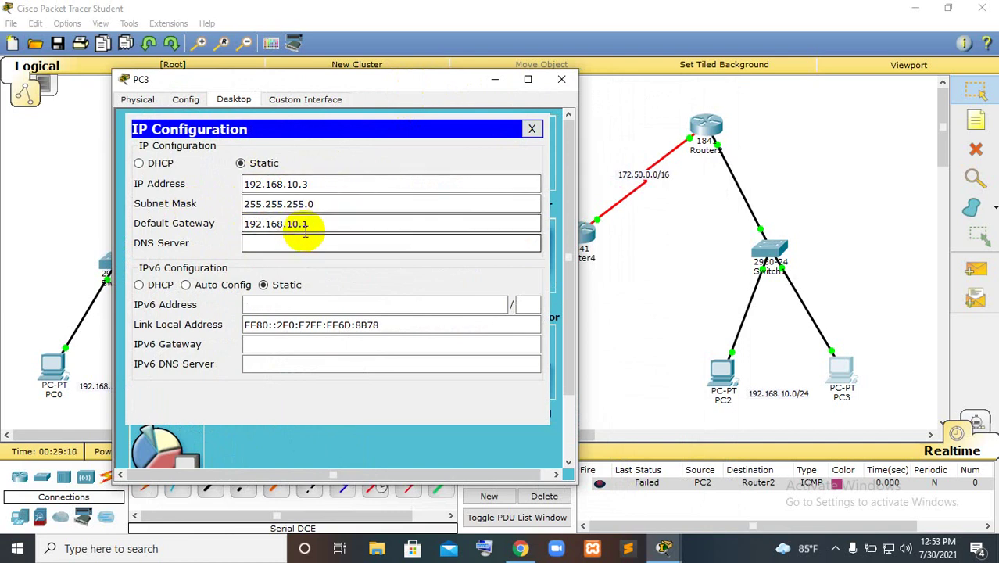
left_click(562, 79)
Check PC2's IP configuration against its network and default gateway, and close its window.
left_click(720, 372)
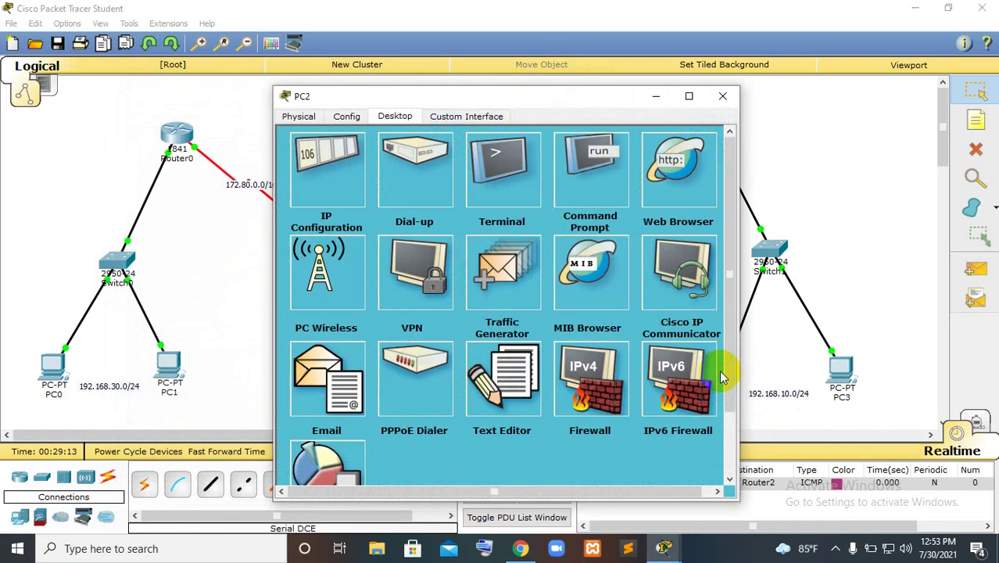
left_click(323, 156)
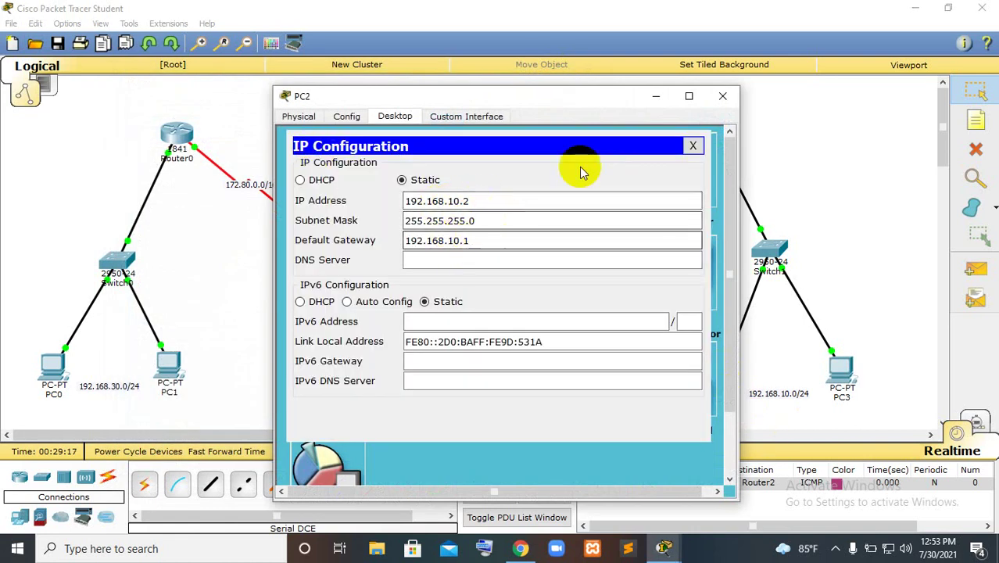
left_click(722, 95)
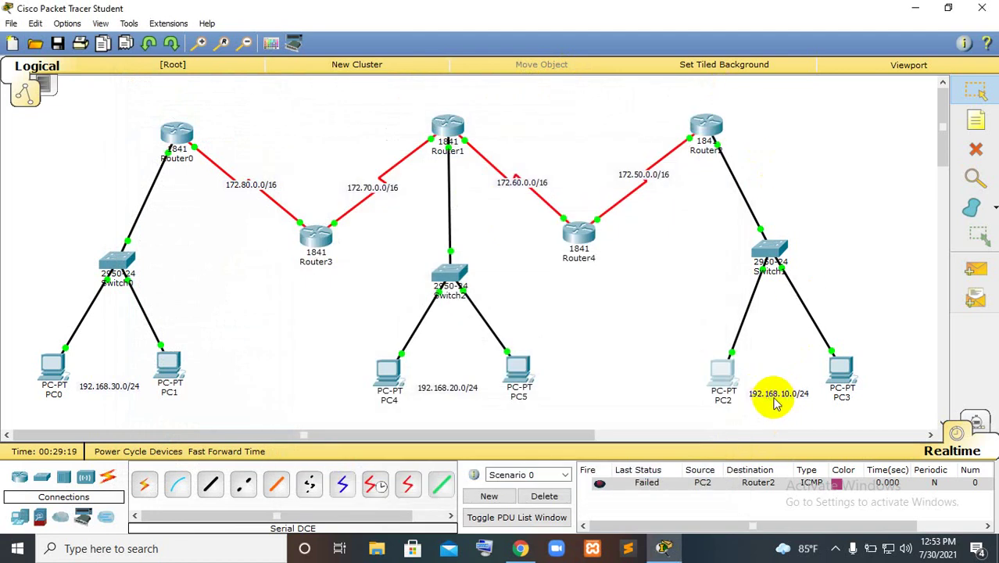
Review Router2's command history for the IP address assigned to interface f0/0, and close the router's window.
left_click(706, 121)
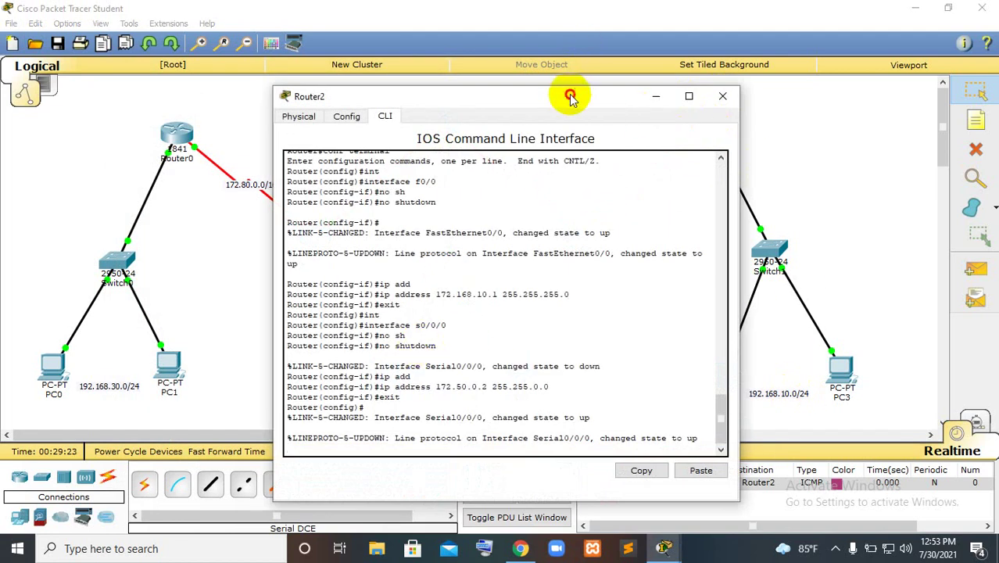
left_click_drag(573, 93, 495, 74)
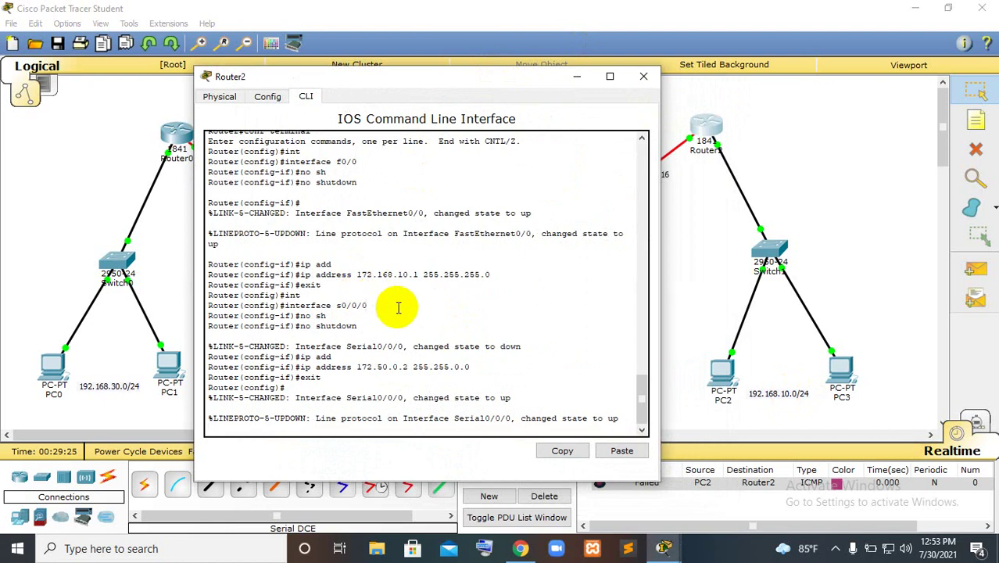
scroll(423, 358, "up", 4)
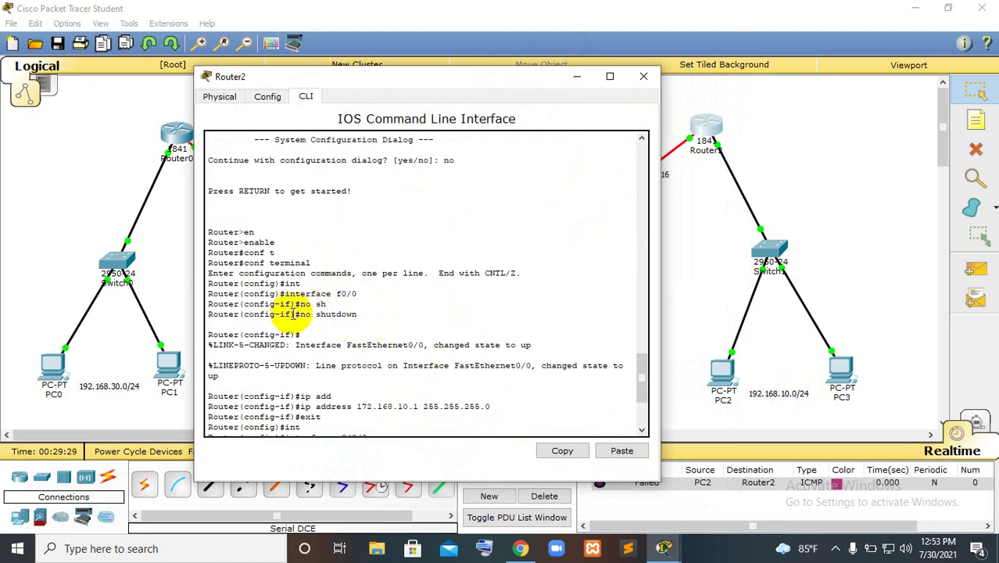
scroll(338, 309, "down", 1)
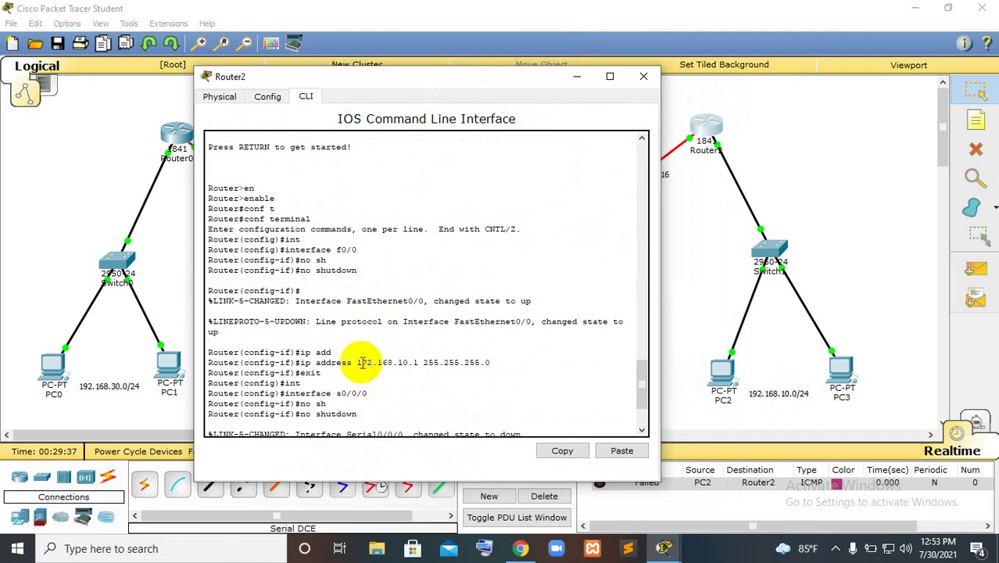
left_click_drag(356, 363, 375, 362)
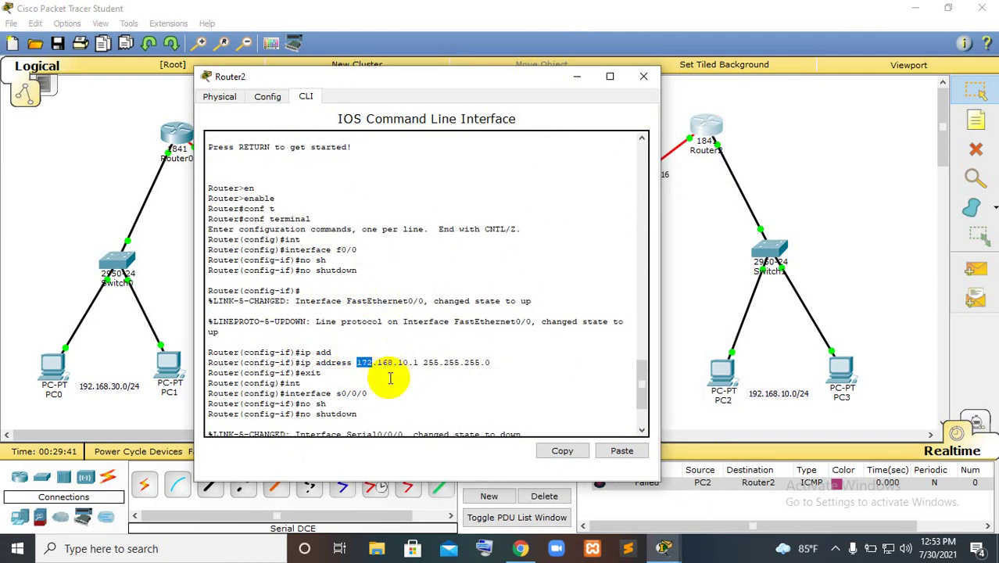
scroll(380, 362, "down", 5)
scroll(381, 360, "up", 9)
scroll(381, 360, "down", 10)
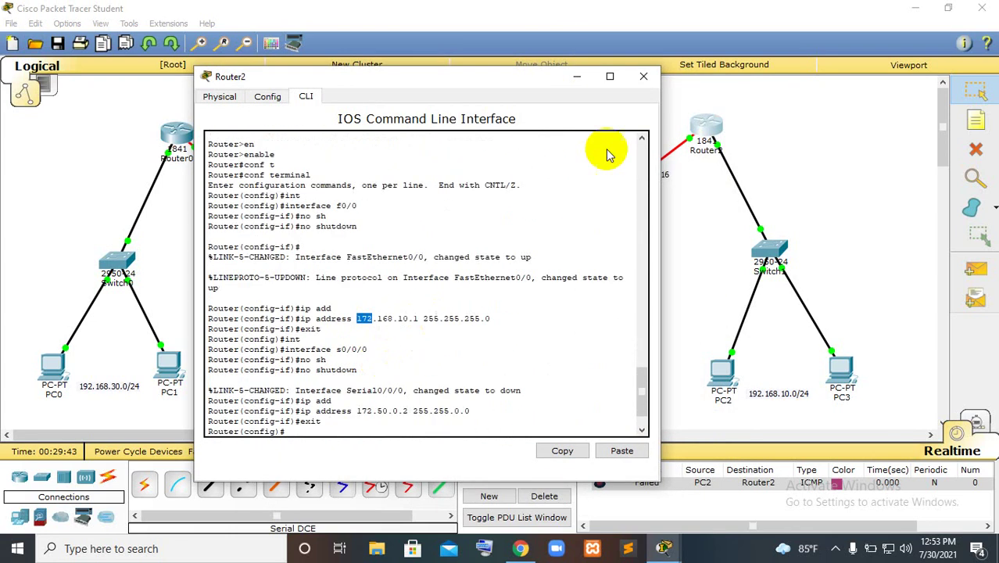
left_click(643, 76)
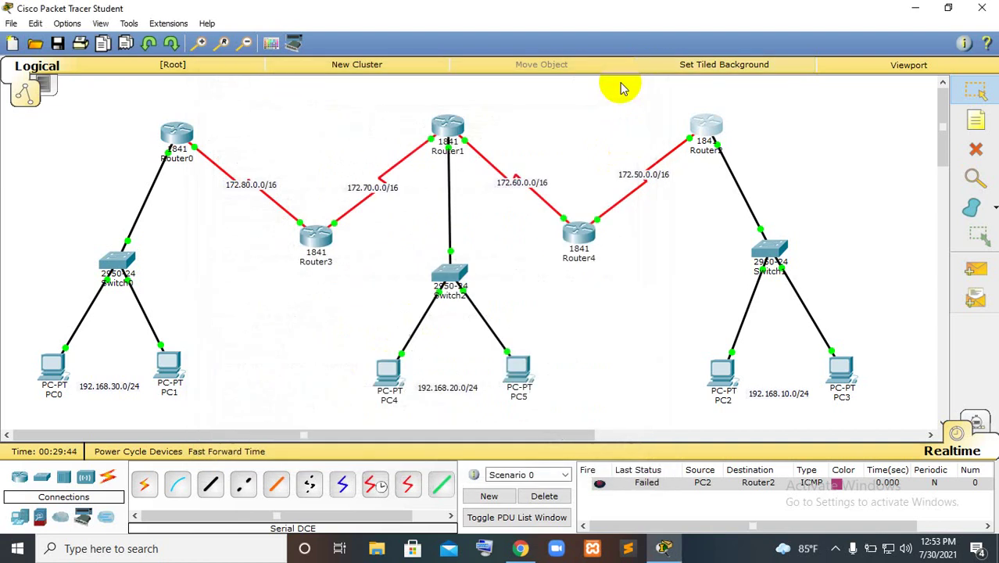
Reopen Router2's command line, select interface f0/0 and enable it with no shutdown.
left_click(704, 132)
key("Return")
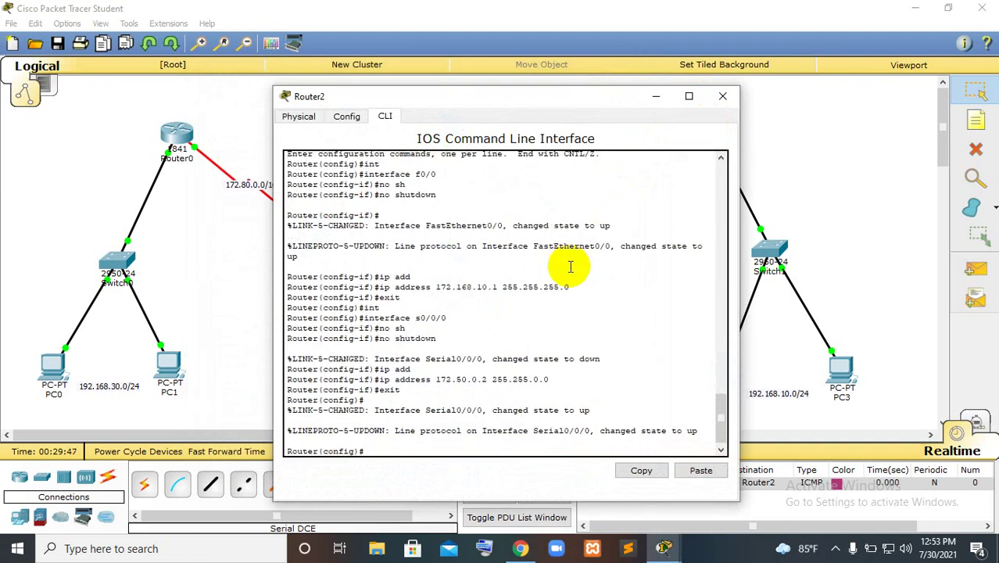
type("int")
key("Tab")
type("f0/")
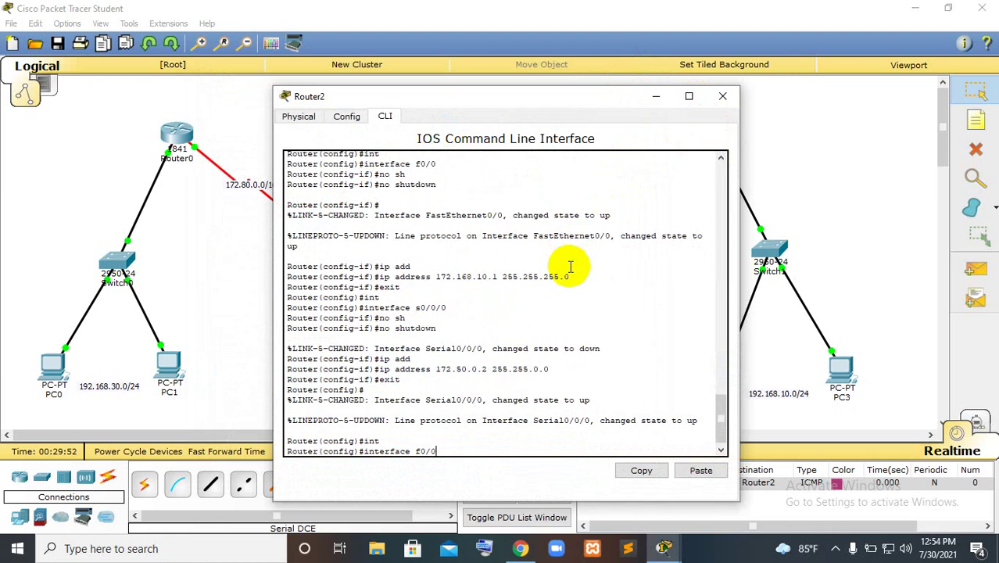
key("Return")
type("no sh")
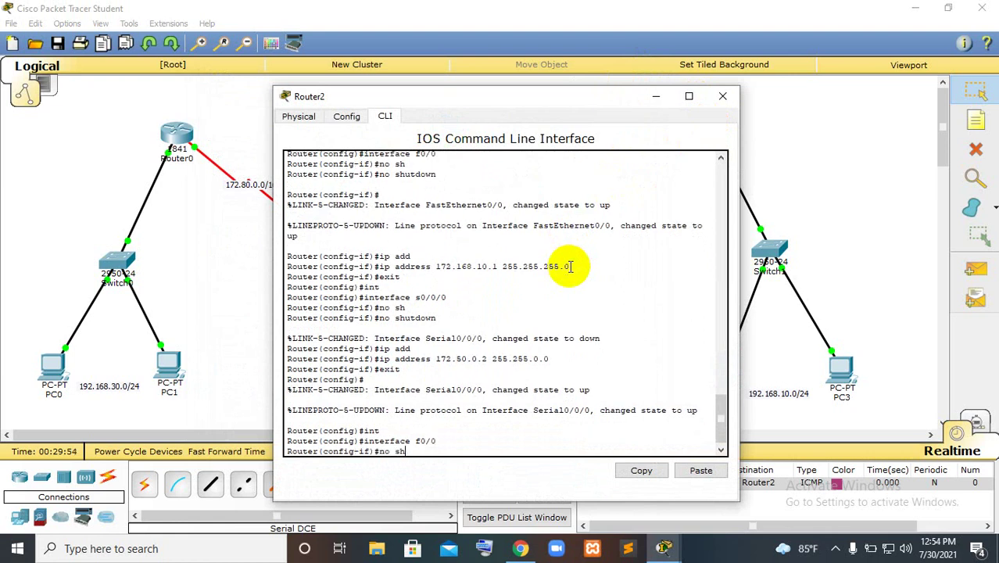
key("Tab")
key("Return")
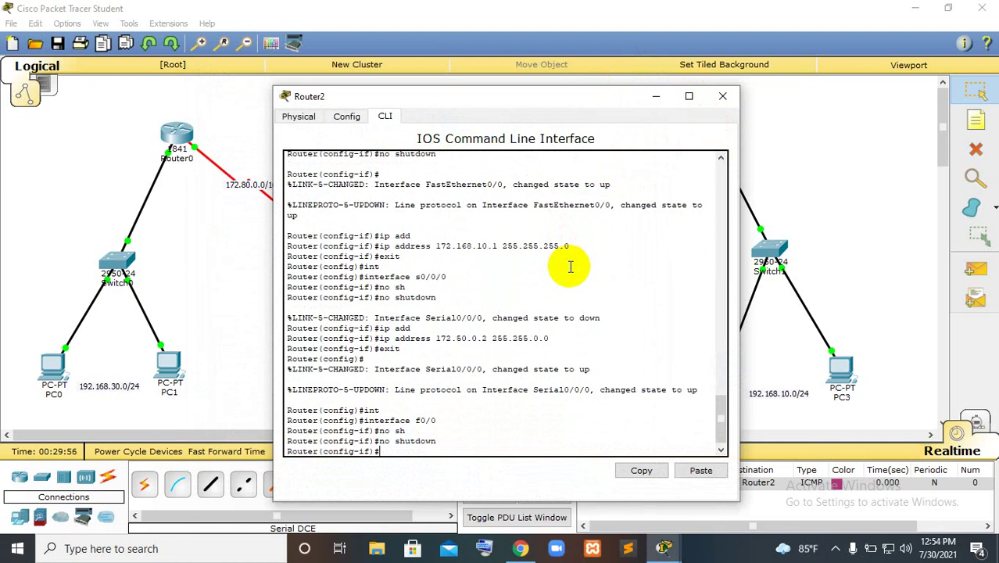
Assign IP address 192.168.10.1 with mask 255.255.255.0 to Router2's f0/0 interface, exit interface configuration and close the router's window.
type("ip add")
key("Tab")
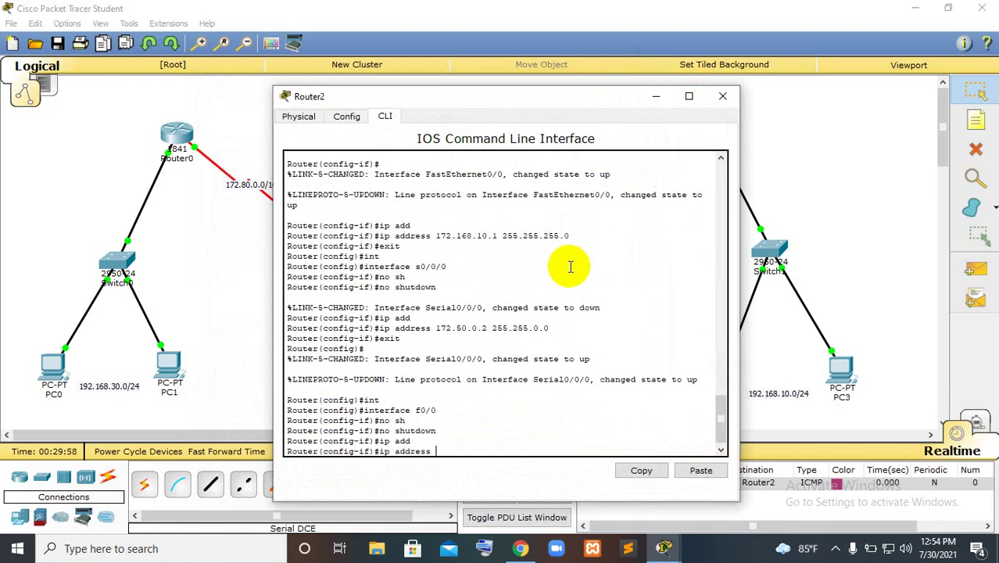
type("192.168.10.1 255.255.255.0")
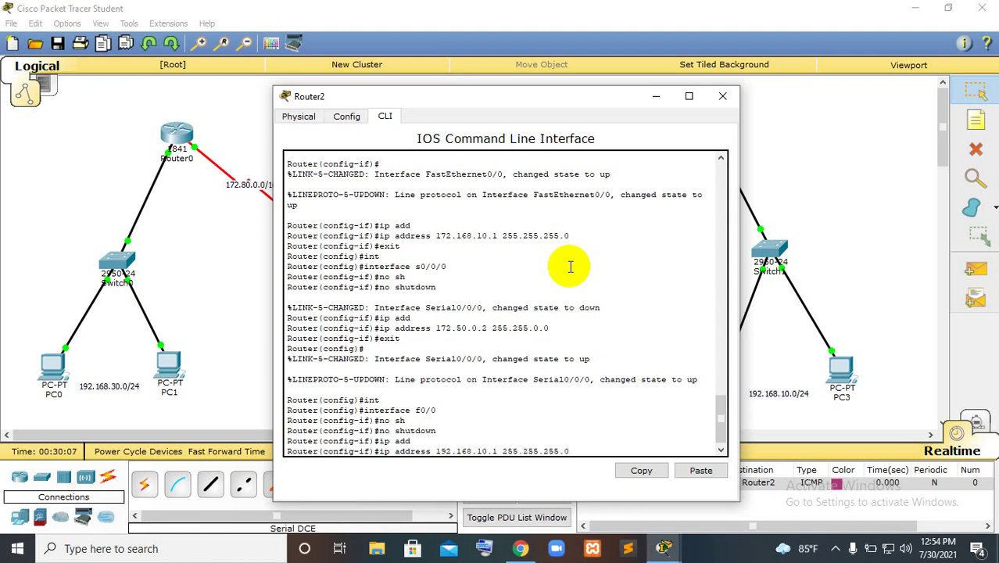
key("Return")
type("er(config-if)#e")
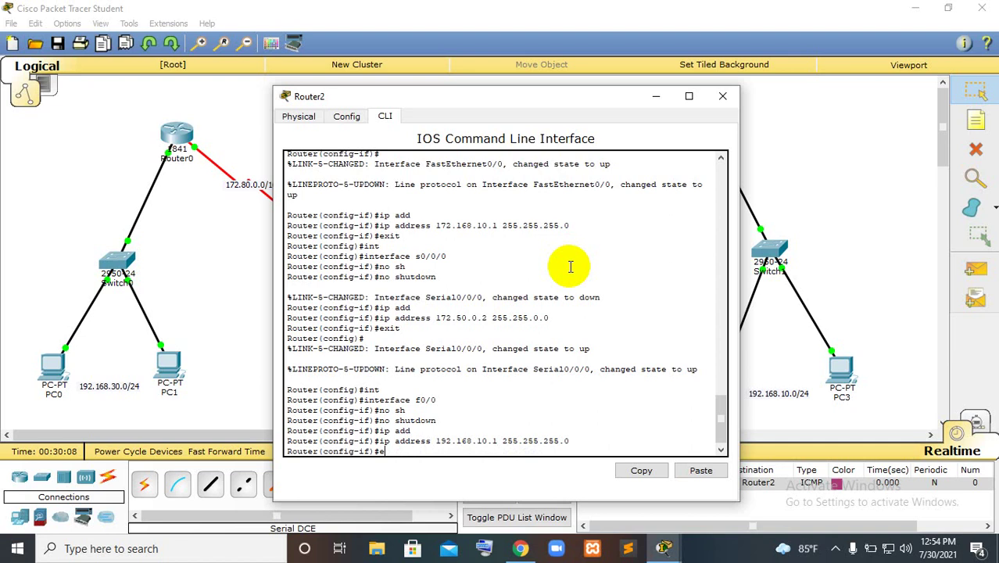
type("xit")
key("Return")
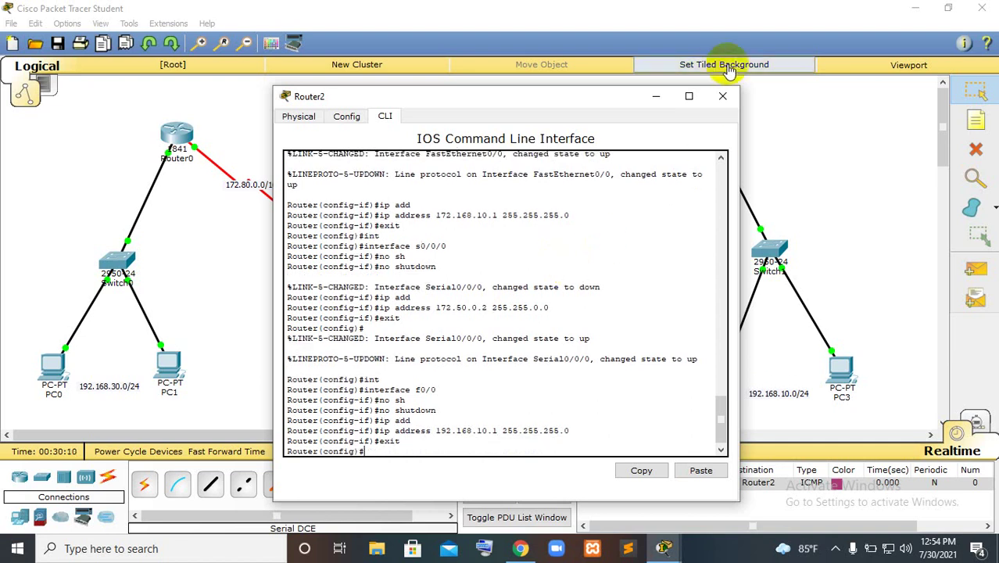
left_click(721, 97)
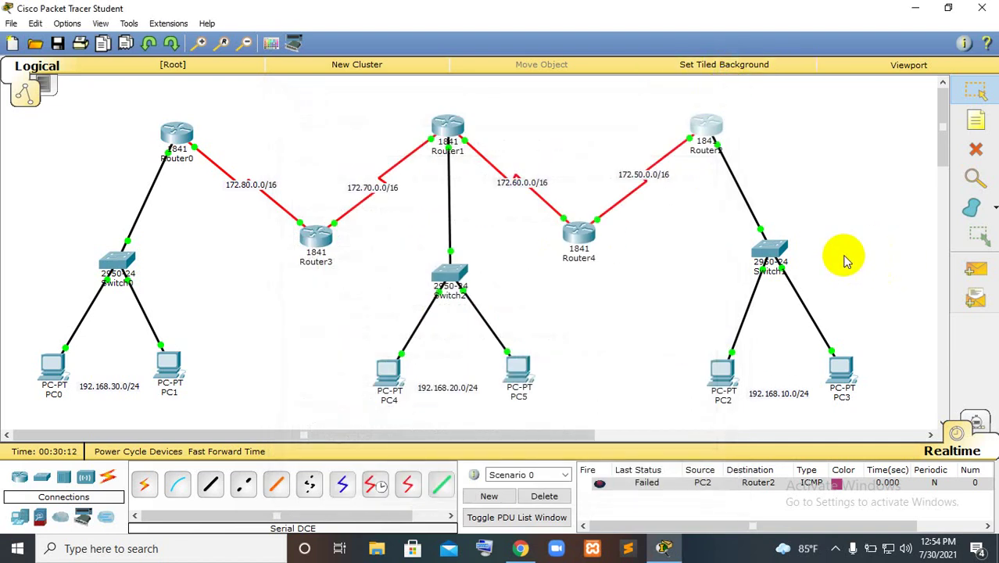
Clear the failed test from the scenario and send a simple PDU from PC3 to Router2.
left_click(544, 496)
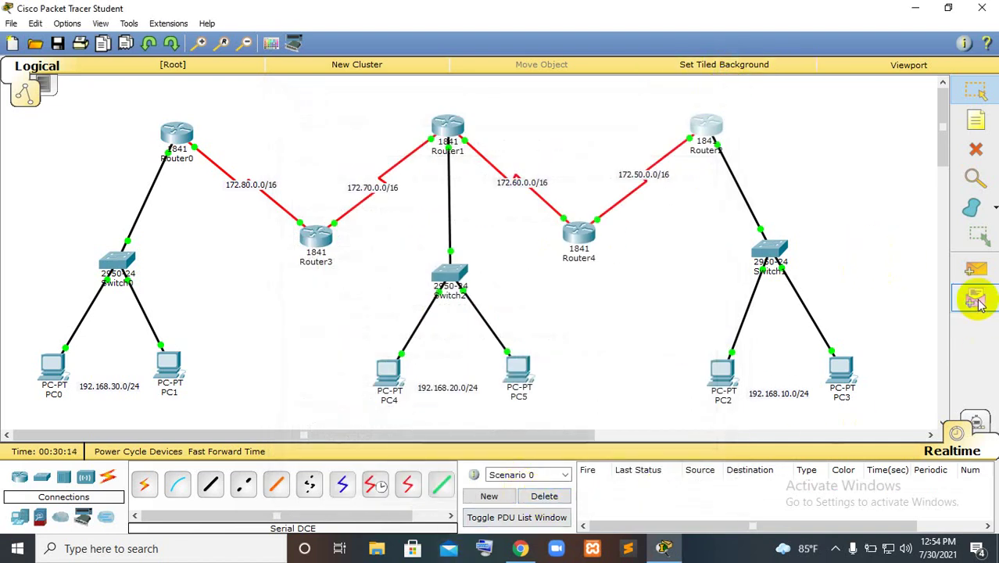
left_click(974, 267)
left_click(843, 372)
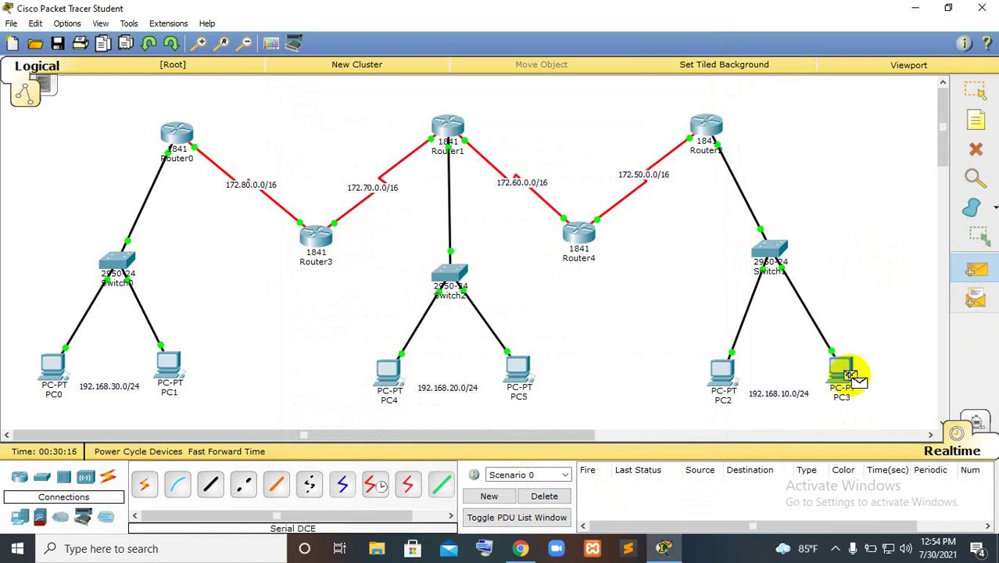
left_click(706, 123)
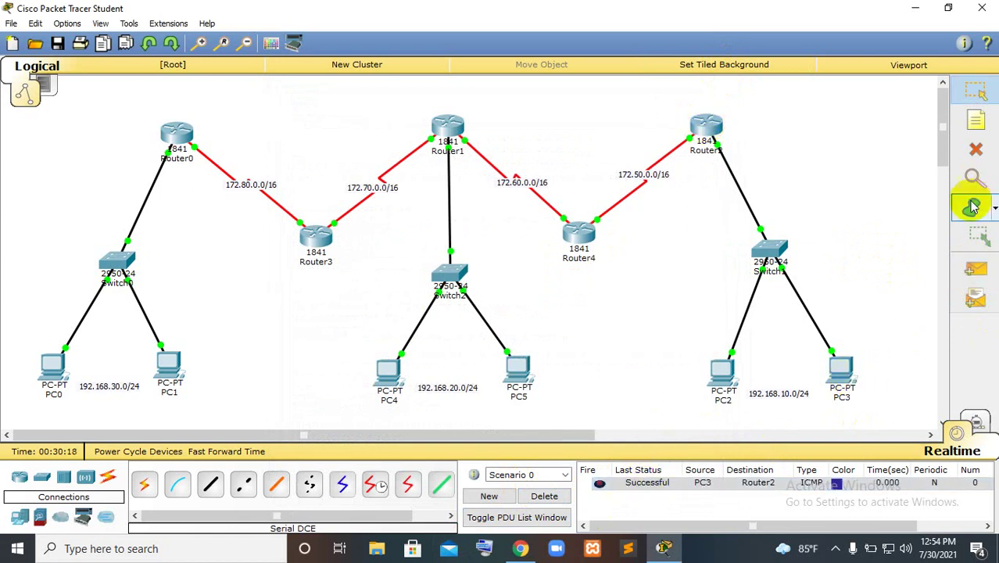
Send a simple PDU from PC2 to Router2 and delete the scenario's test PDUs.
left_click(977, 267)
left_click(721, 376)
left_click(709, 132)
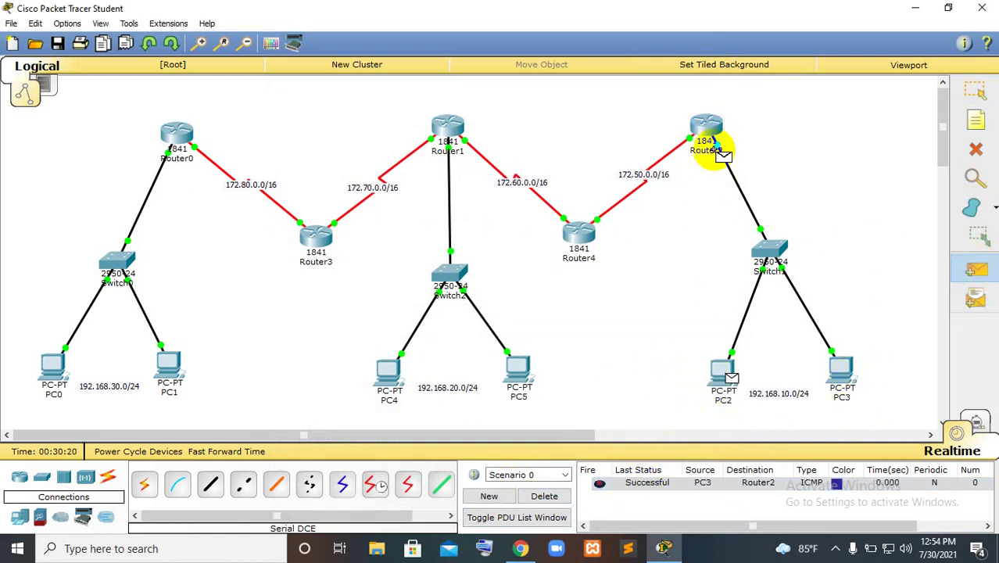
left_click(547, 497)
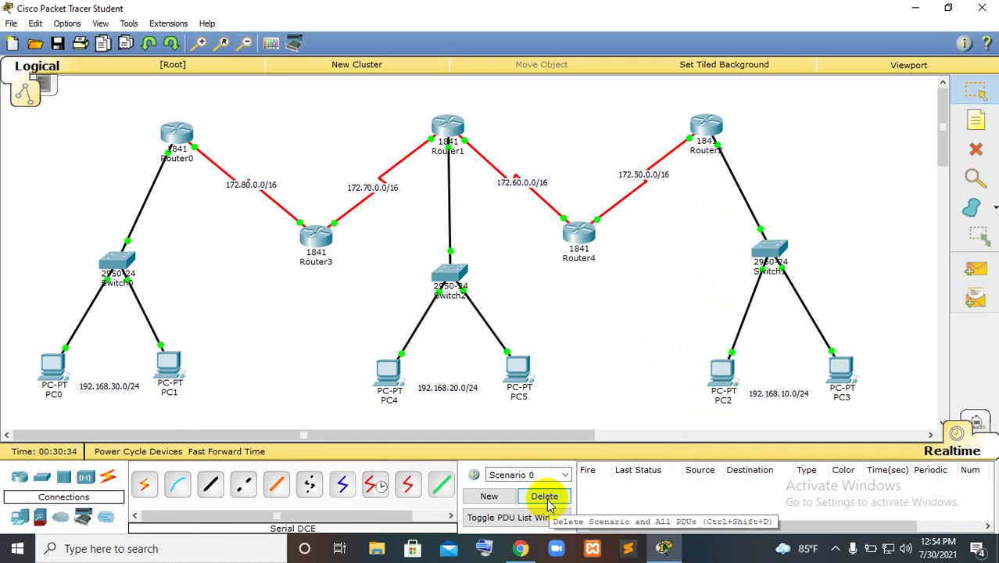
Open Router0's command line and enter EIGRP router configuration with autonomous system number 10.
left_click(177, 135)
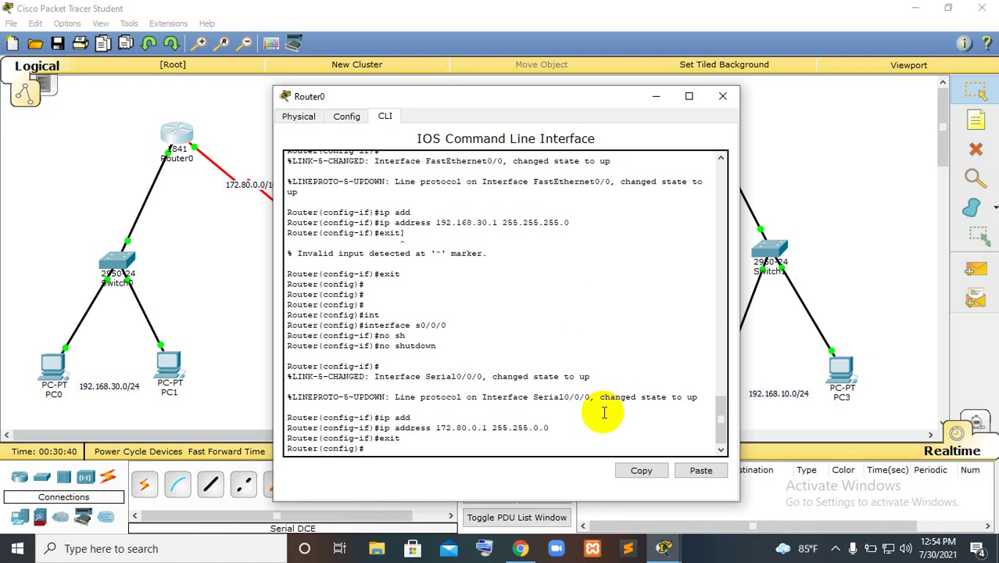
key("Return")
key("Return")
key("Return")
key("Return")
key("Return")
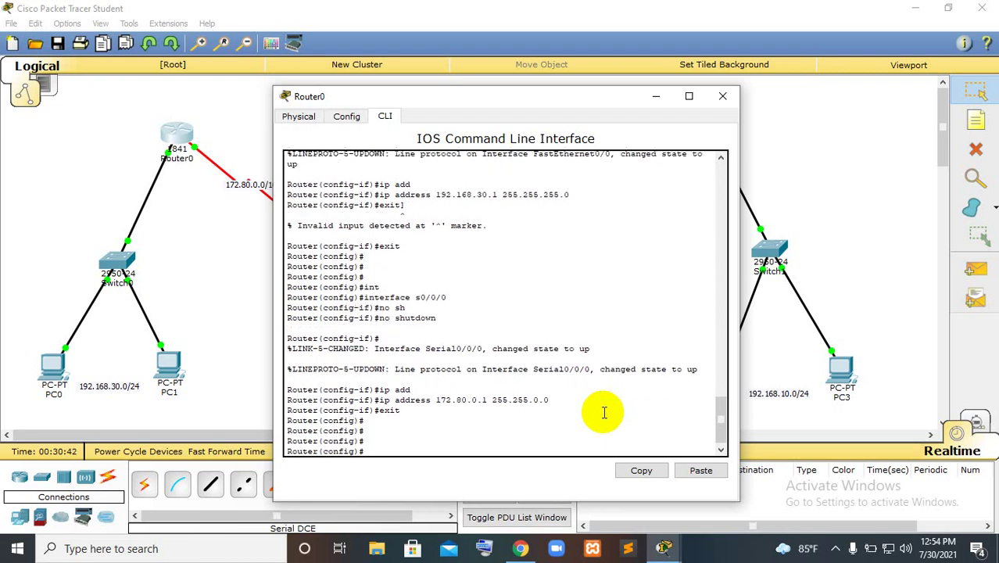
type("route")
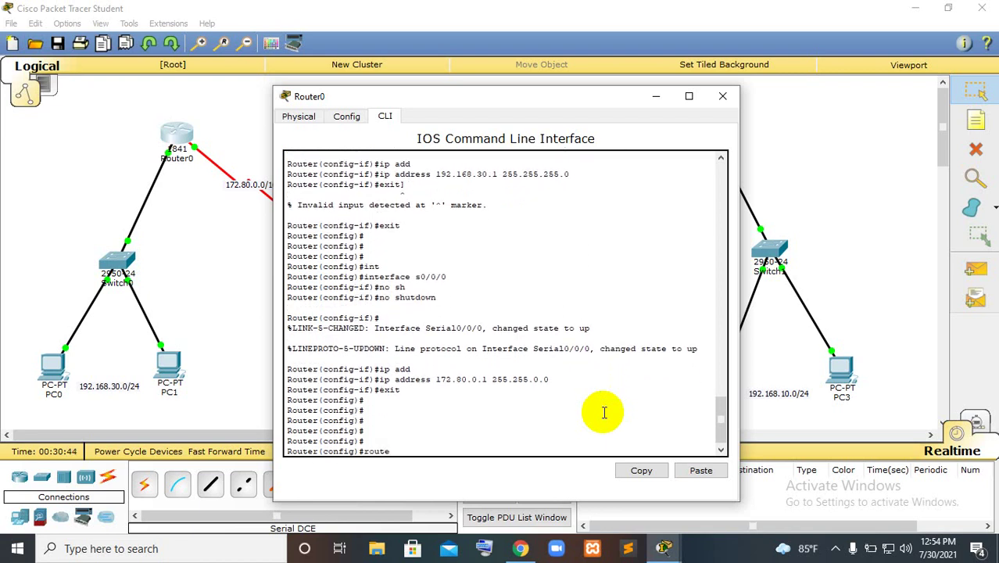
type("r eigrp")
type("10")
key("Return")
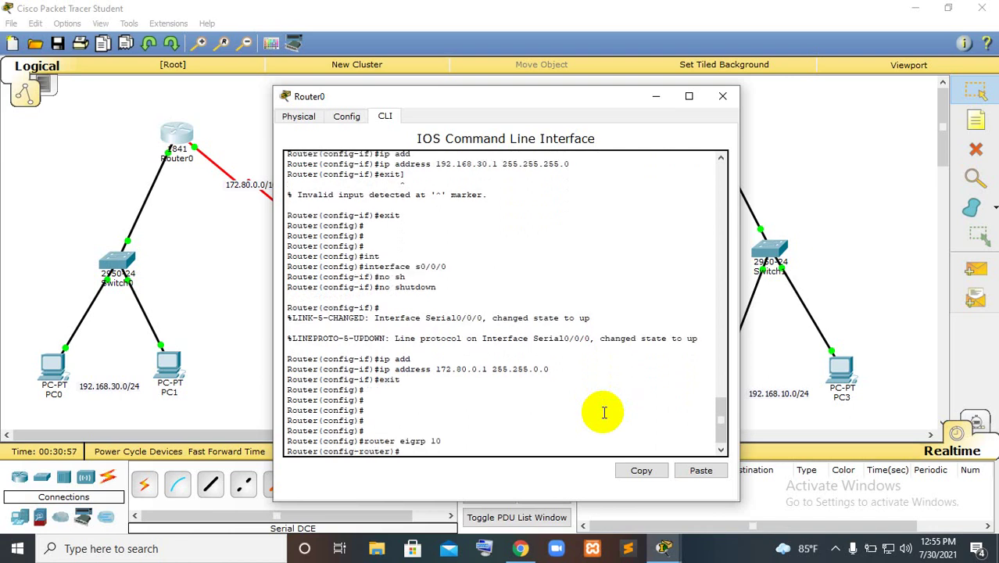
Advertise network 192.168.30.0 with wildcard mask 0.0.0.255 in Router0's EIGRP 10 configuration.
left_click_drag(510, 97, 656, 81)
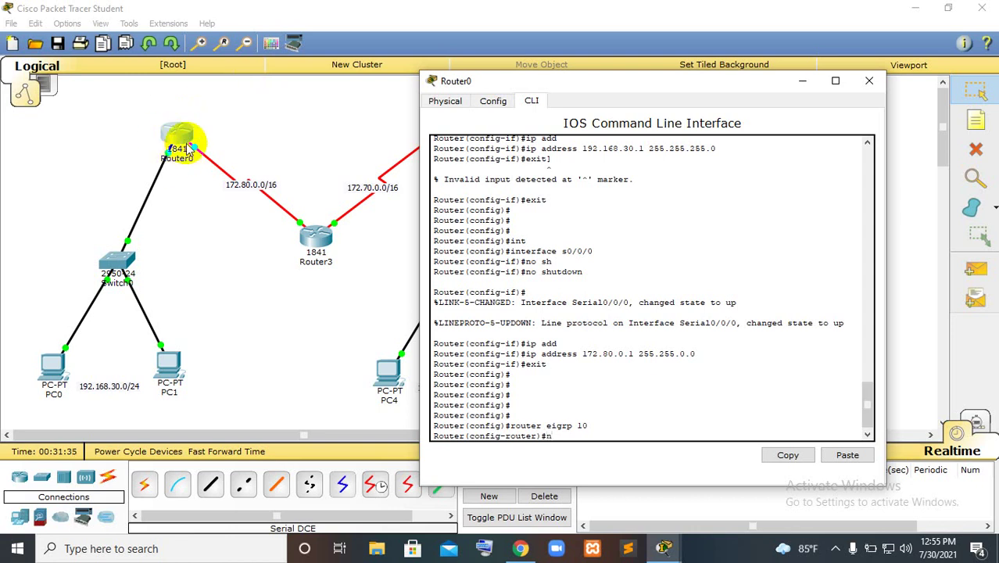
key("Tab")
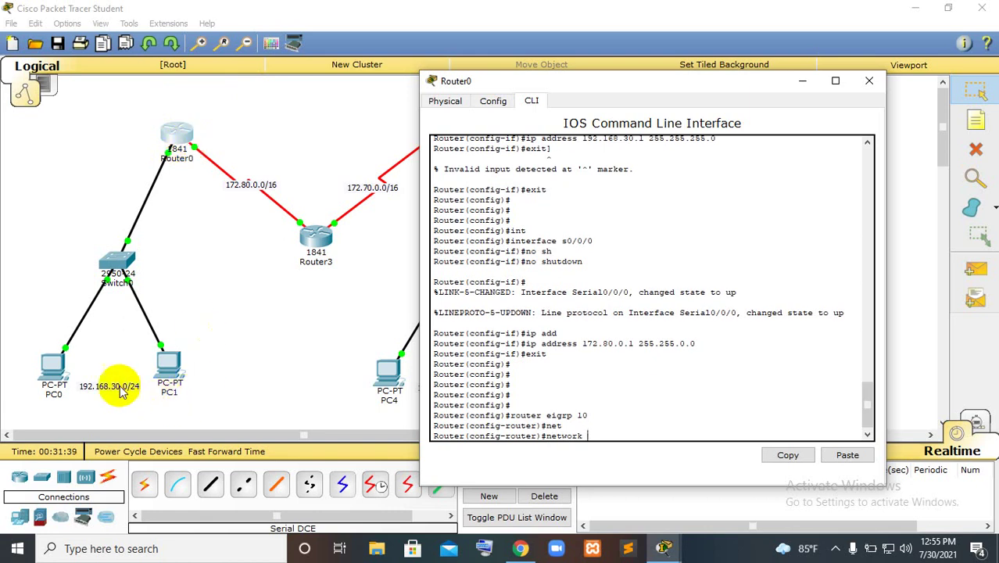
type("192")
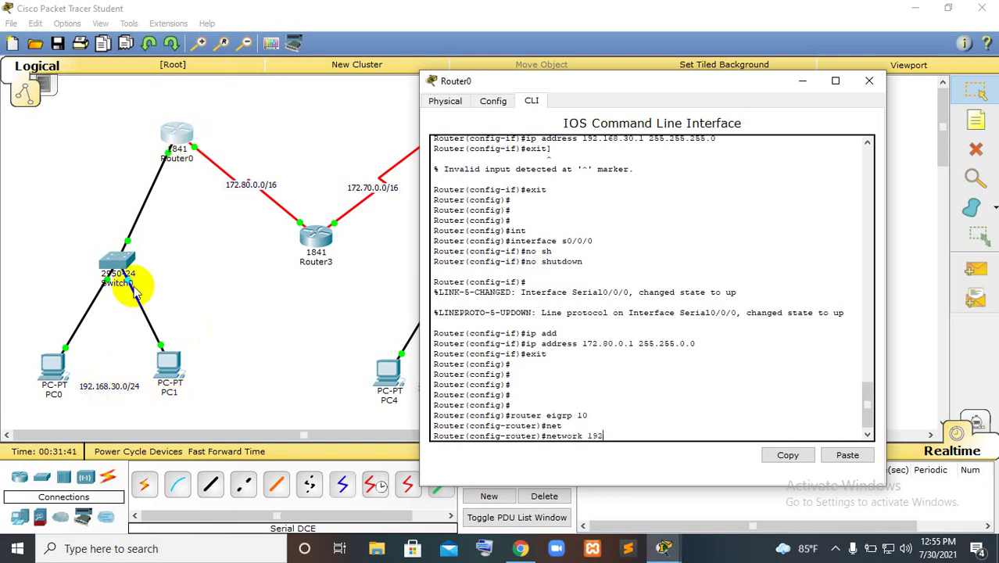
type(".168.30.")
type("0.")
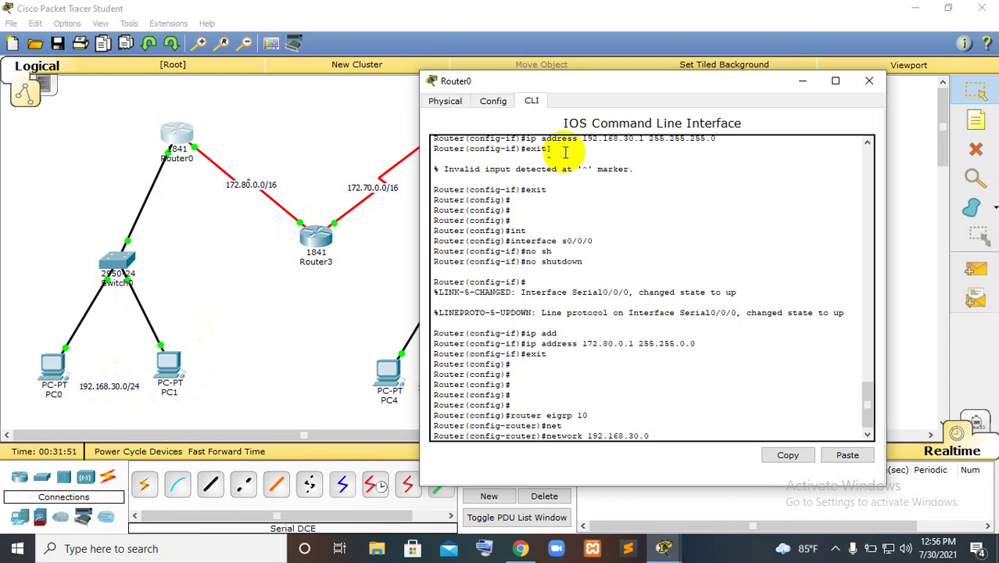
type("0.0.0.255")
key("Return")
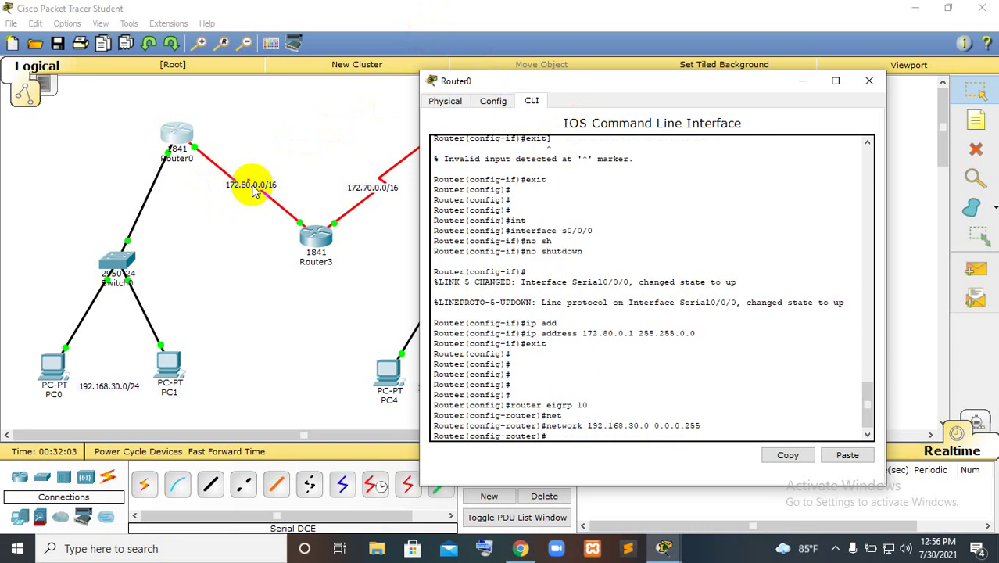
Advertise network 172.80.0.0 with wildcard mask 0.0.255.255 in Router0's EIGRP, exit router configuration and close the router's window.
key("Up")
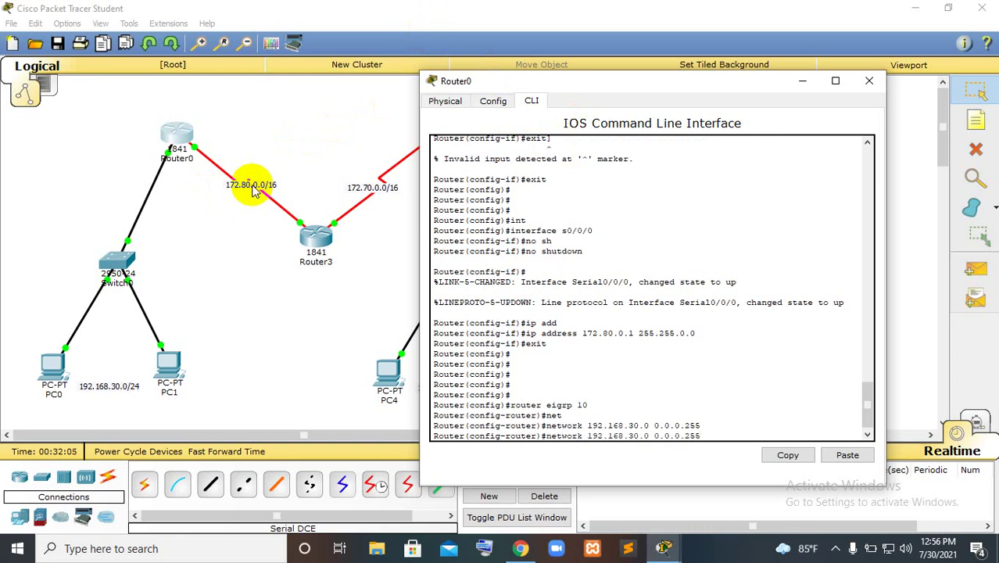
key("Left")
key("Left")
key("Left")
key("Left")
key("Left")
key("Left")
key("Left")
key("Left")
key("Left")
key("Left")
key("Left")
key("Left")
key("Left")
key("BackSpace")
type("7")
key("Right")
key("Right")
key("Right")
key("BackSpace")
key("BackSpace")
type("0")
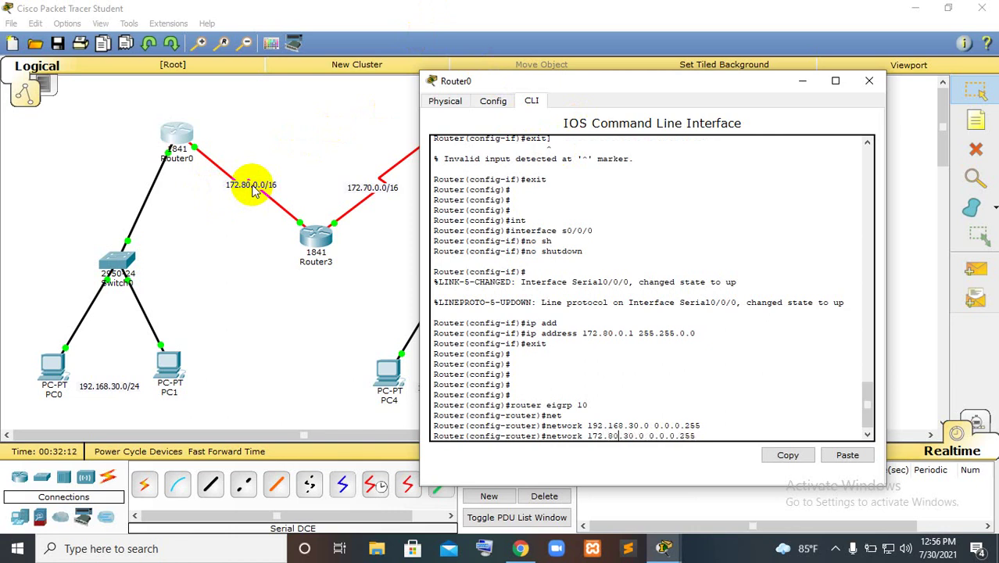
key("Right")
key("Right")
key("BackSpace")
key("Right")
key("Right")
key("Right")
key("Right")
key("Right")
key("Right")
key("Right")
key("Right")
key("BackSpace")
type("255")
key("Right")
key("Right")
key("Right")
key("Right")
key("Return")
type("e")
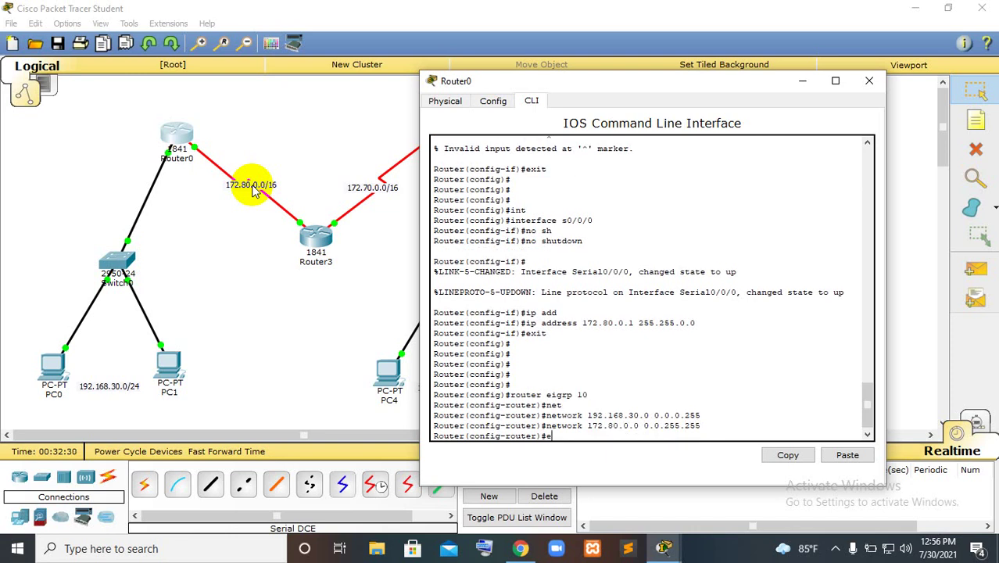
type("xit")
key("Return")
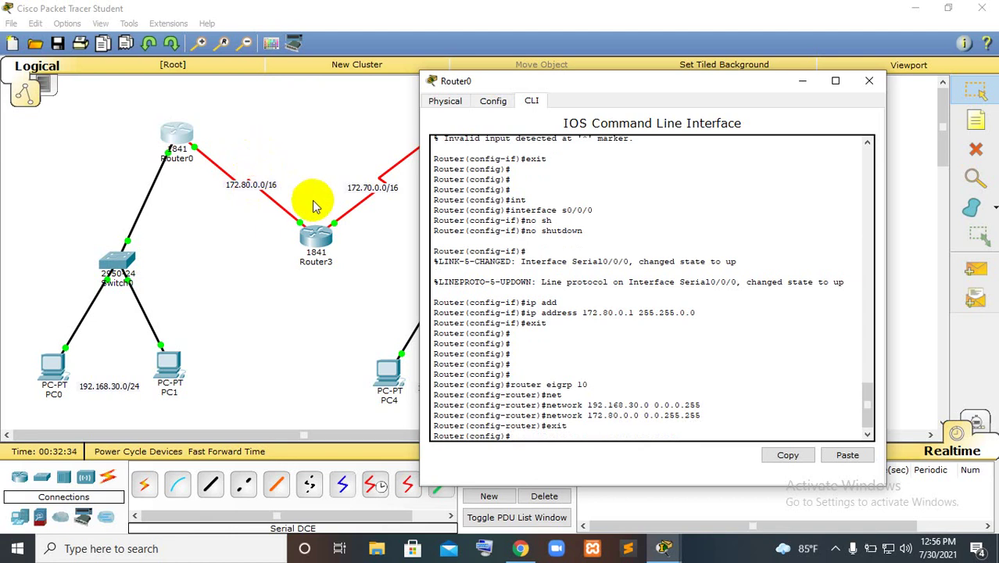
left_click(868, 81)
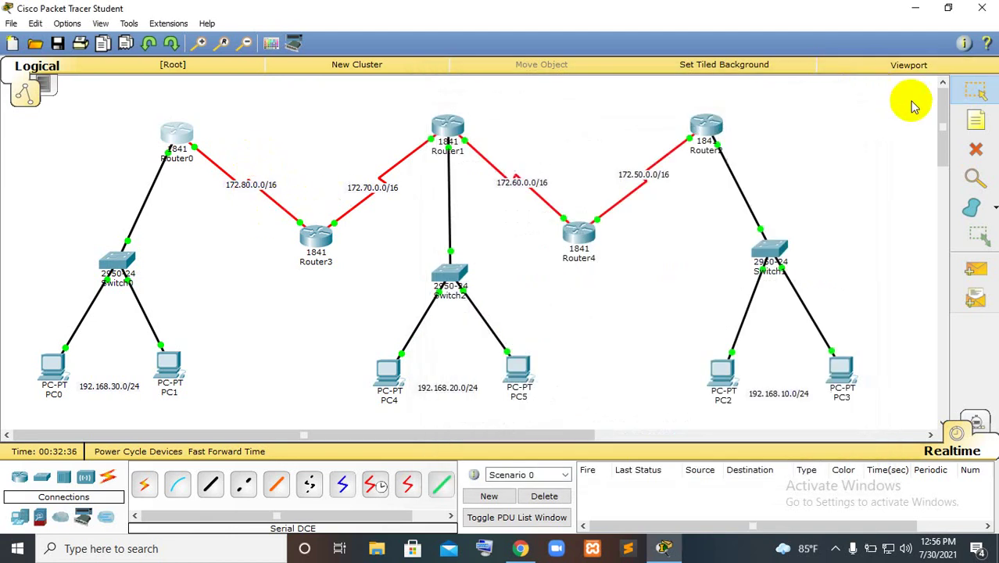
Open Router3's command line and enter EIGRP router configuration with autonomous system number 10.
left_click(315, 235)
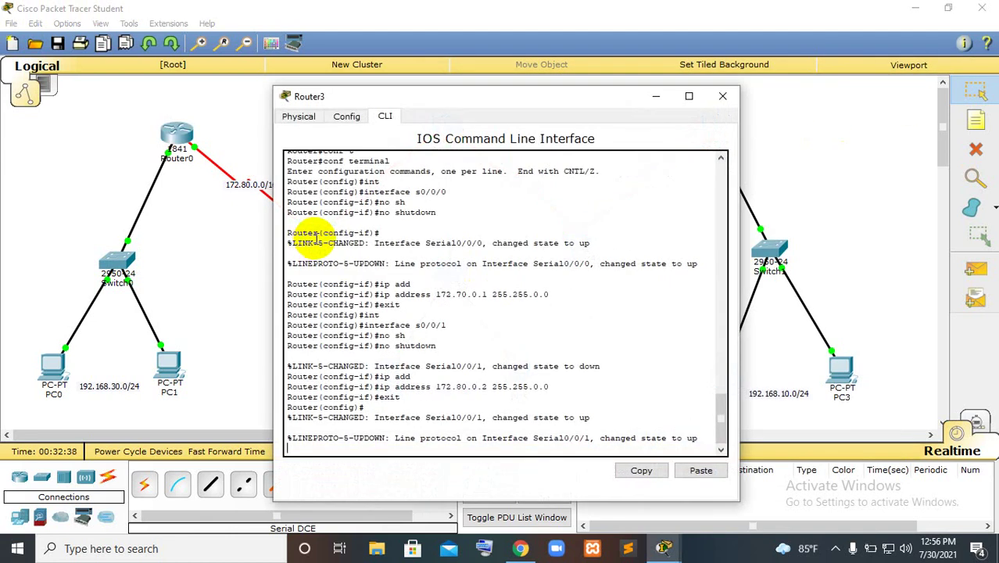
left_click_drag(473, 94, 591, 67)
key("Return")
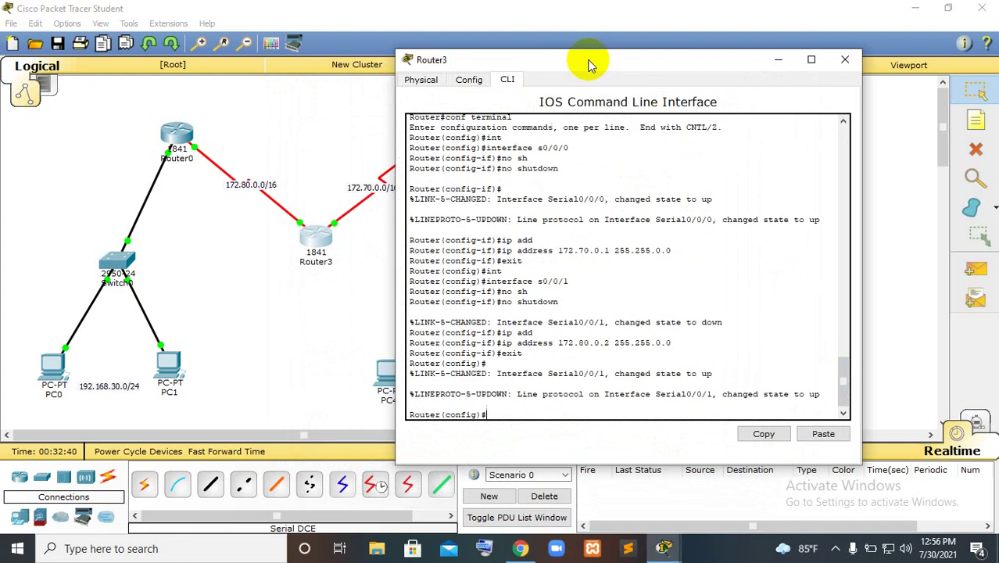
type("router eigrp 10")
key("Return")
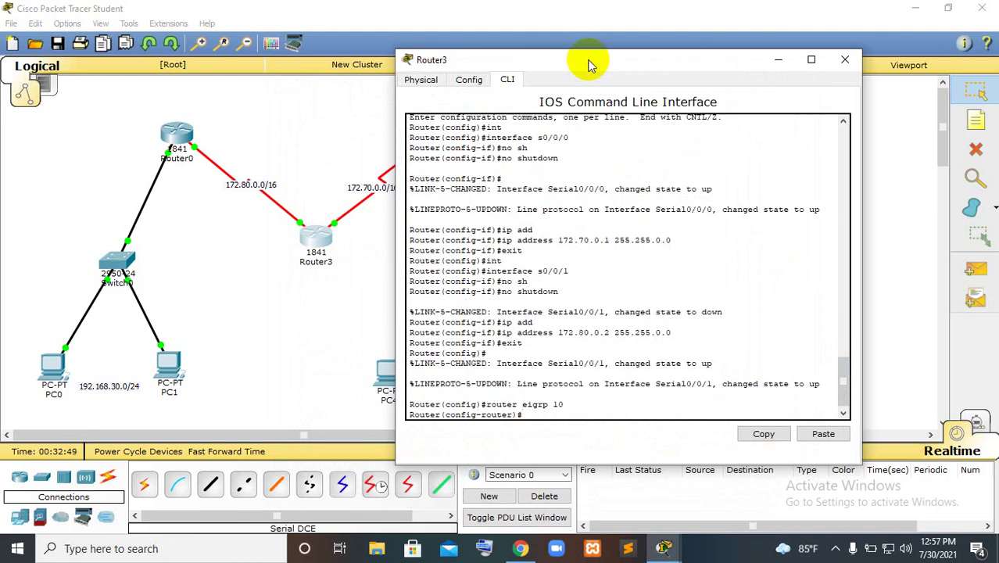
Advertise network 172.80.0.0 with wildcard mask 0.0.255.255 in Router3's EIGRP 10 configuration.
type("net")
key("Tab")
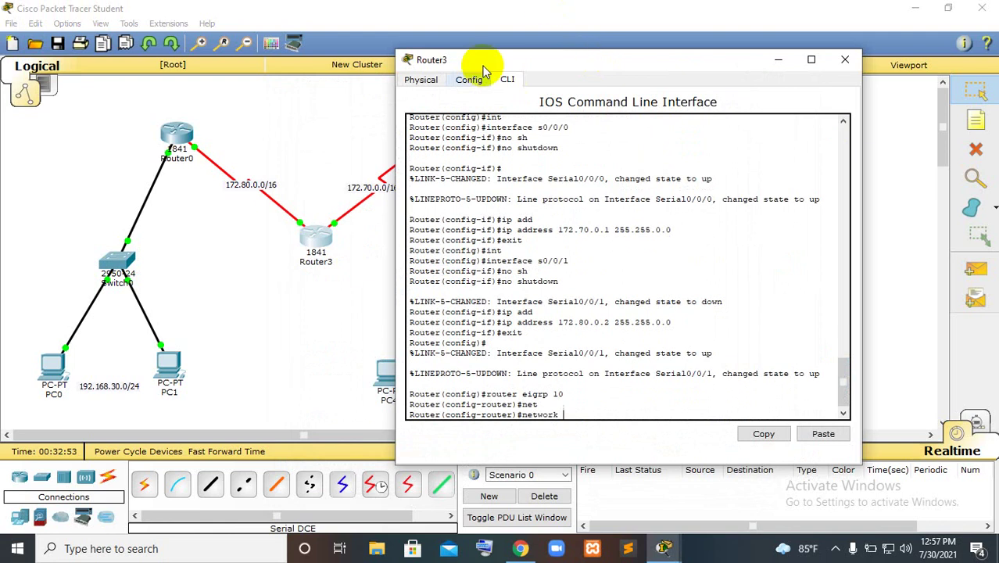
type("172.80")
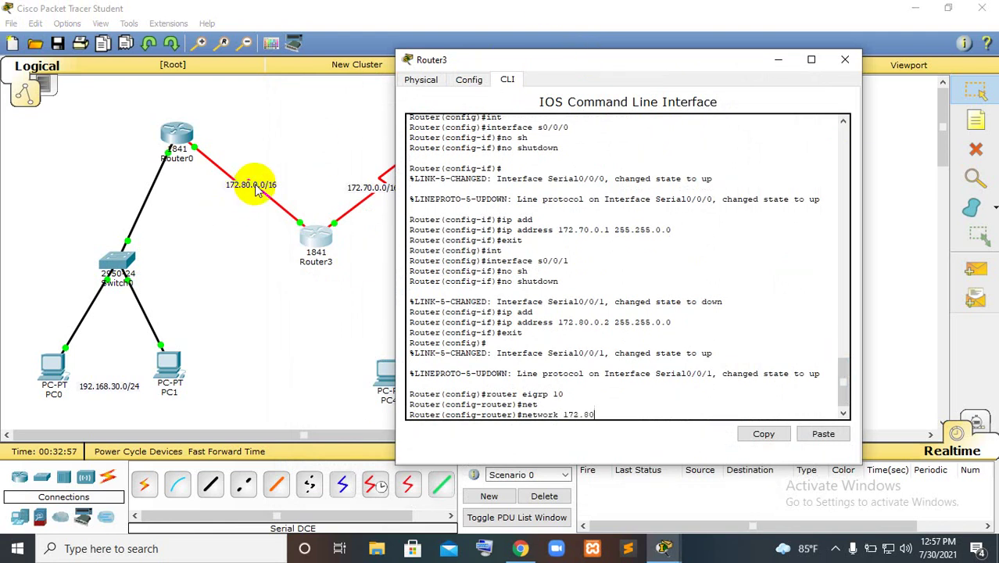
type(".0.0 0.0.255.255")
key("Return")
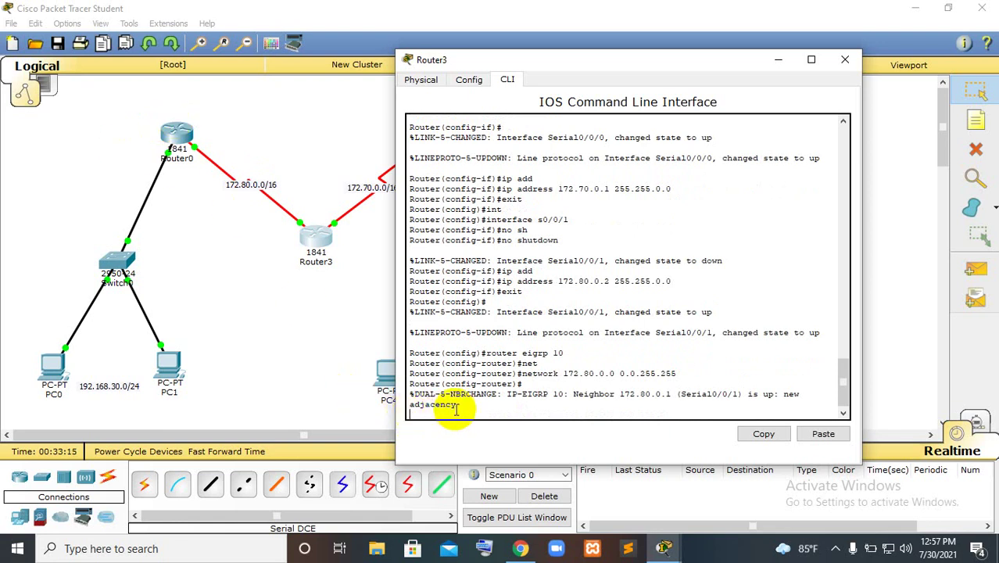
key("Return")
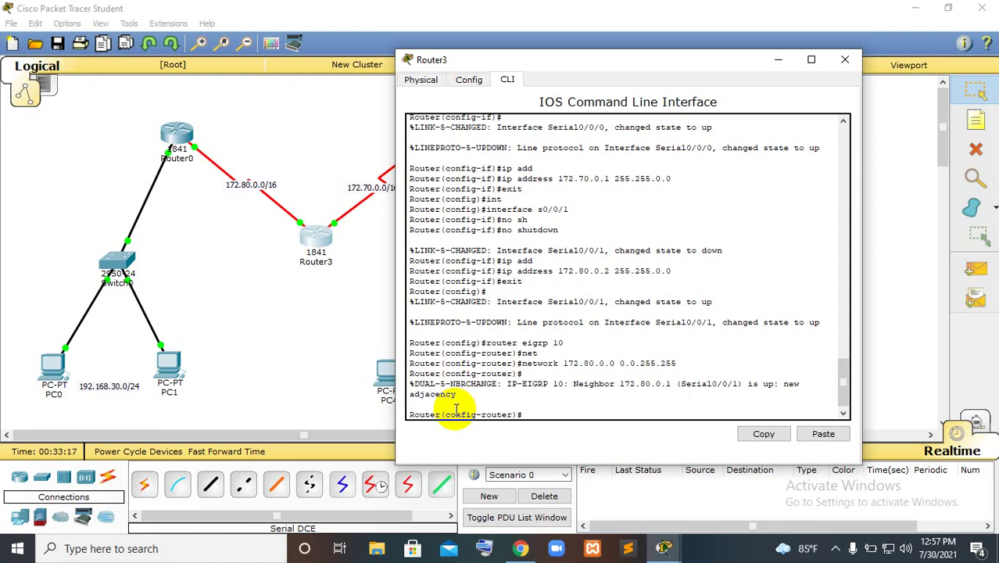
Advertise network 172.70.0.0 with wildcard mask 0.0.255.255 in Router3's EIGRP, exit router configuration and close the router's window.
key("Up")
key("Left")
key("Left")
key("Left")
key("Left")
key("Left")
key("Left")
key("Left")
key("Left")
key("Left")
key("Left")
key("Left")
key("Left")
key("Left")
key("Left")
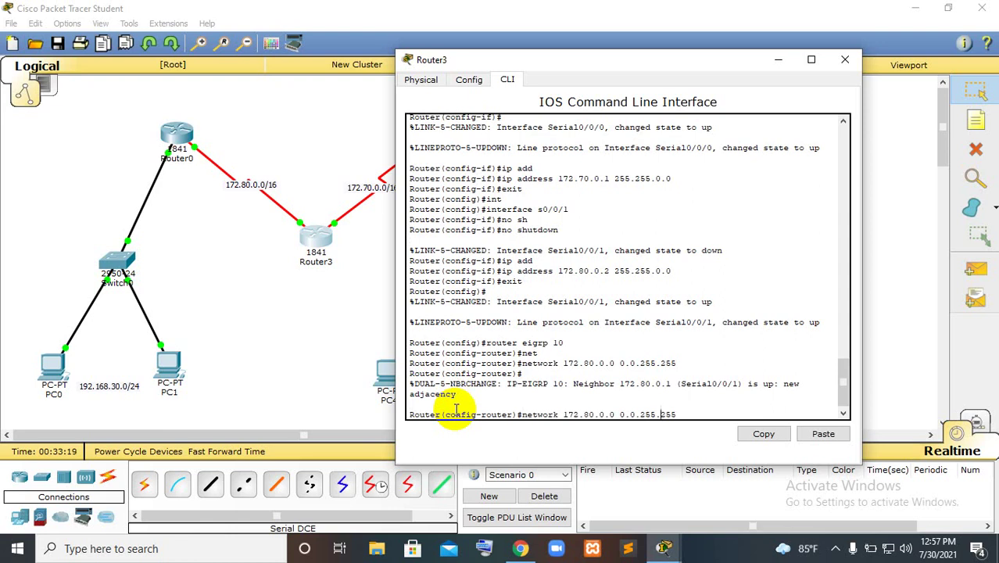
key("Left")
key("Left")
key("Left")
key("BackSpace")
type("7")
key("Right")
key("Right")
key("Right")
key("Right")
key("Right")
key("Right")
key("Right")
key("Right")
key("Right")
key("Right")
key("Right")
key("Right")
key("Right")
key("Right")
key("Right")
key("Return")
type("ex")
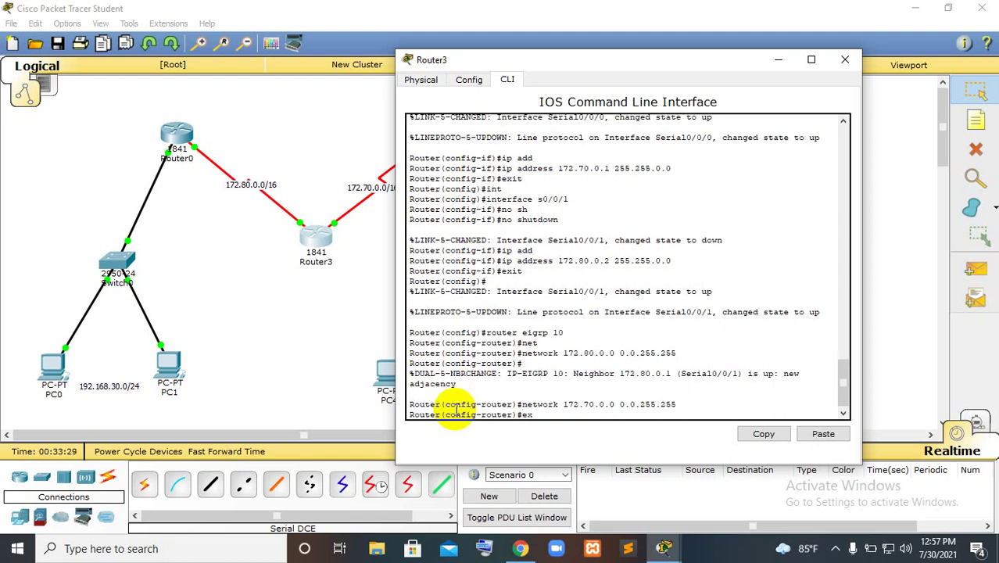
type("it")
key("Return")
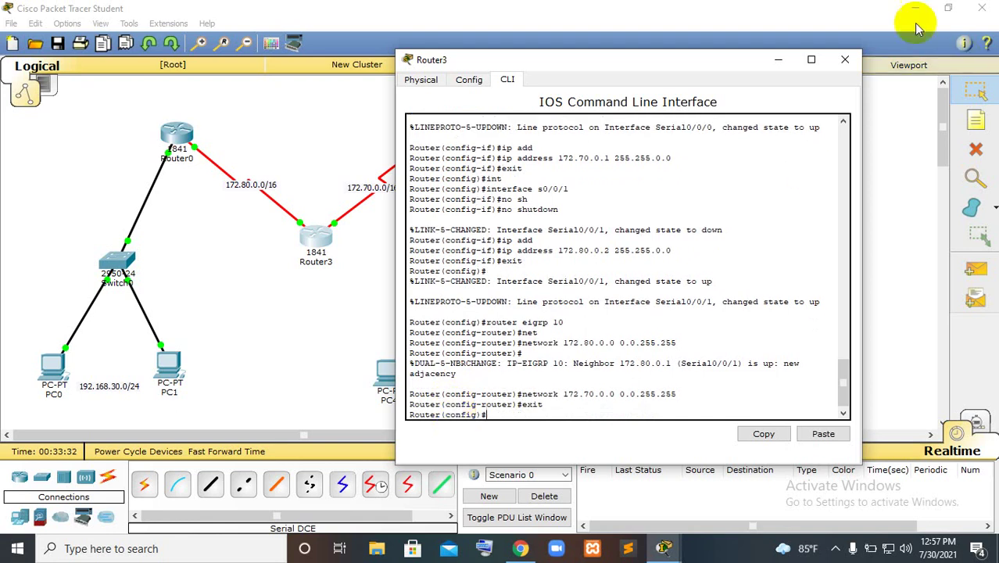
left_click(845, 60)
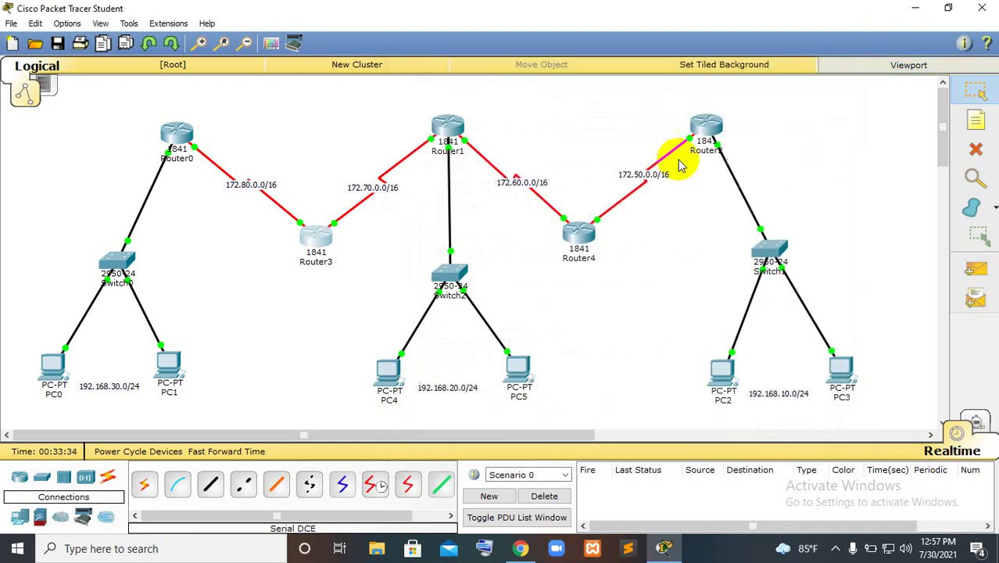
Open Router1's command line and enter EIGRP router configuration with autonomous system number 10.
left_click(448, 125)
left_click_drag(490, 100, 769, 58)
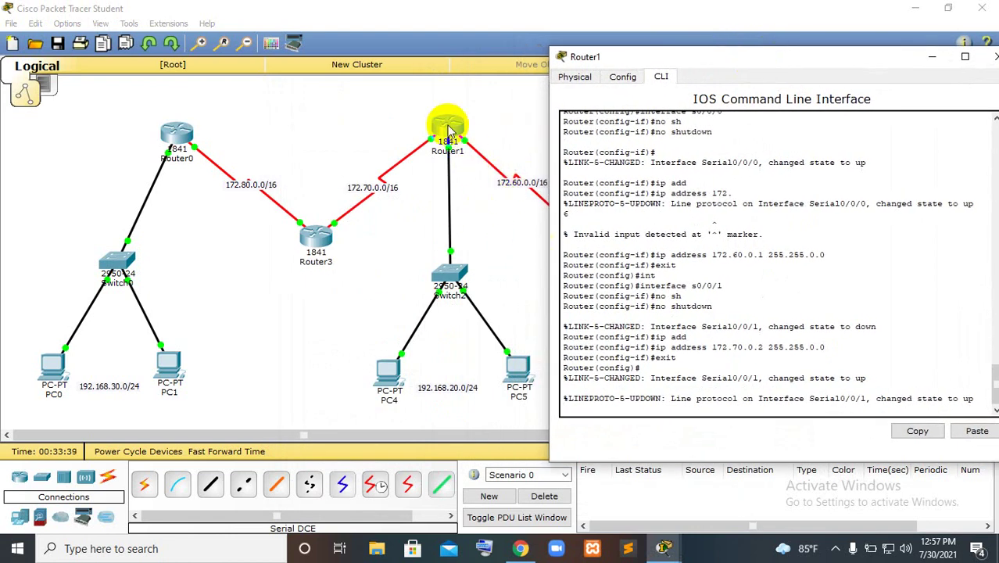
left_click_drag(813, 60, 793, 41)
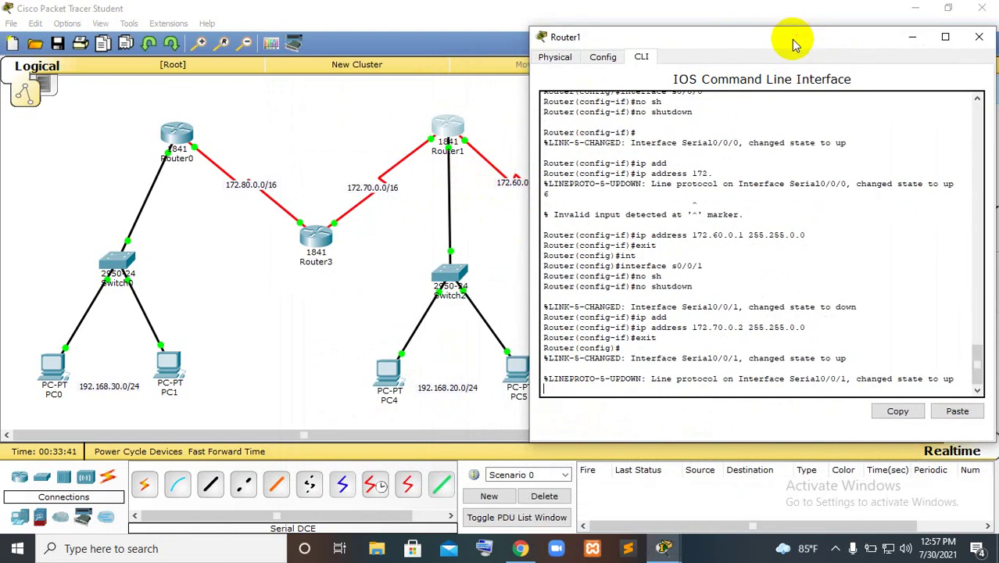
key("Return")
key("Return")
key("Return")
key("Return")
key("Return")
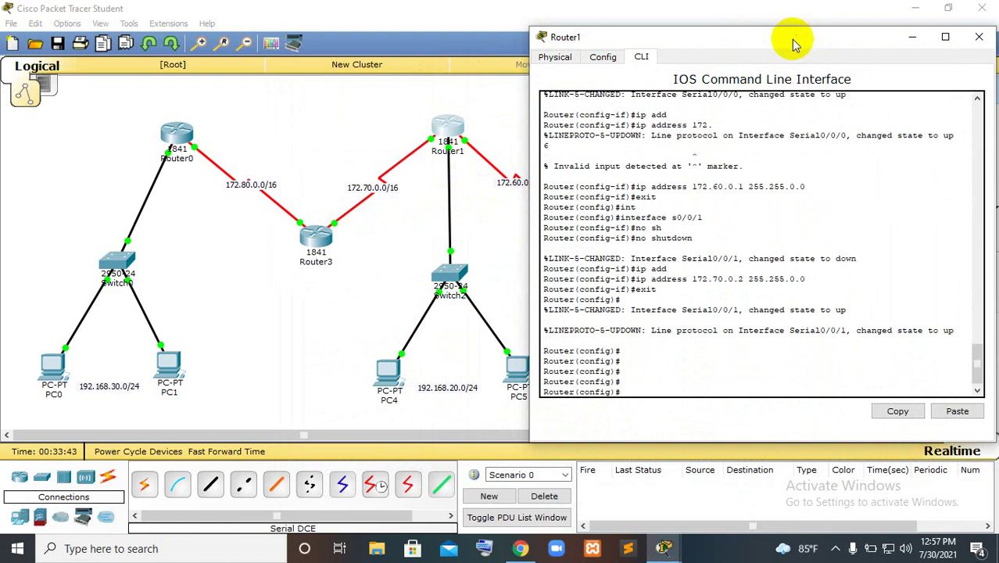
type("router eigrp 10")
key("Return")
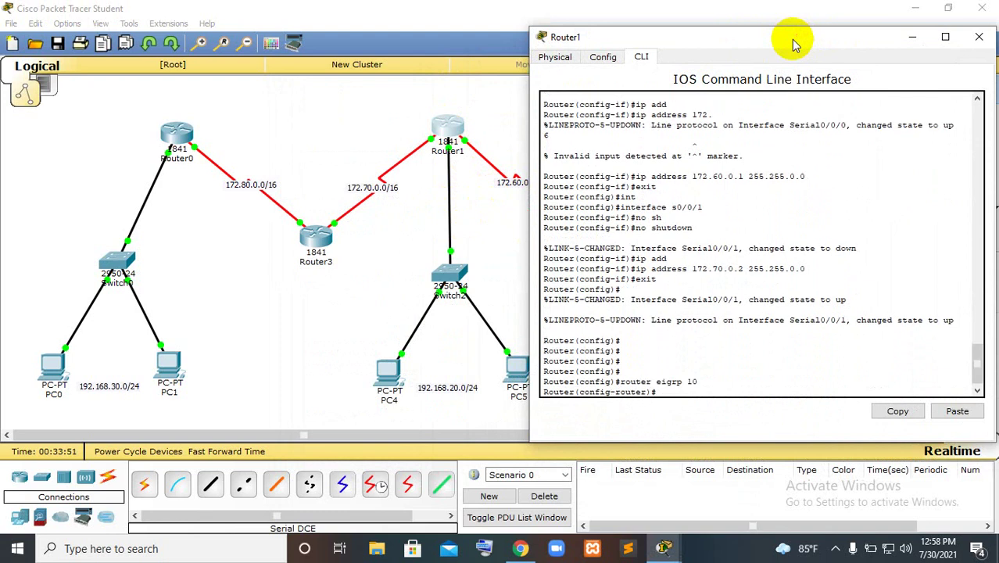
Advertise network 192.168.20.0 with wildcard mask 0.0.0.255 in Router1's EIGRP 10 configuration.
type("net")
key("Tab")
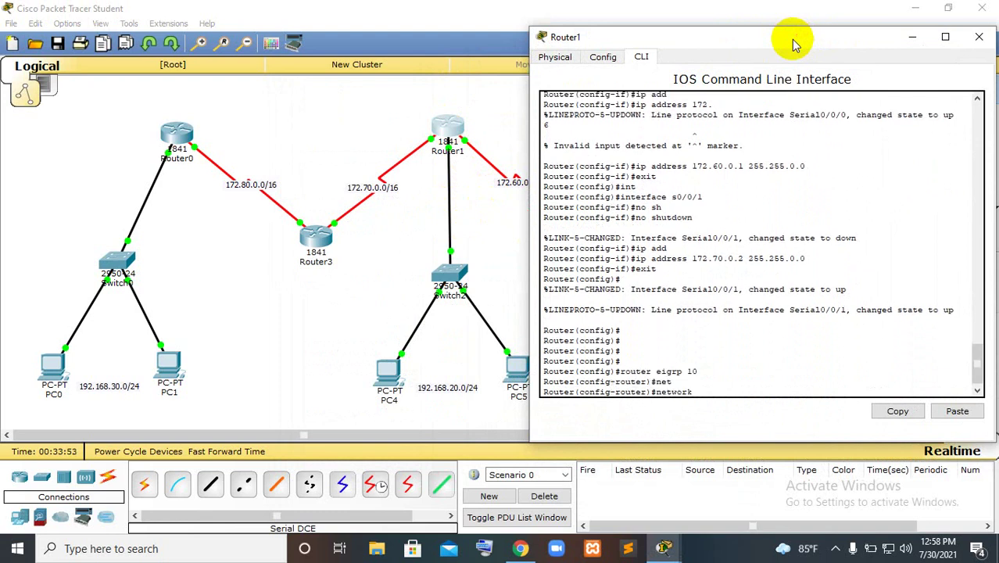
type("192.168.20.0")
type("0.0.0.255")
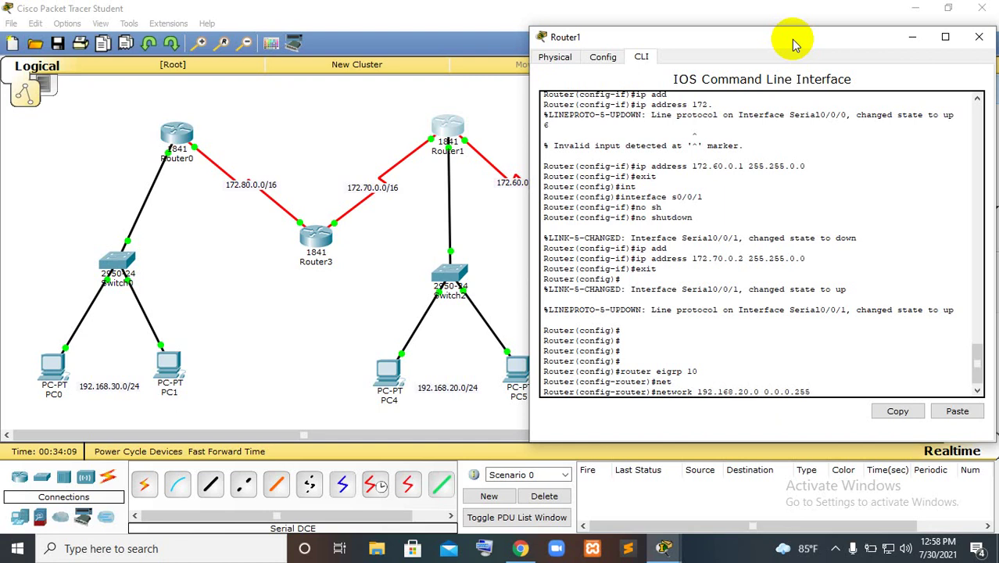
key("Return")
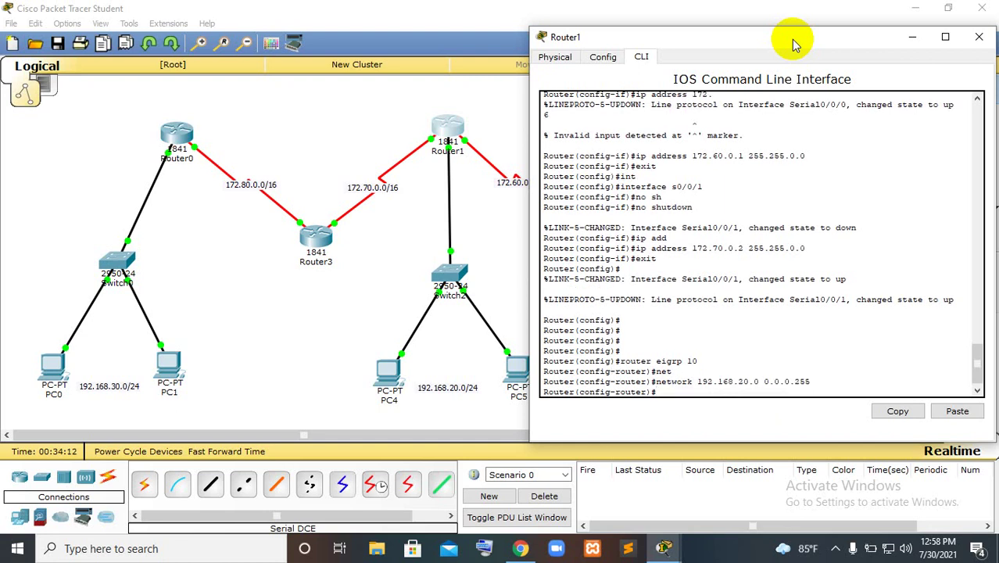
Advertise network 172.70.0.0 with wildcard mask 0.0.255.255 in Router1's EIGRP 10 configuration.
type("network 172.70.")
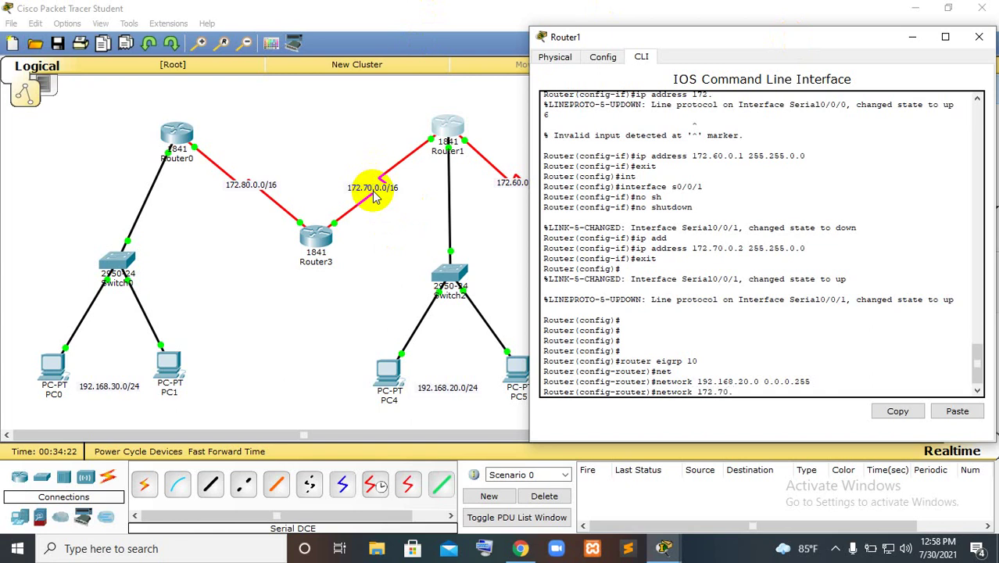
type("0.0 0.0.255.255")
key("Return")
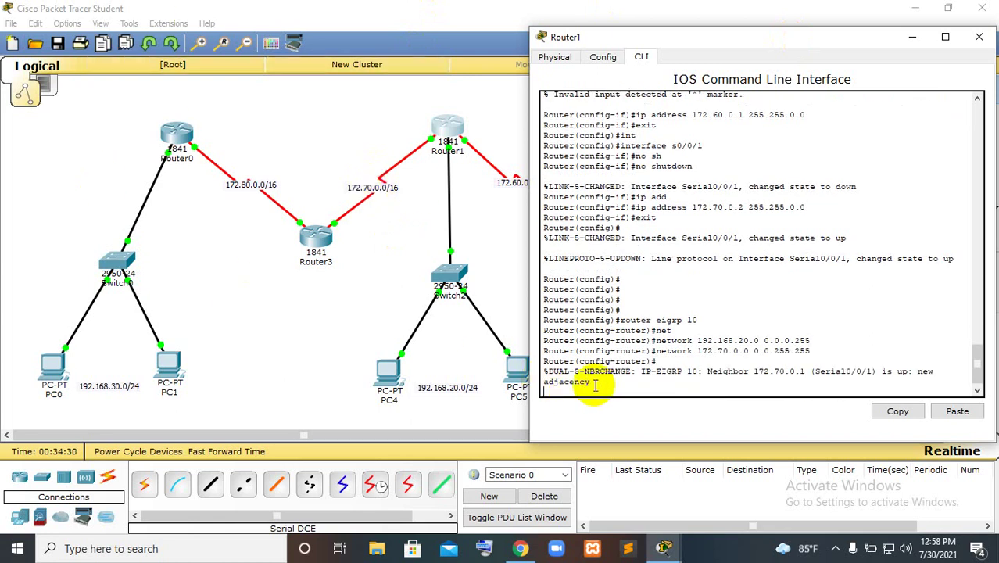
key("Return")
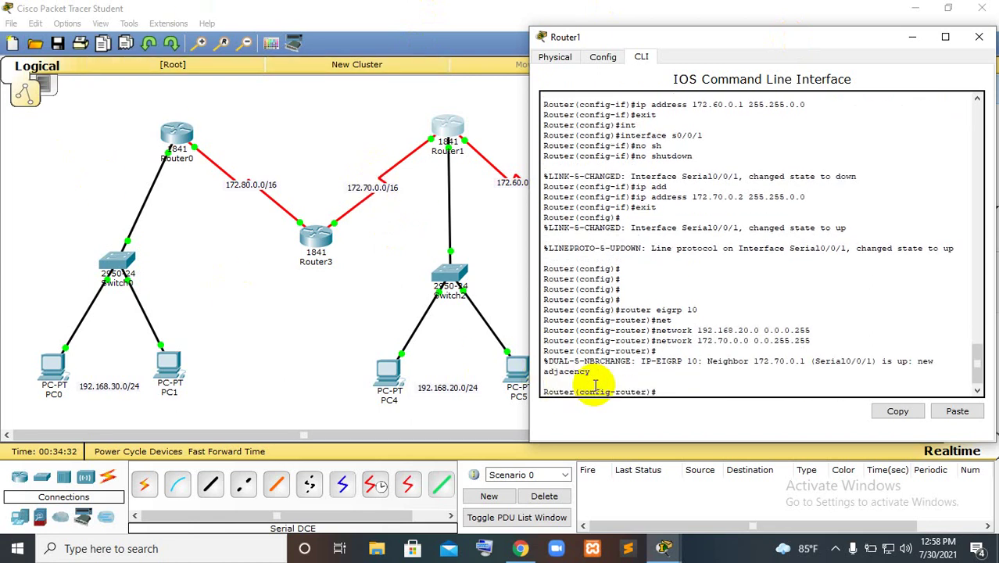
Advertise network 172.60.0.0 with wildcard mask 0.0.255.255 in Router1's EIGRP, exit router configuration and close the router's window.
key("Up")
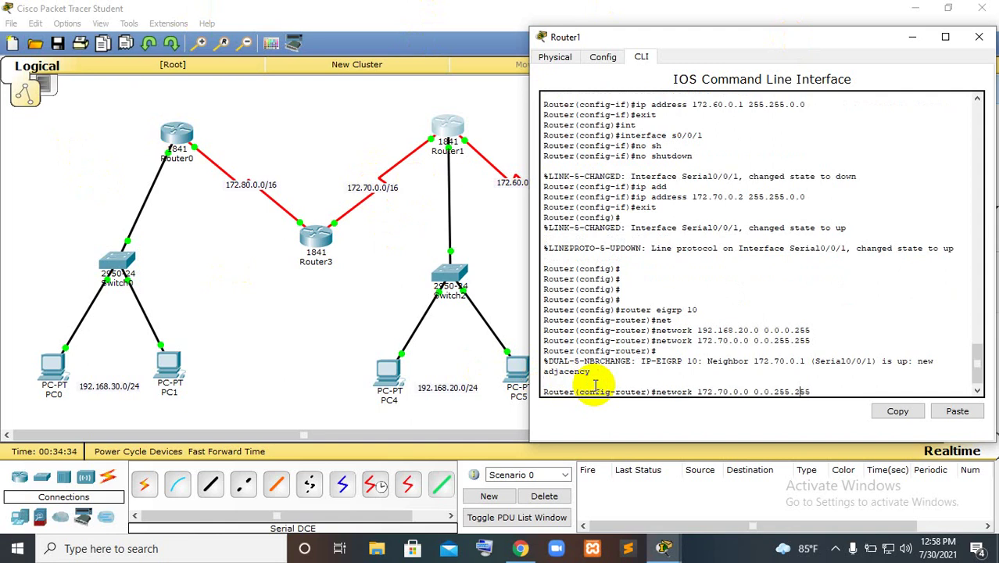
key("Left")
key("Left")
key("Left")
key("Left")
key("Left")
key("Left")
key("Left")
key("Left")
key("Left")
key("Left")
key("Left")
key("Left")
key("Left")
key("Left")
key("BackSpace")
type("6")
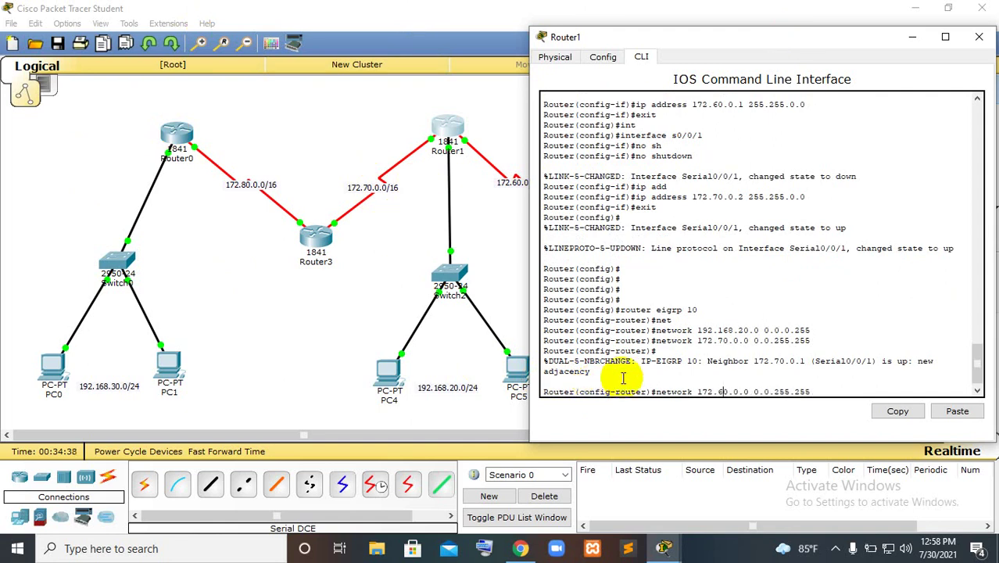
key("Right")
key("Right")
key("Right")
key("Right")
key("Right")
key("Right")
key("Right")
key("Right")
key("Right")
key("Right")
key("Right")
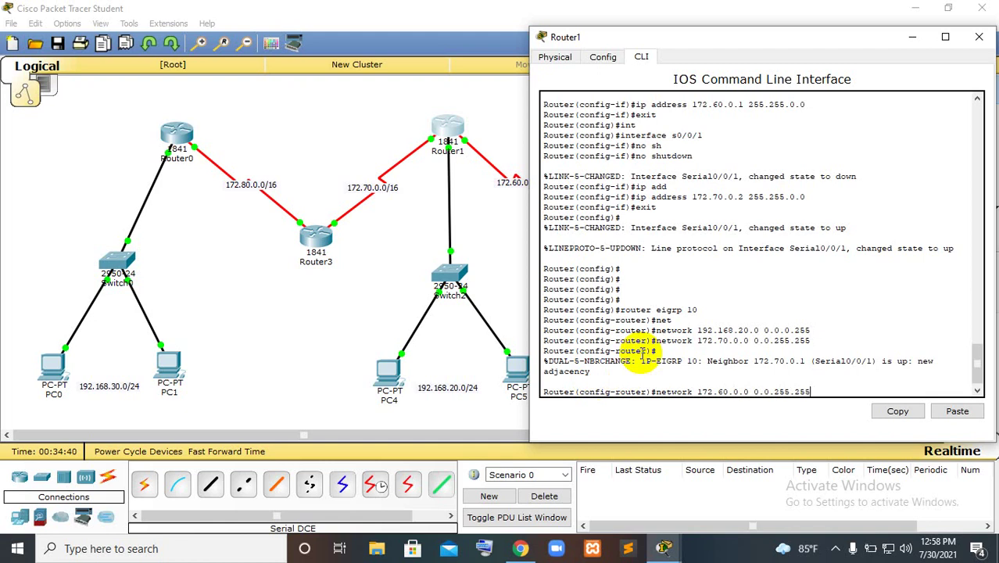
key("Return")
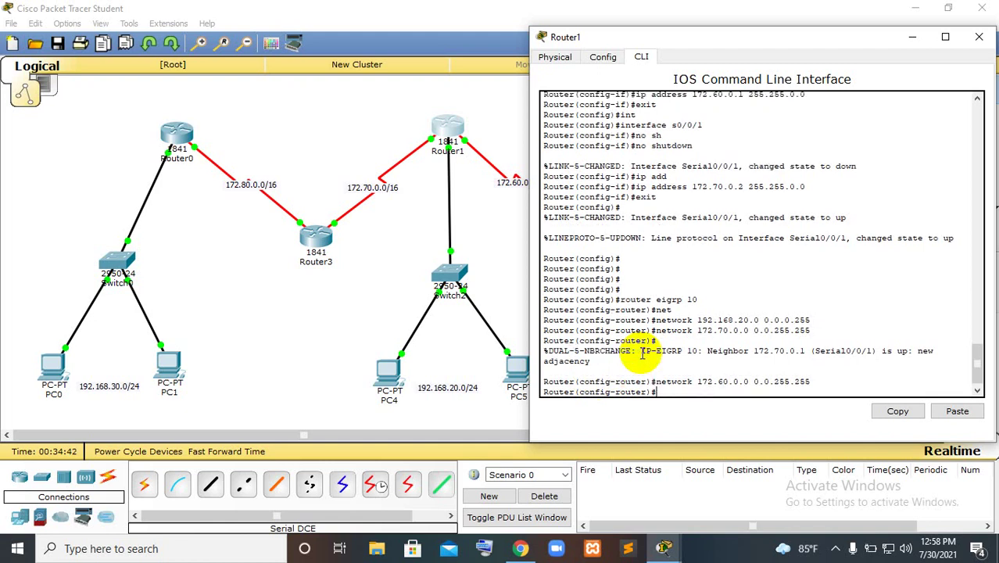
type("exit")
key("Return")
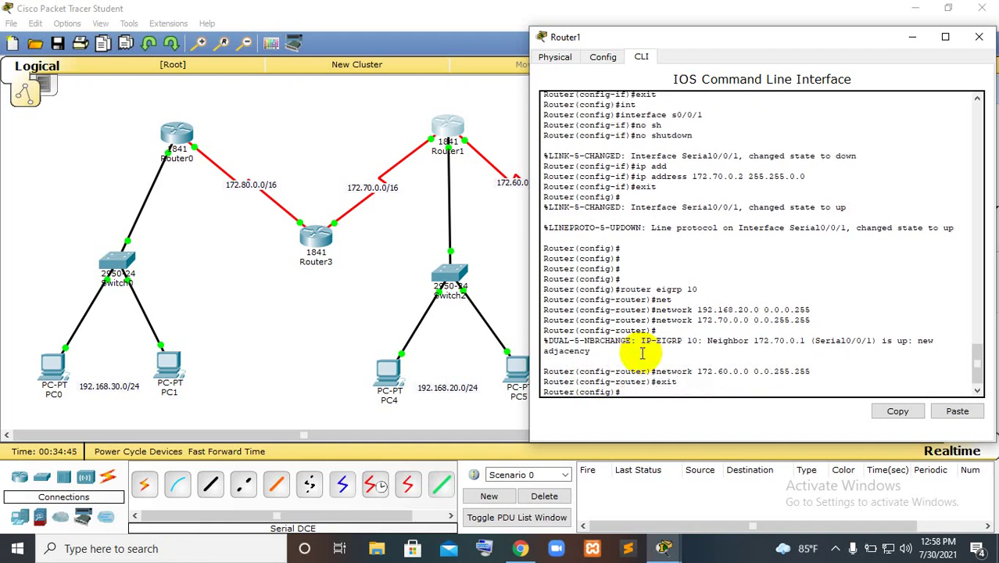
left_click(979, 37)
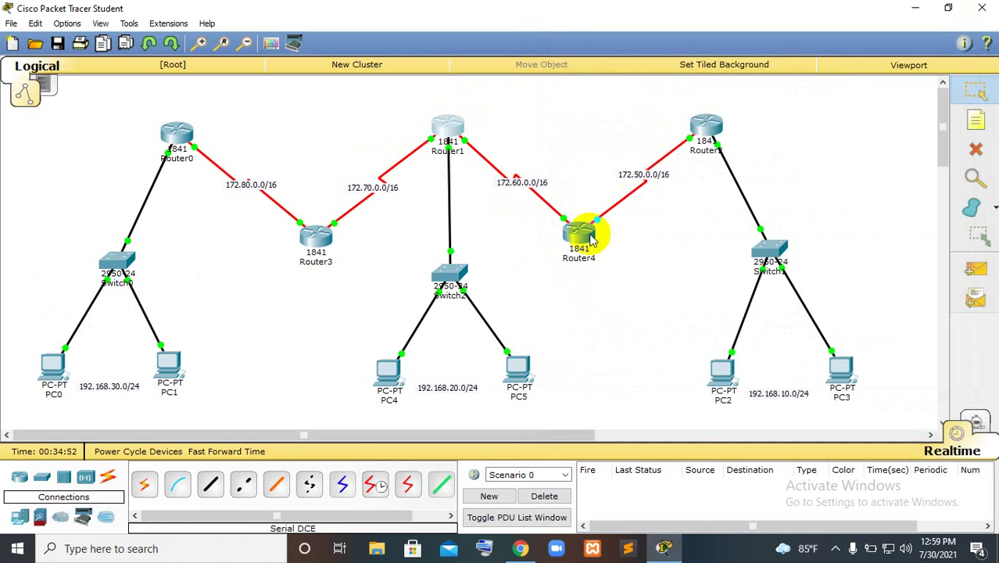
Open Router4's command line, enter global configuration and start EIGRP router configuration with autonomous system number 10.
left_click(580, 231)
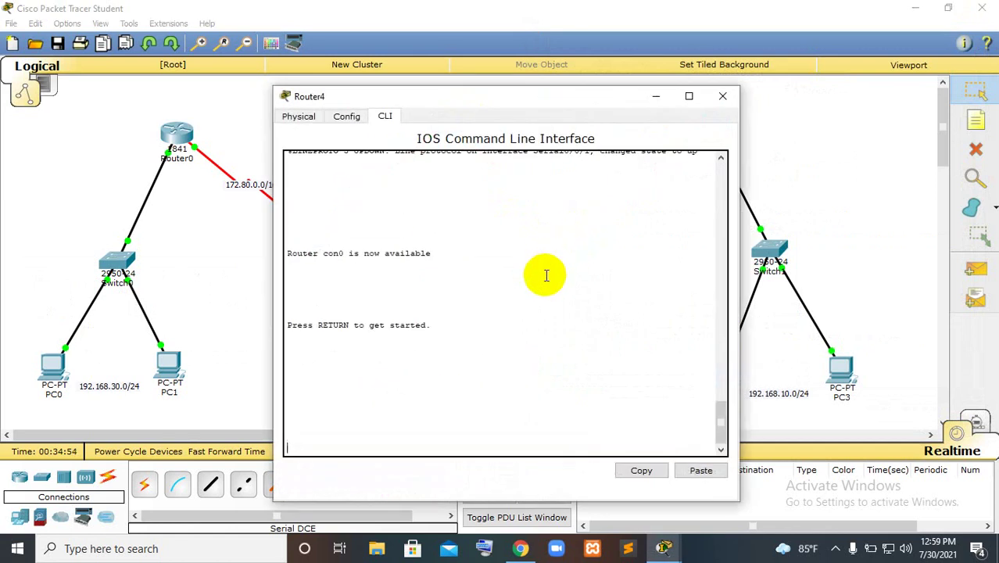
key("Return")
type("en")
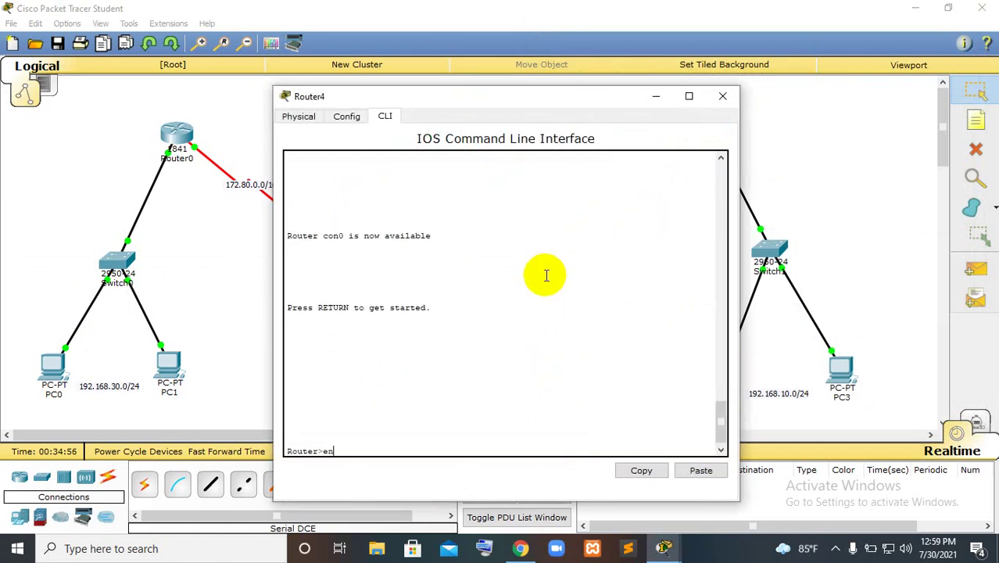
key("Tab")
key("Return")
type("con")
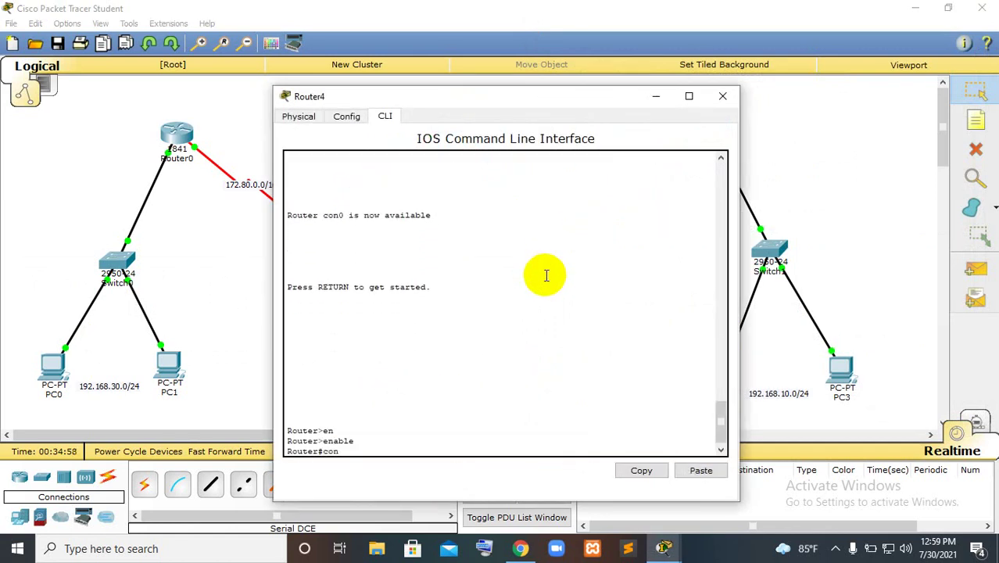
type("f t")
key("Tab")
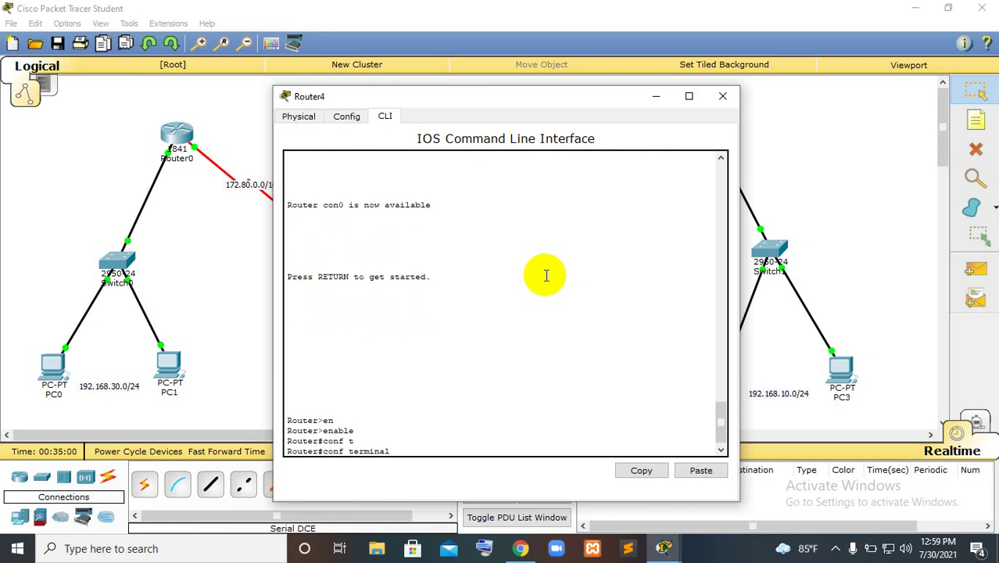
key("Return")
type("router")
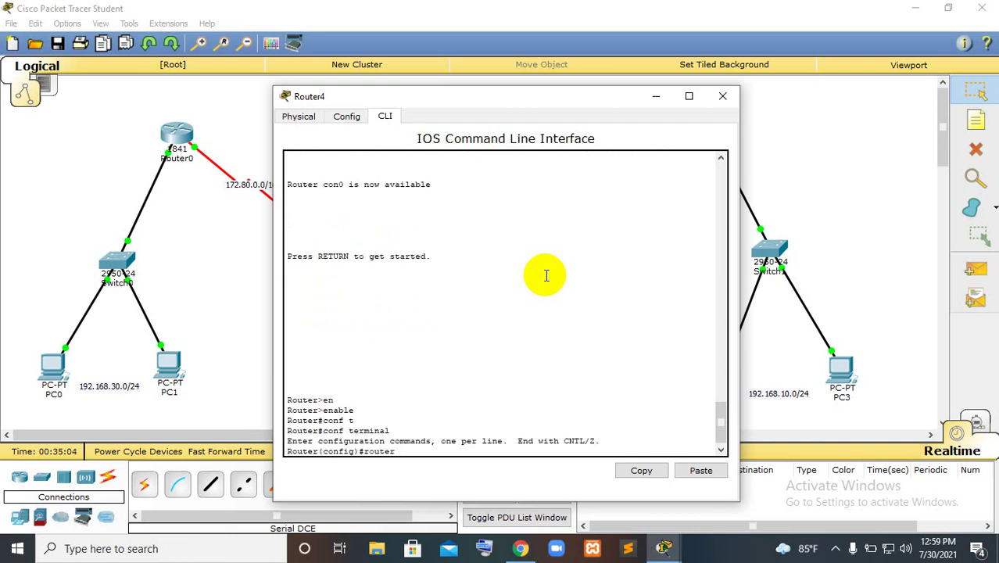
type(" eigrp 10")
key("Return")
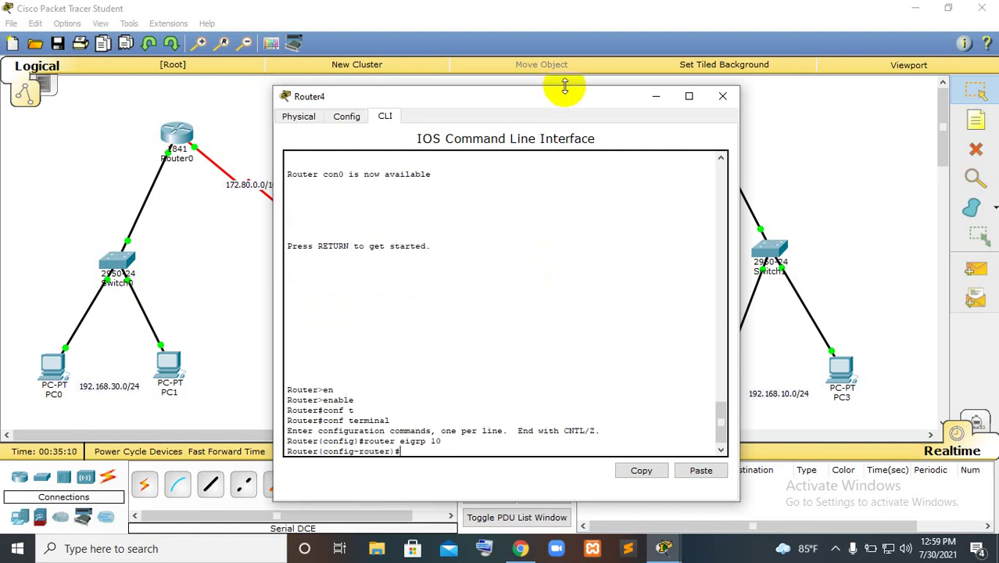
Advertise network 172.60.0.0 with wildcard mask 0.0.255.255 in Router4's EIGRP 10 configuration.
left_click_drag(569, 99, 297, 29)
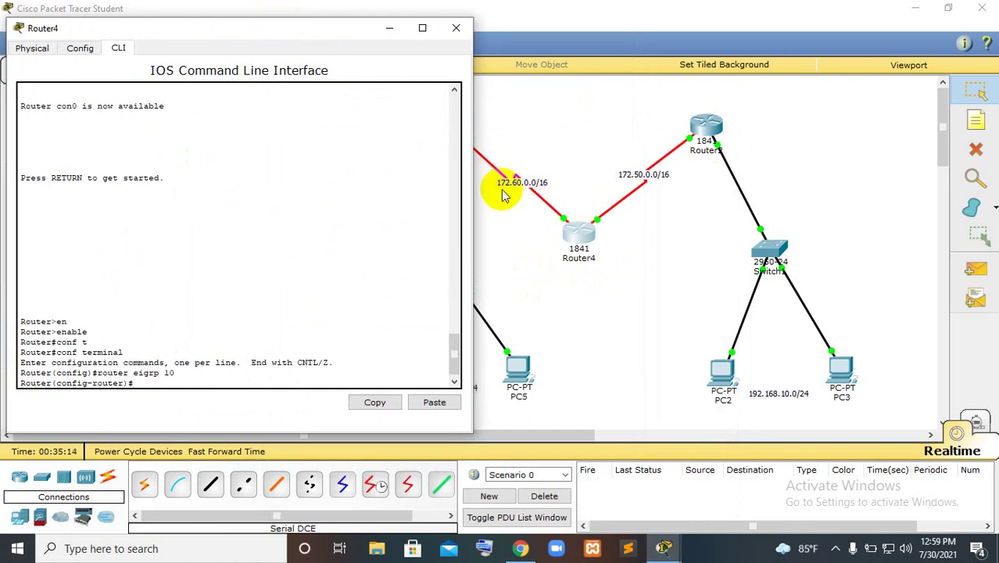
type("net")
key("Tab")
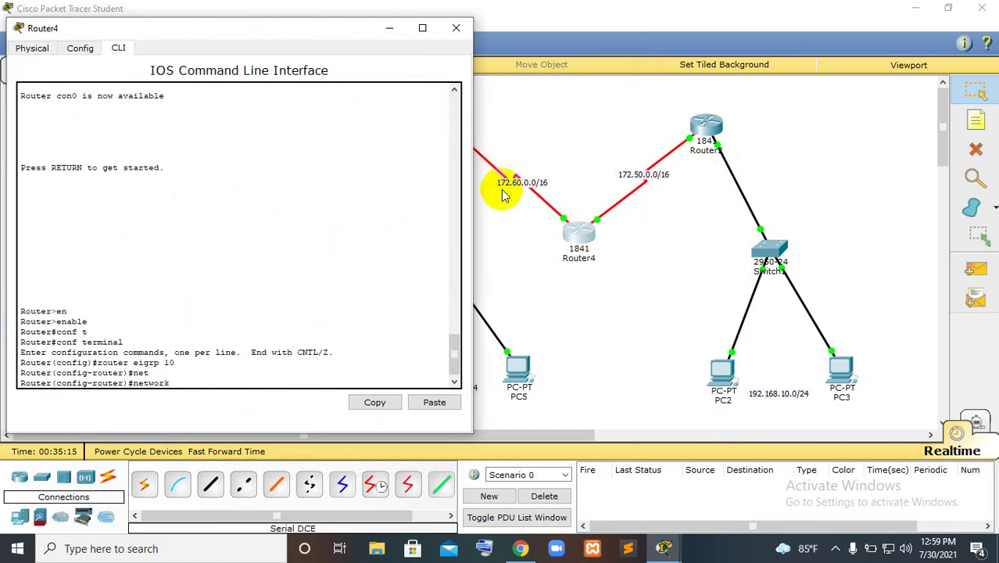
type("1")
type("72.60.0.0 0.0.255.255")
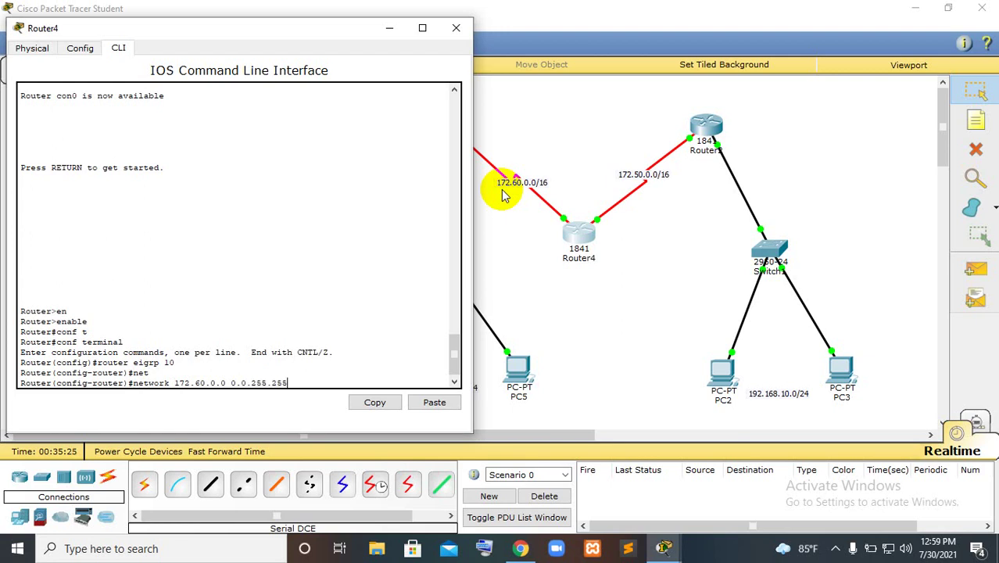
key("Return")
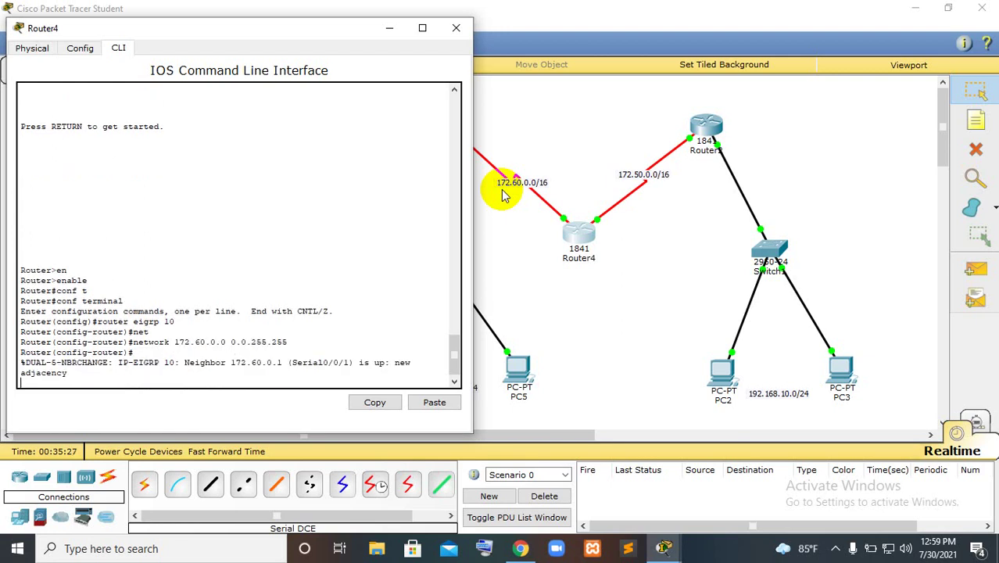
key("Return")
Advertise network 172.50.0.0 with wildcard mask 0.0.255.255 in Router4's EIGRP, exit router configuration and close the router's window.
key("Up")
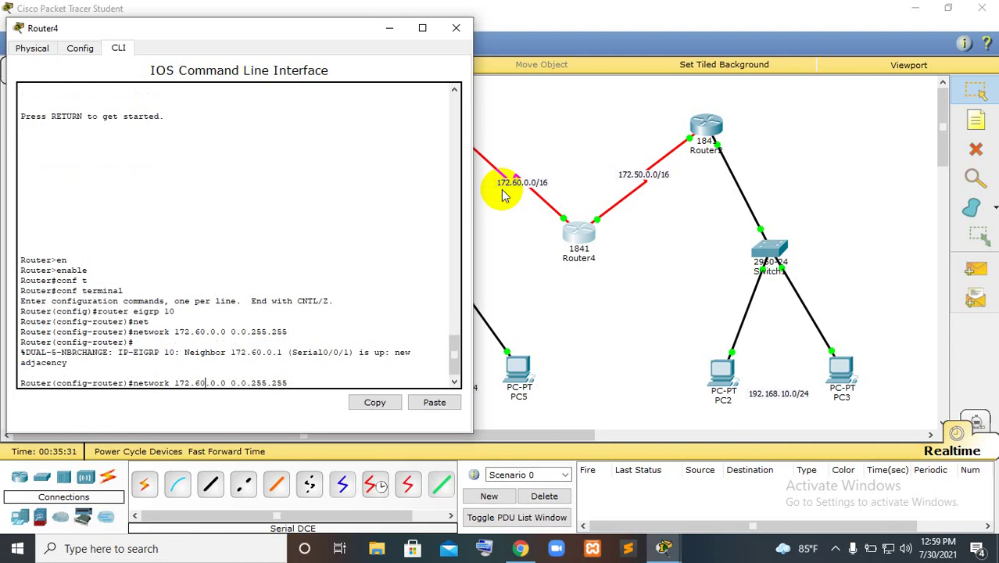
key("BackSpace")
type("5")
key("Return")
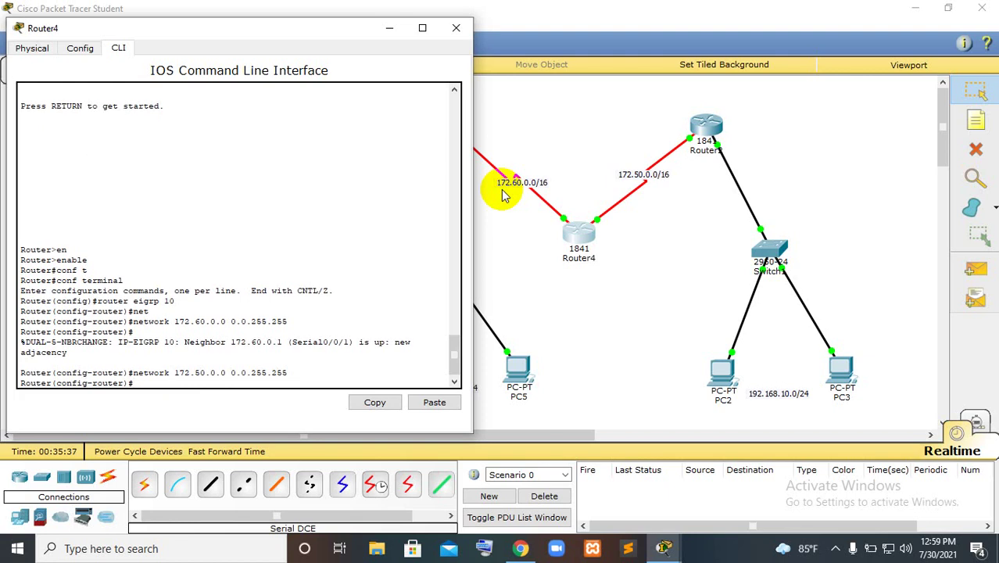
type("exit")
key("Return")
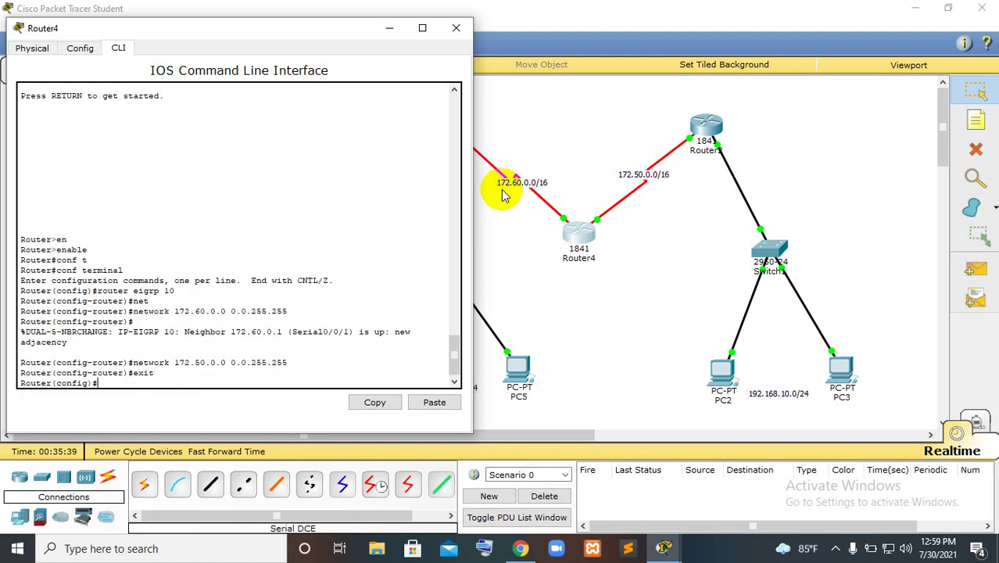
left_click(452, 29)
Open Router2's command line and enter EIGRP router configuration with autonomous system number 10.
left_click(708, 125)
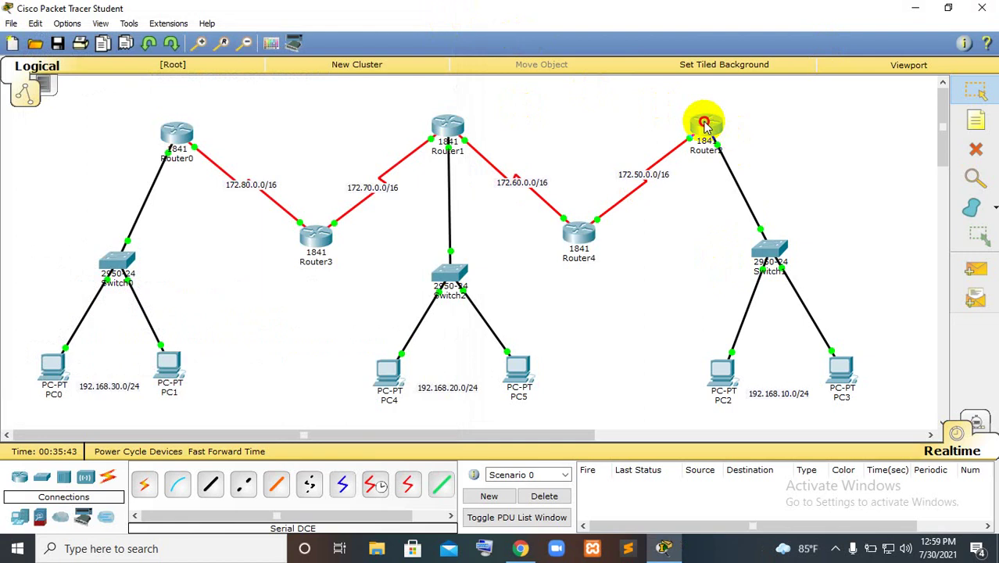
left_click_drag(597, 100, 434, 90)
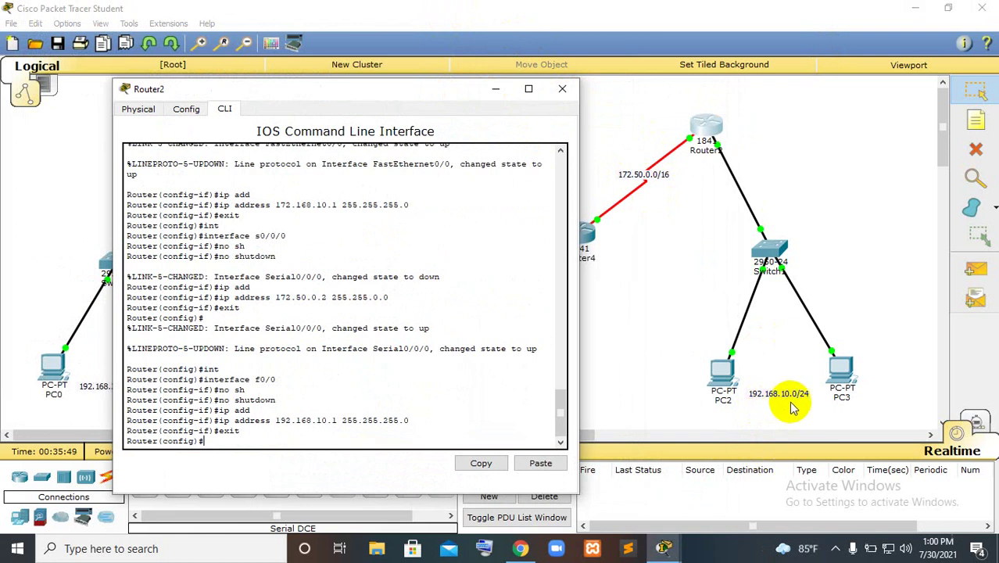
key("Return")
key("Return")
key("Return")
key("Return")
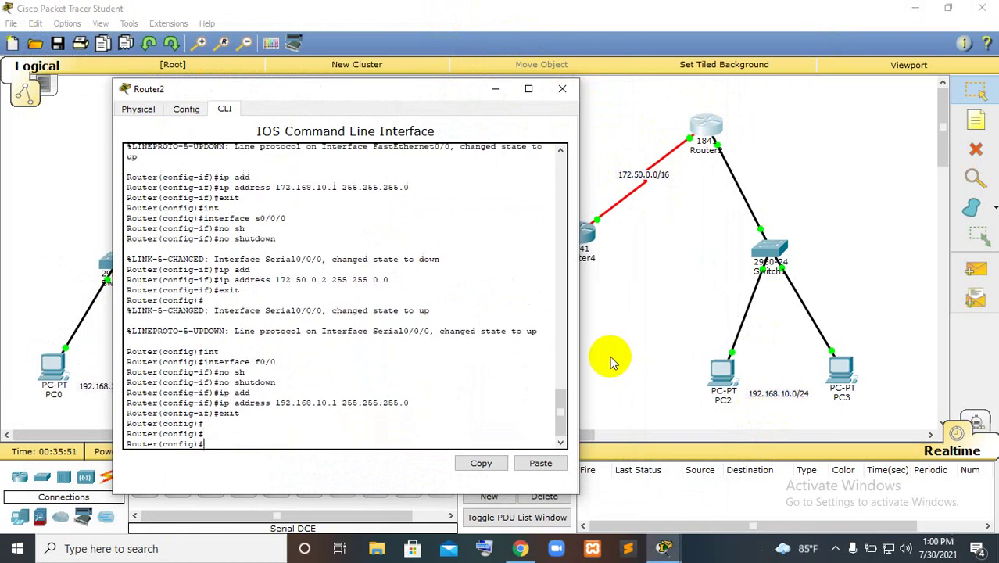
type("route")
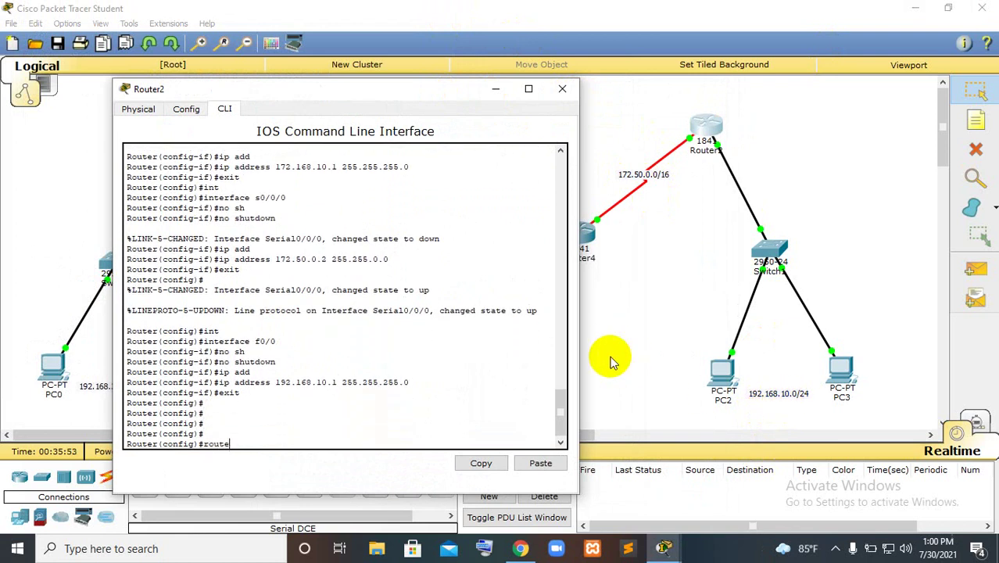
type("r eigrp 10")
key("Return")
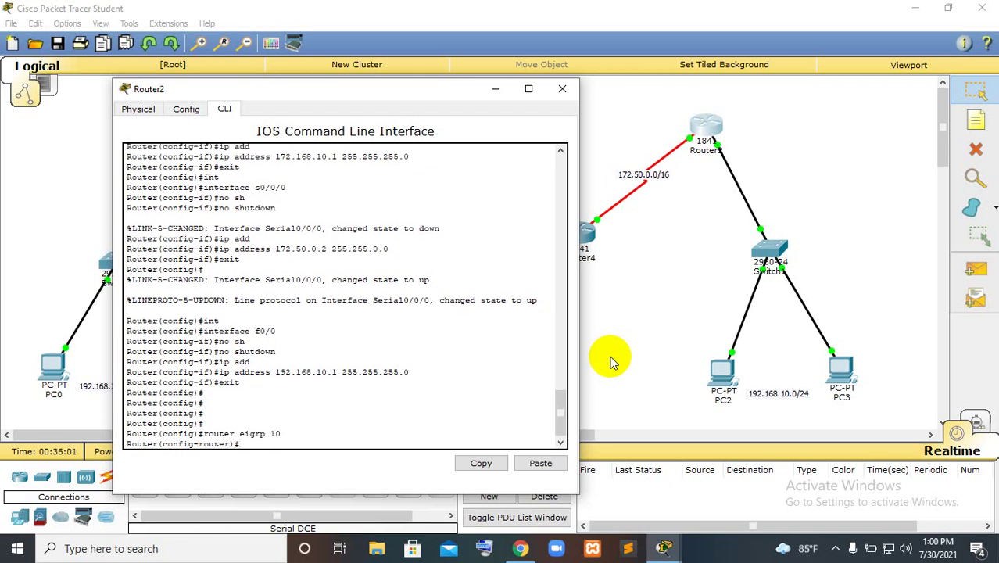
Advertise network 192.168.10.0 with wildcard mask 0.0.0.255 in Router2's EIGRP 10 configuration.
type("net")
key("Tab")
type("192")
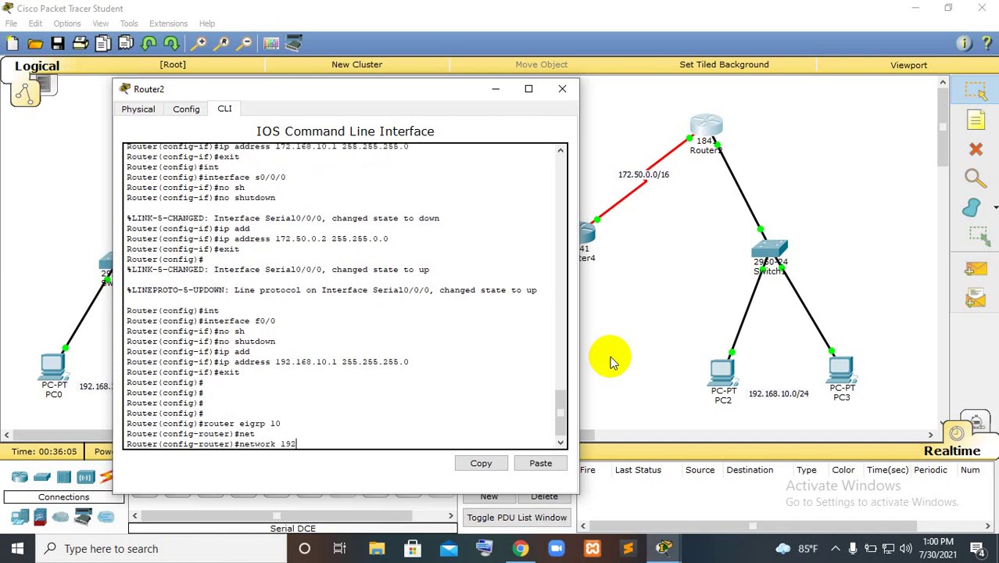
type(".168.10.0 0.0.0.255")
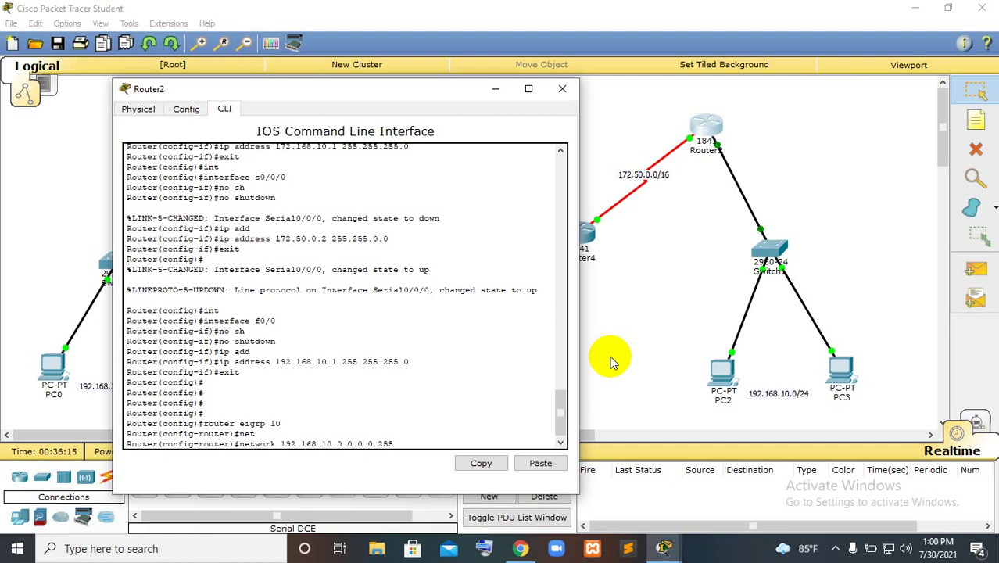
key("Return")
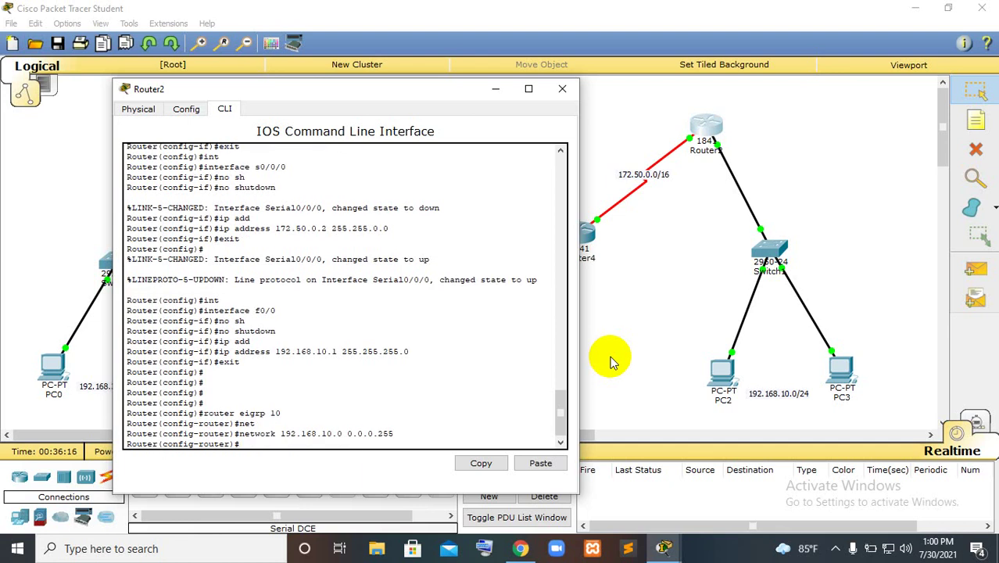
Advertise network 172.50.0.0 with wildcard mask 0.0.255.255 in Router2's EIGRP, exit router configuration and close the router's window.
type("ne")
type("t")
key("Tab")
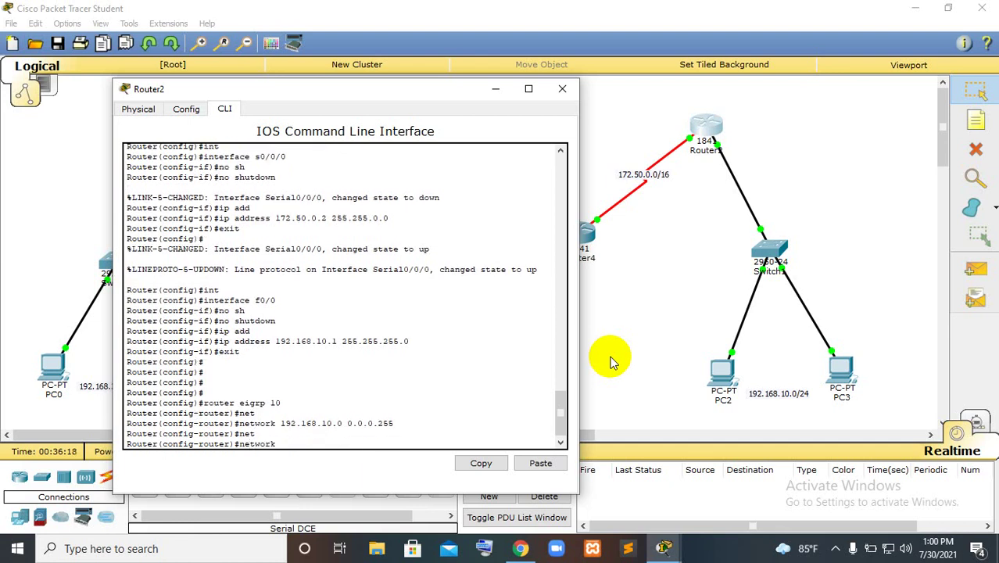
type("172.50.0.0 0.0.255.255")
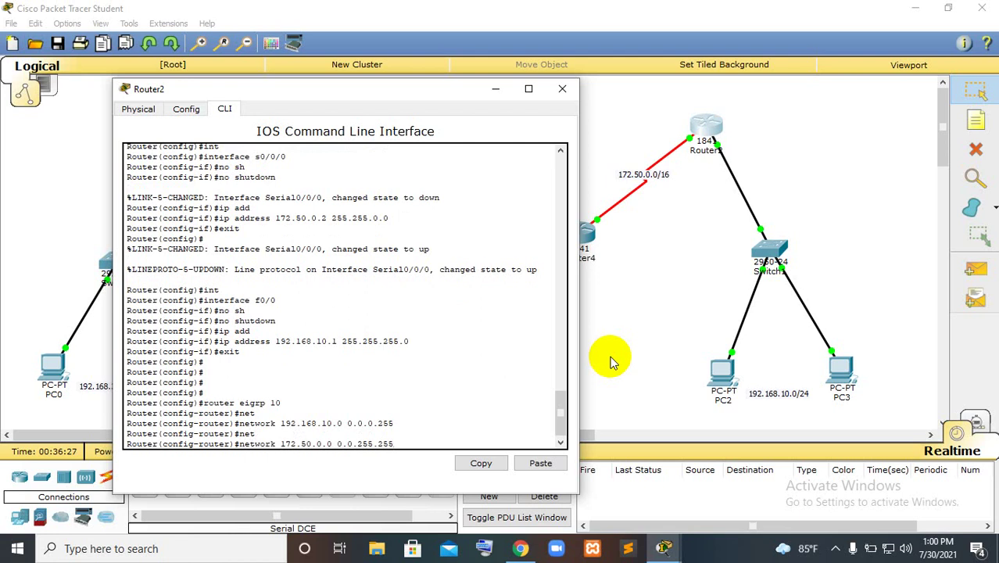
key("Return")
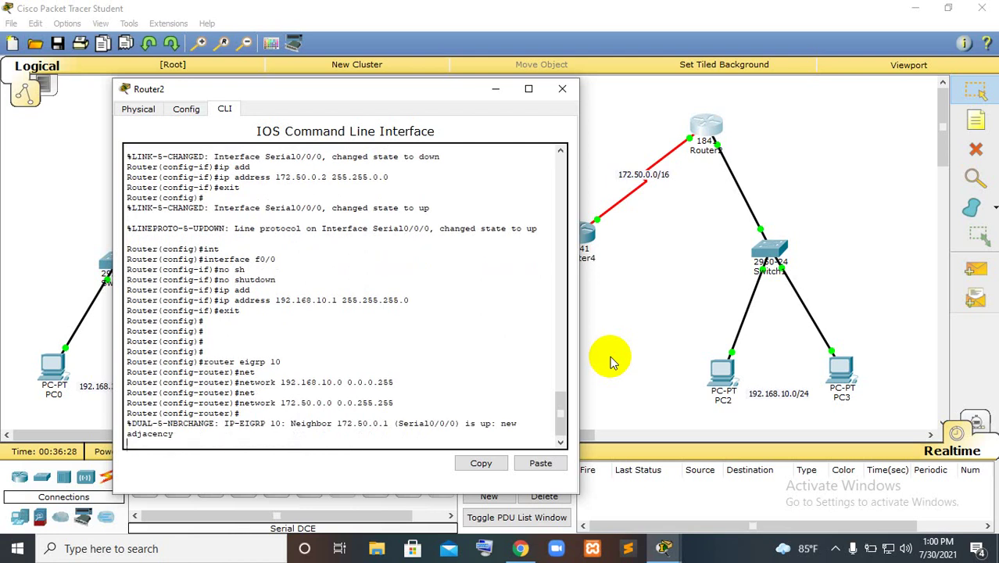
key("Return")
type("exi")
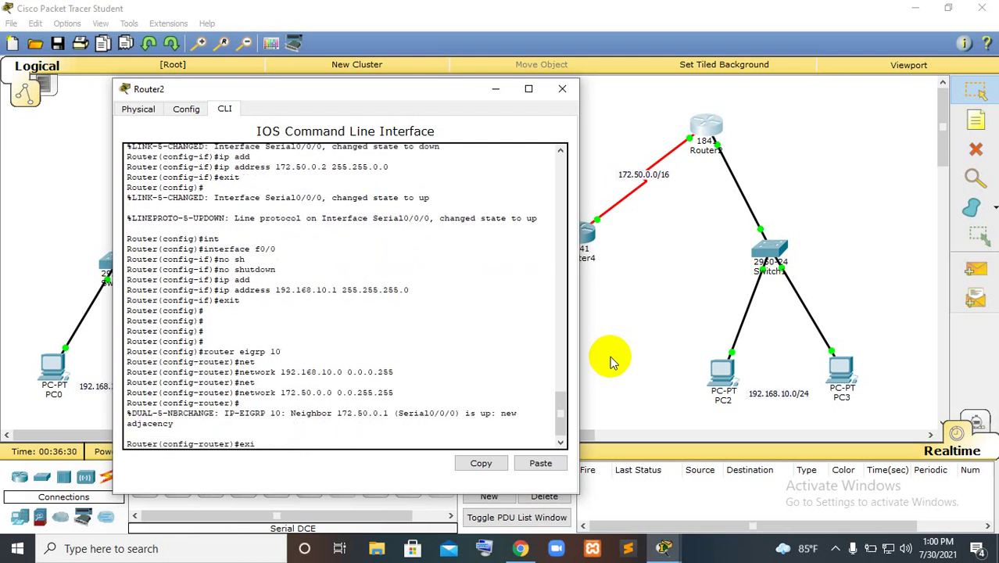
type("t")
key("Return")
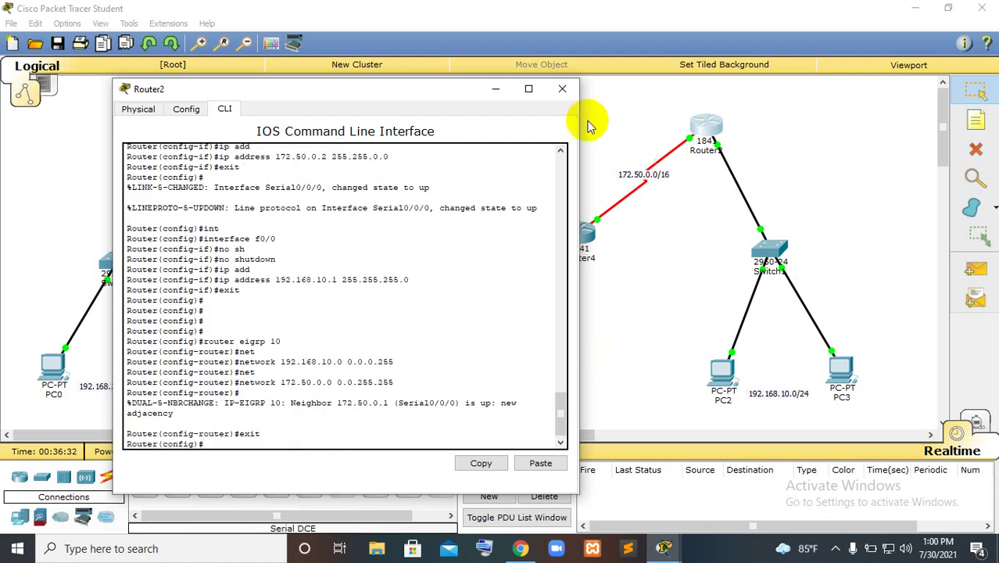
left_click(562, 88)
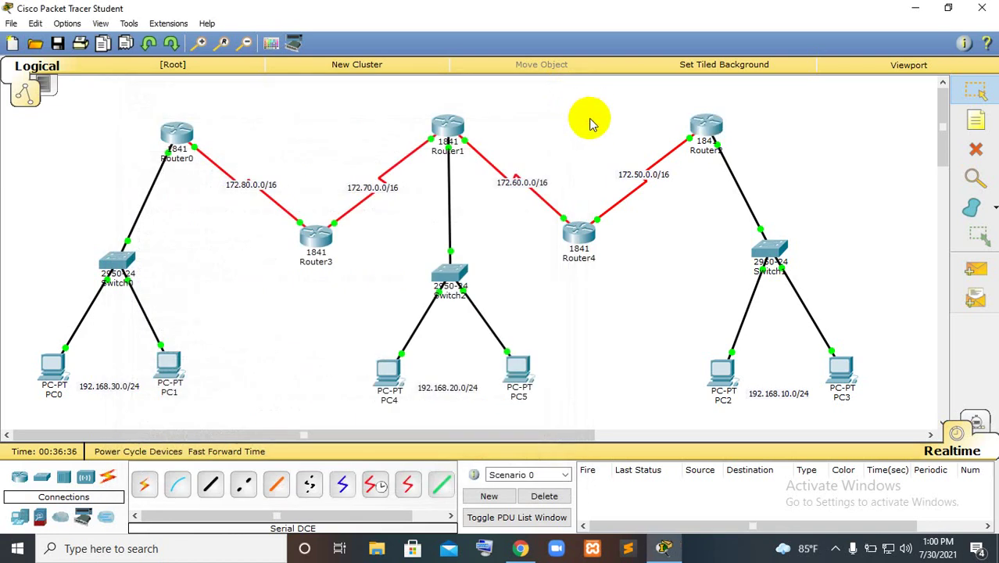
Test connectivity across the routers by sending a simple PDU from PC3 to PC5 and checking its status.
left_click(976, 268)
left_click(841, 371)
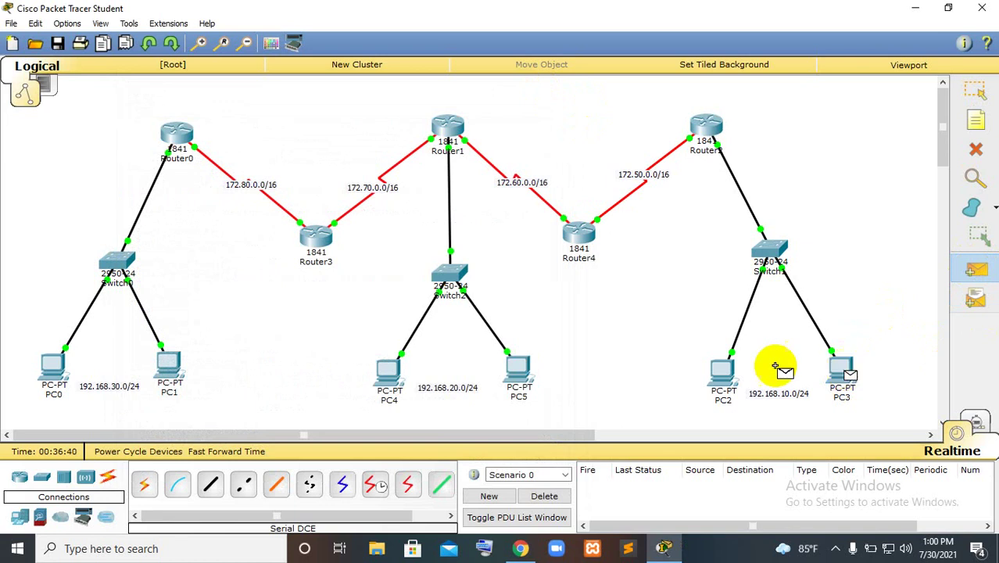
left_click(519, 370)
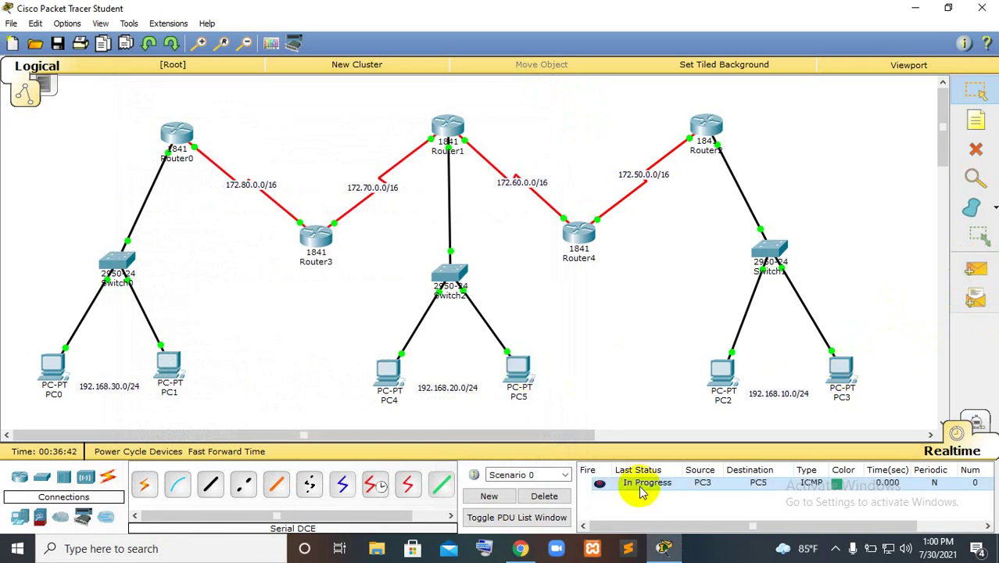
left_click(599, 484)
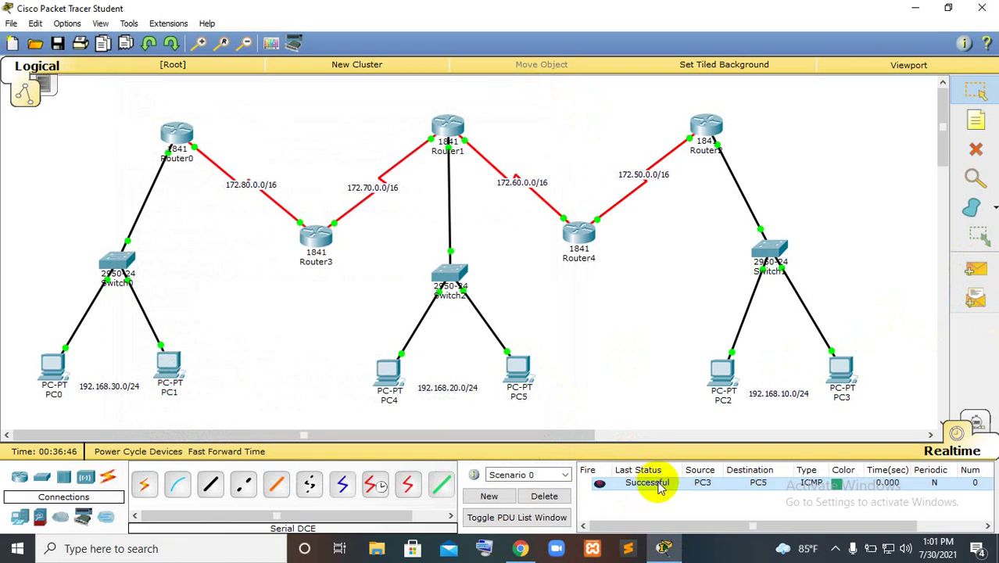
Send a second simple PDU from PC3 to PC5, and delete the scenario's PDU entries.
left_click(976, 269)
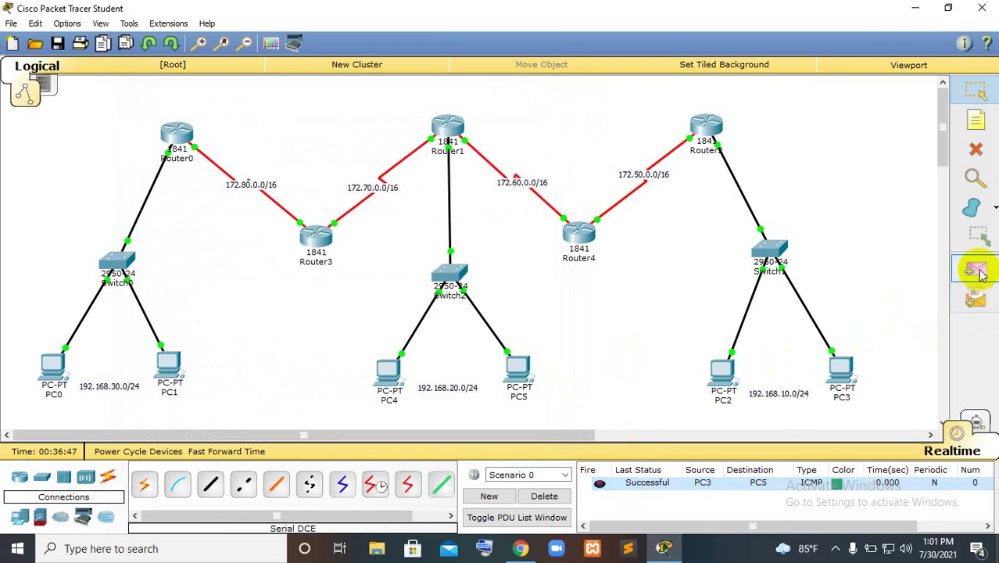
left_click(848, 366)
left_click(522, 364)
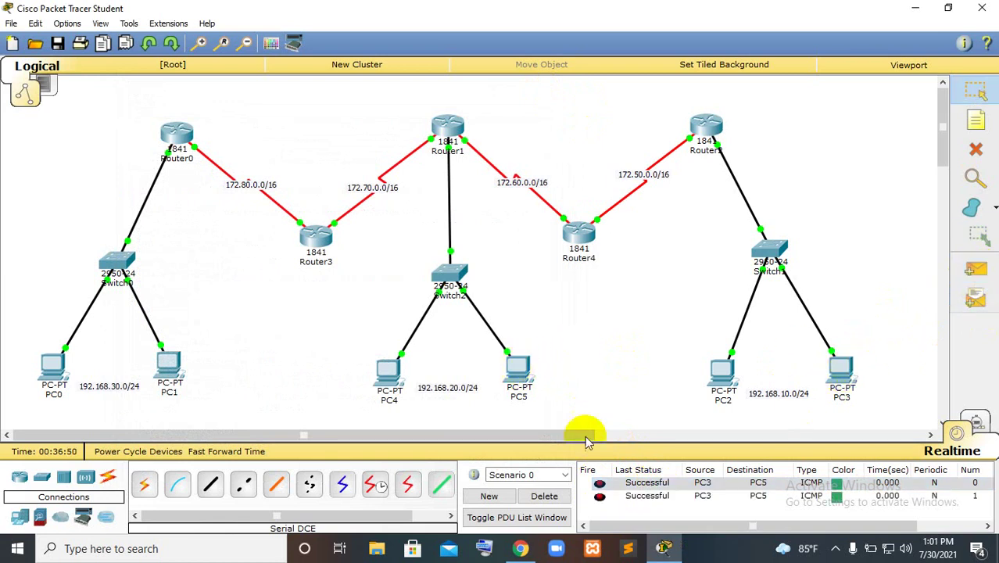
left_click(544, 495)
Send a simple PDU from PC3 to PC1 and fire it again to recheck the connection.
left_click(975, 269)
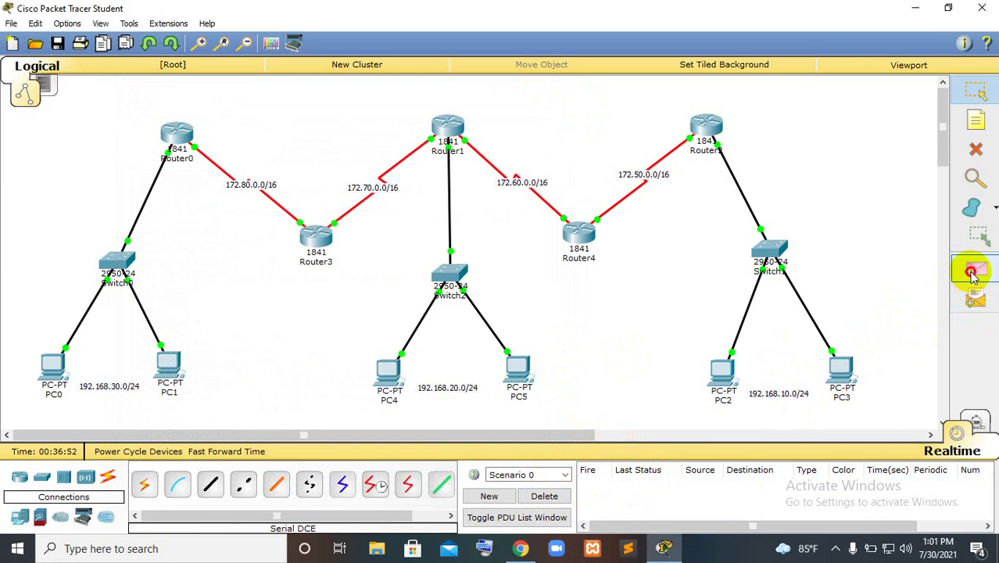
left_click(826, 381)
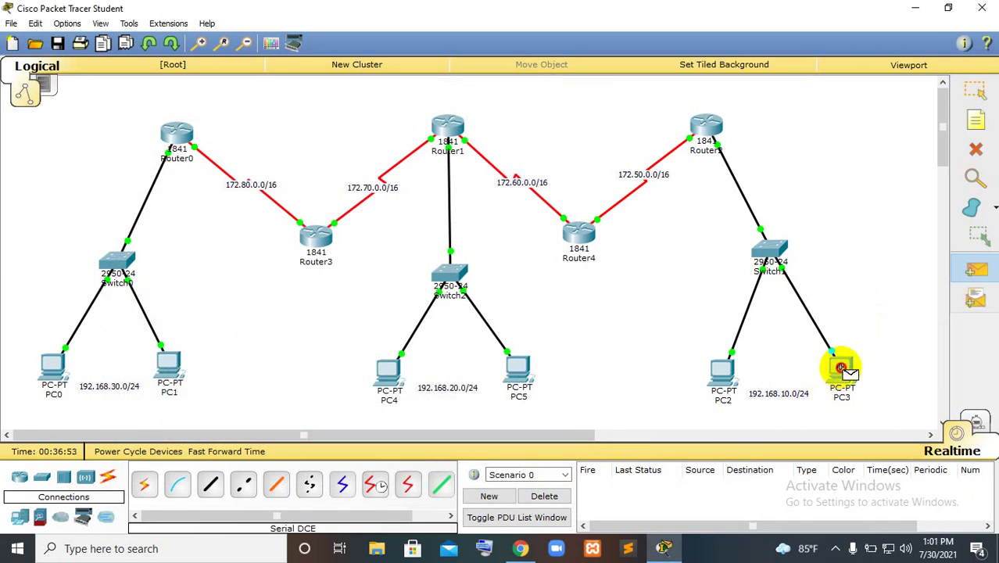
left_click(169, 367)
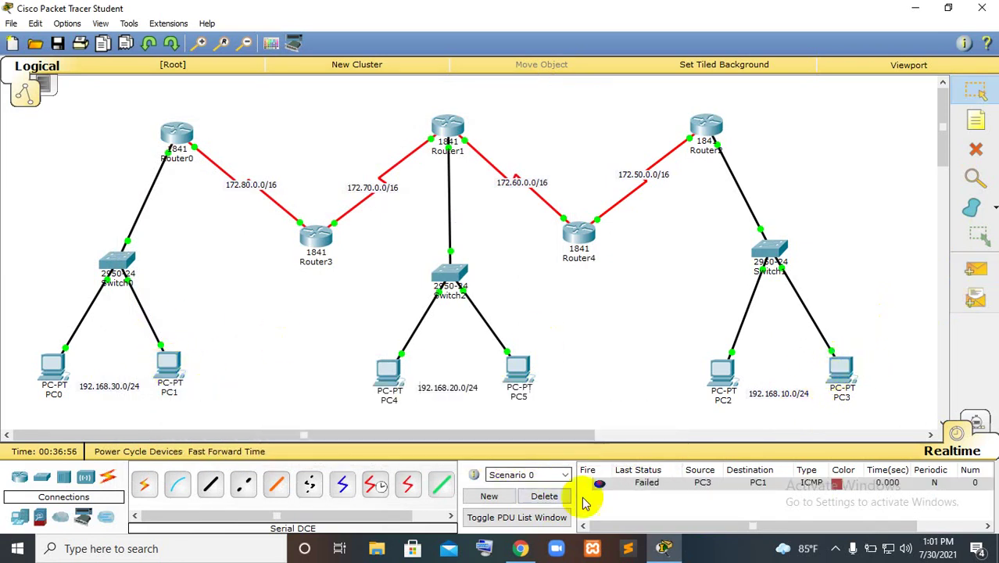
left_click(601, 486)
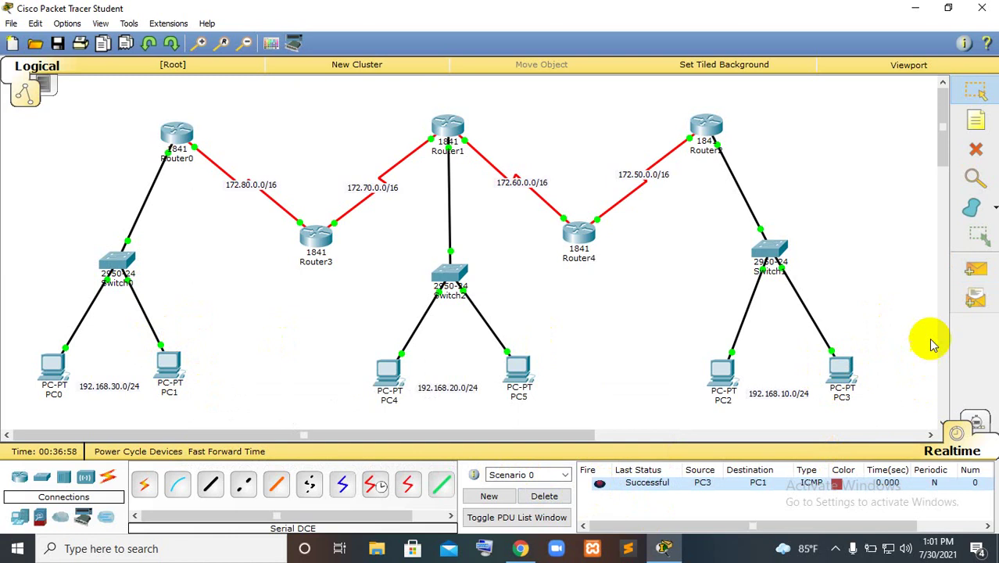
Test connectivity to PC0 by sending it one simple PDU from PC3 and another from PC5.
left_click(976, 269)
left_click(837, 368)
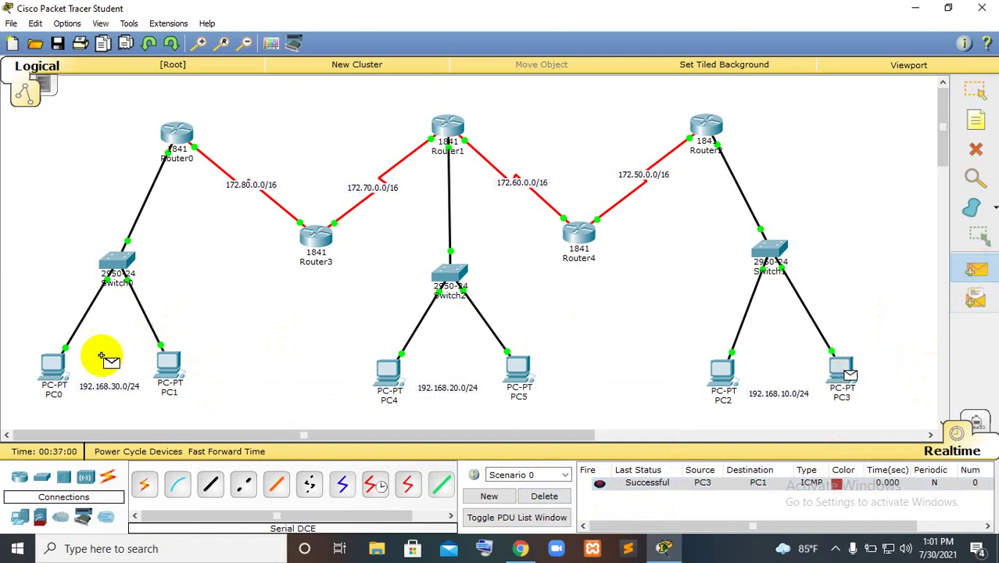
left_click(63, 364)
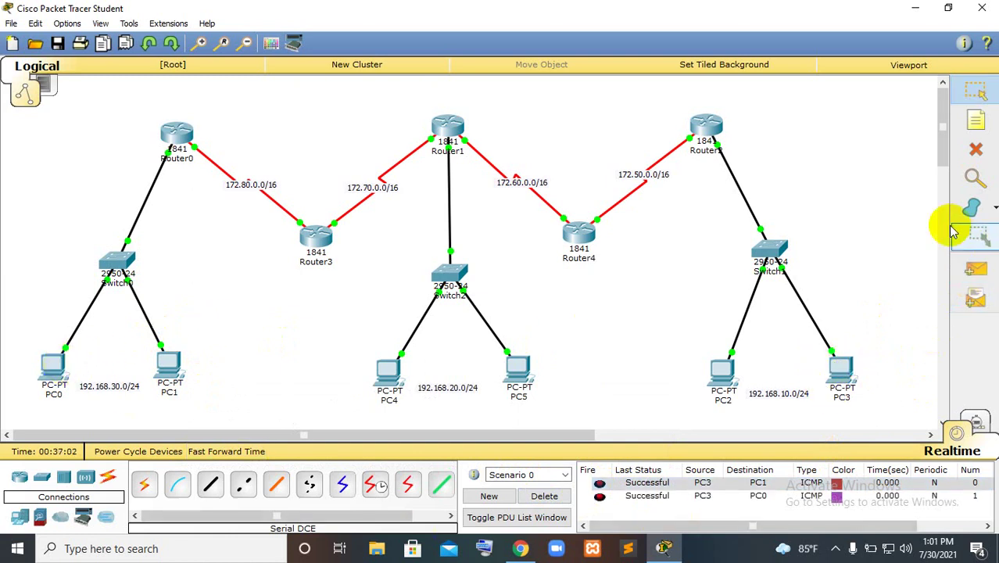
left_click(979, 270)
left_click(518, 368)
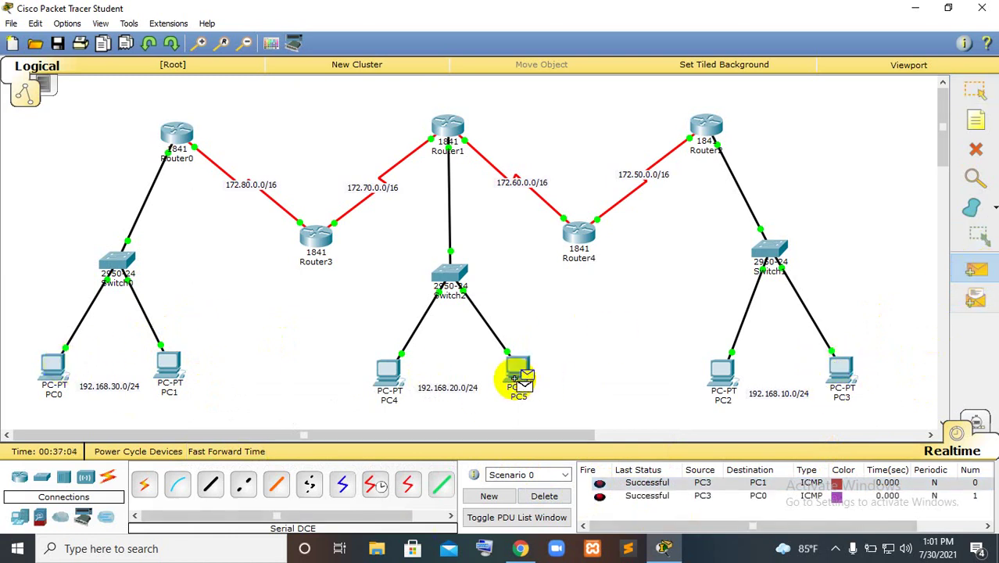
left_click(49, 366)
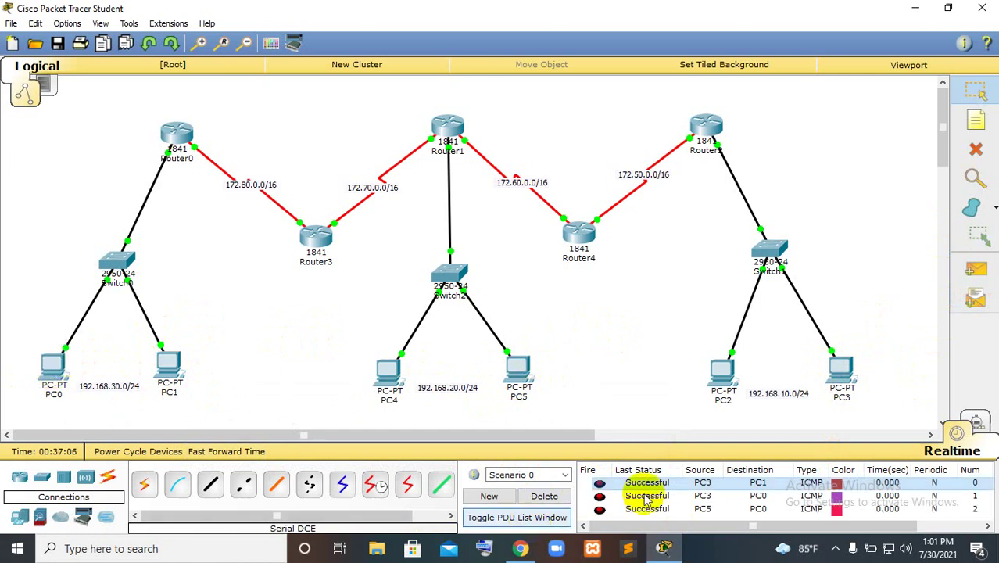
Send a simple PDU from PC3 to Router0, and clear all PDU entries from the scenario.
left_click(976, 270)
left_click(842, 369)
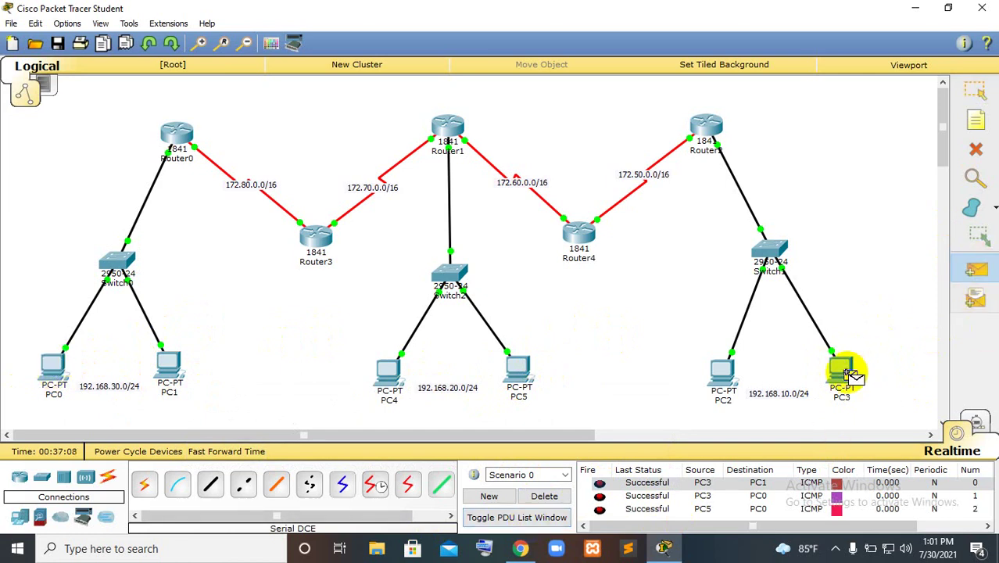
left_click(178, 134)
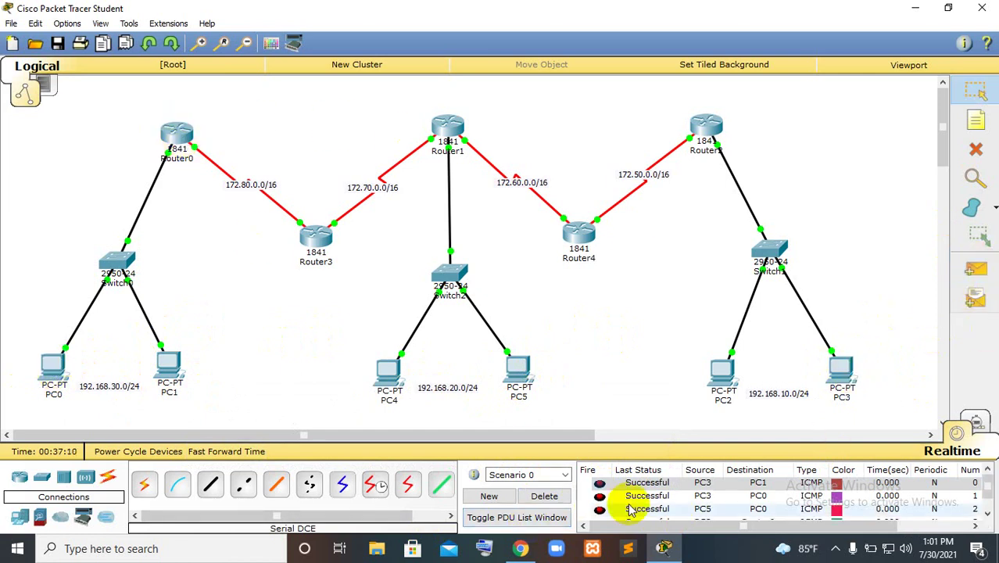
left_click(544, 495)
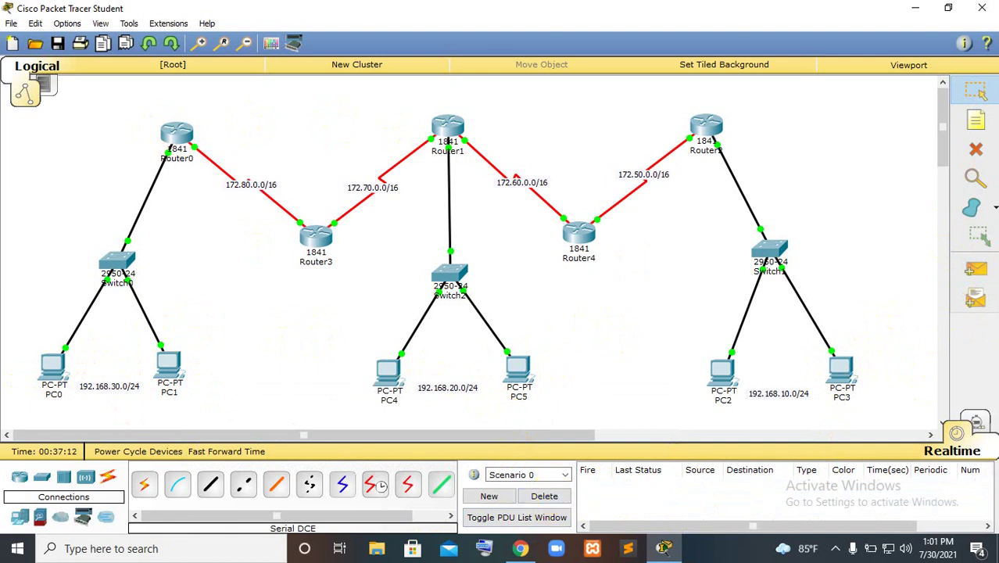
Test PC3's reach into the other two LANs by sending simple PDUs to PC4, PC1 and PC0.
left_click(973, 271)
left_click(843, 372)
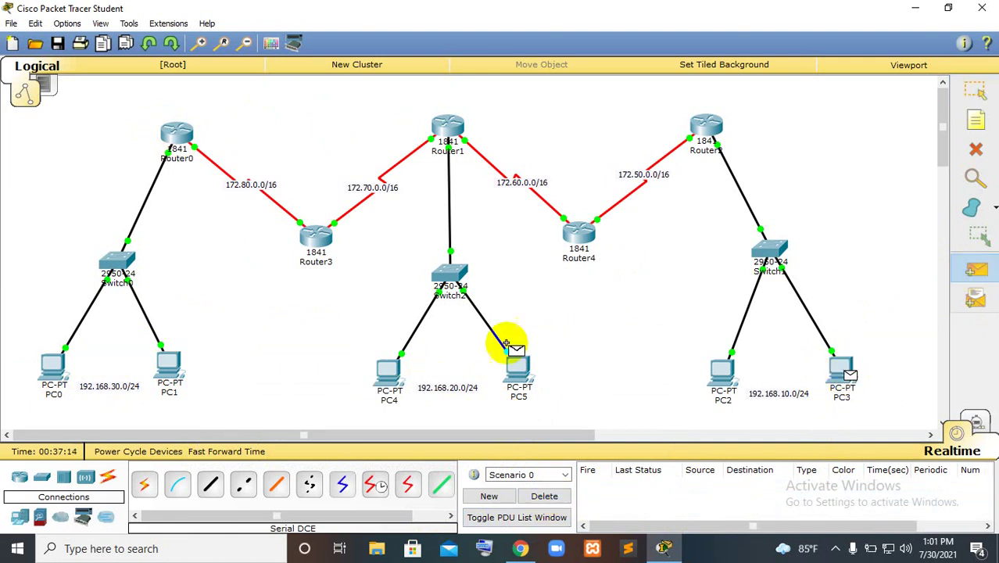
left_click(388, 373)
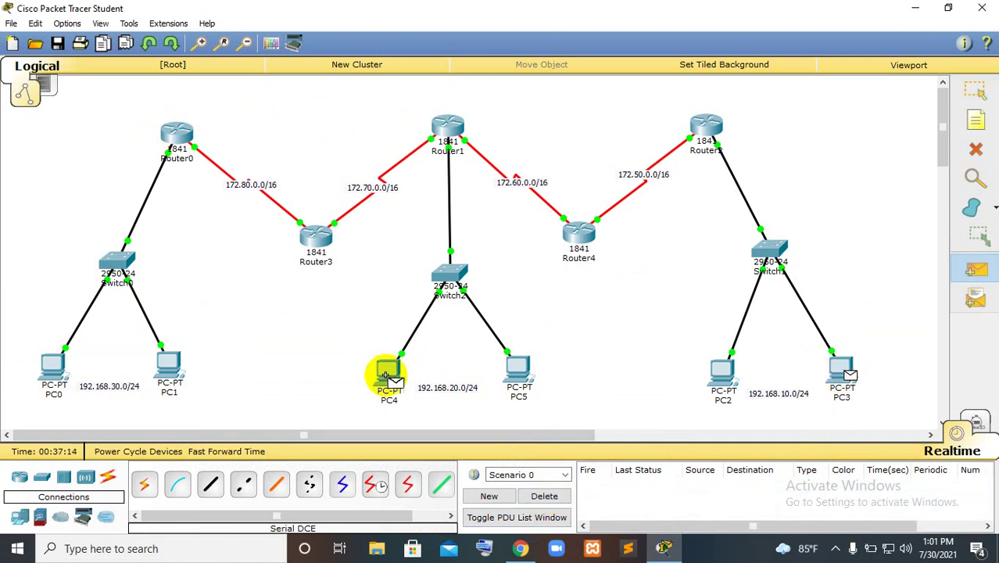
left_click(973, 270)
left_click(842, 369)
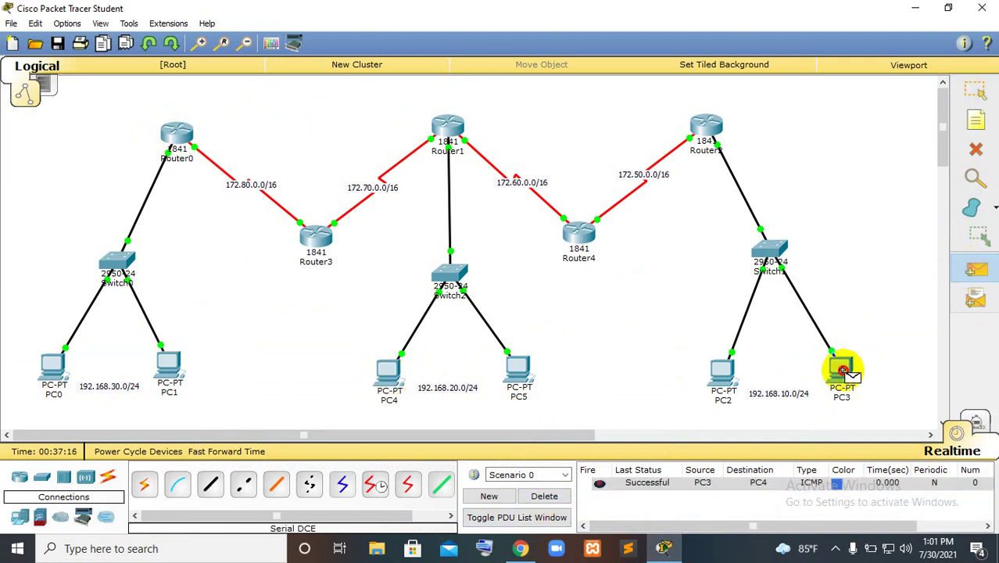
left_click(171, 362)
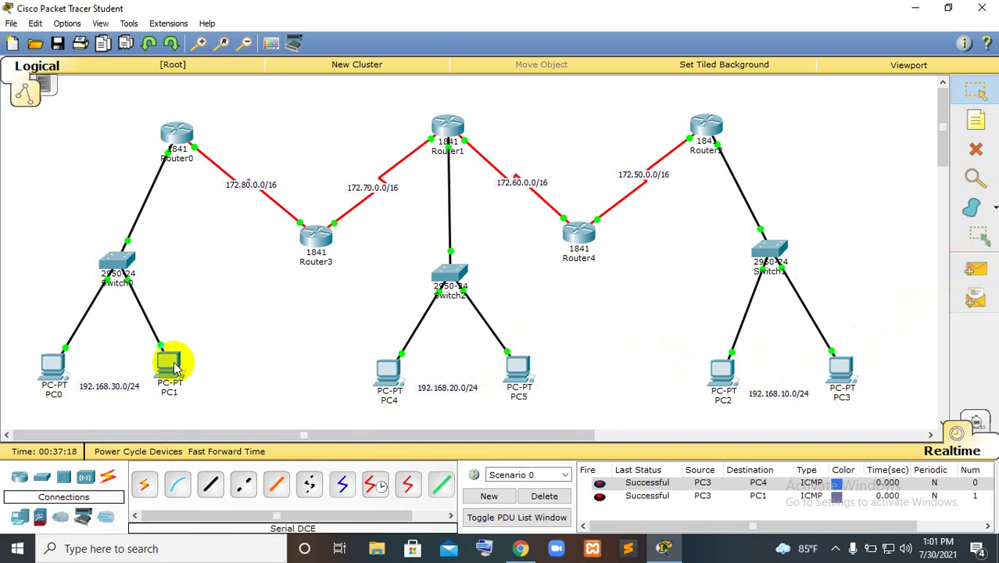
left_click(975, 270)
left_click(842, 369)
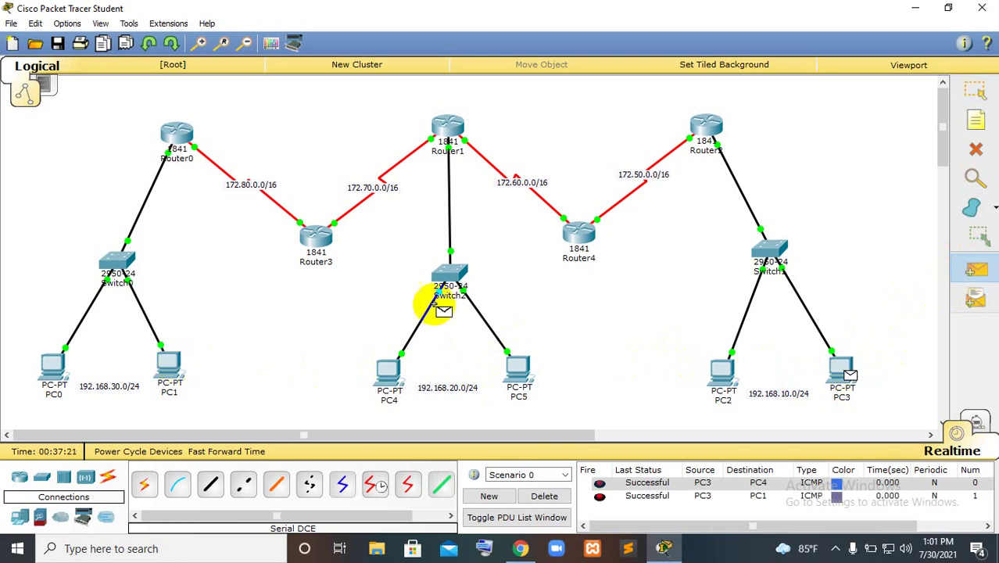
left_click(53, 367)
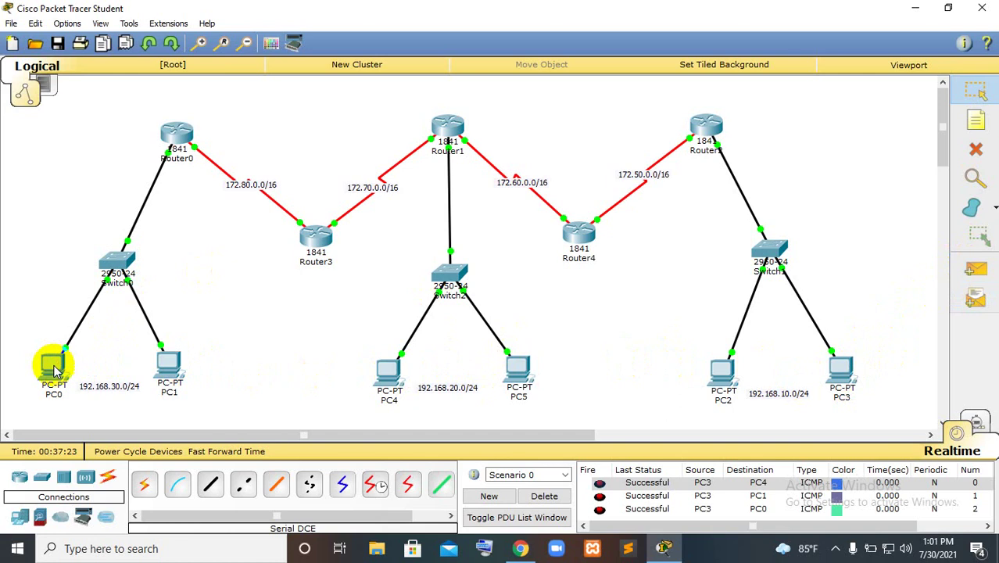